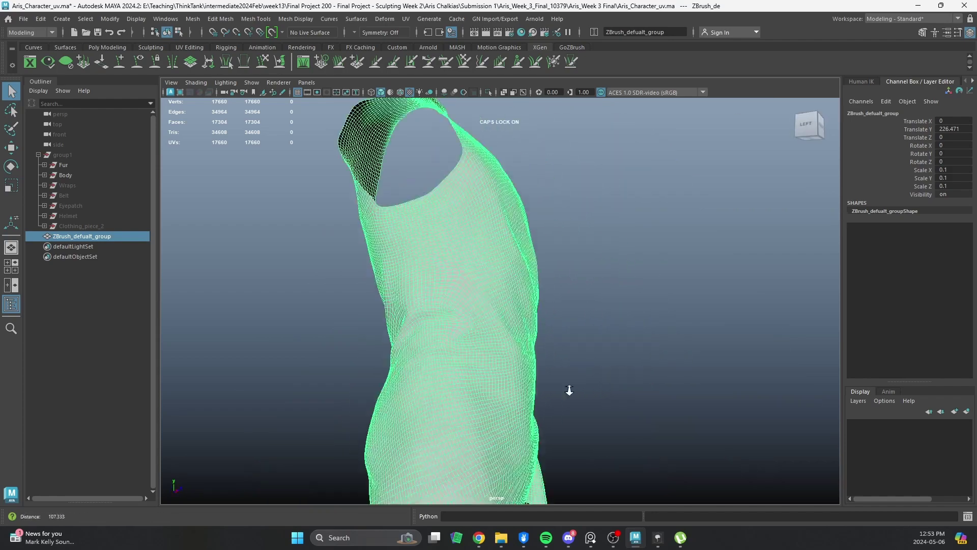
Inspect the dense clothing mesh's wireframe from several sides.
alt+drag(613, 400, 655, 247)
alt+right_drag(671, 288, 447, 234)
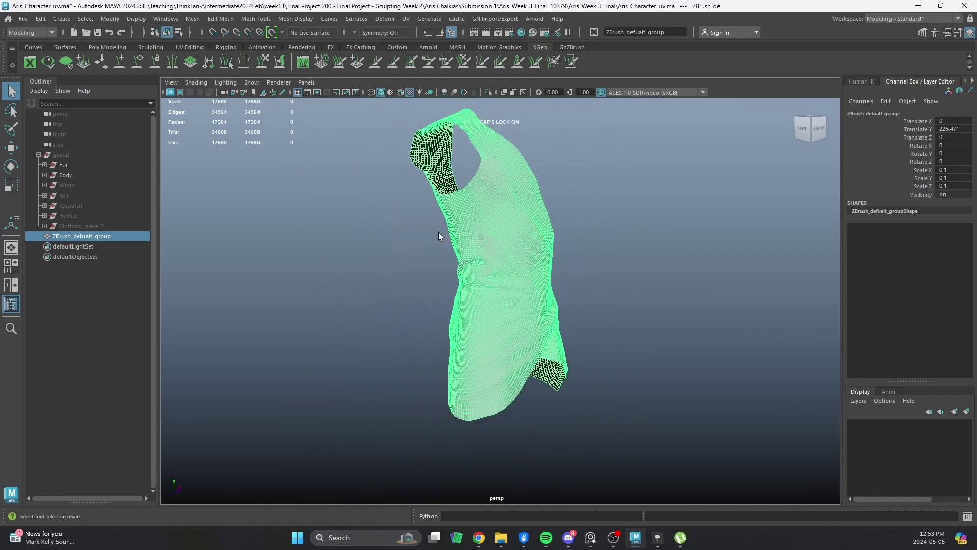
alt+drag(448, 233, 415, 249)
alt+right_drag(414, 250, 552, 352)
alt+right_drag(274, 233, 442, 242)
alt+drag(441, 241, 611, 263)
alt+middle_drag(644, 367, 600, 363)
alt+drag(601, 362, 476, 337)
scroll(476, 336, down, 4)
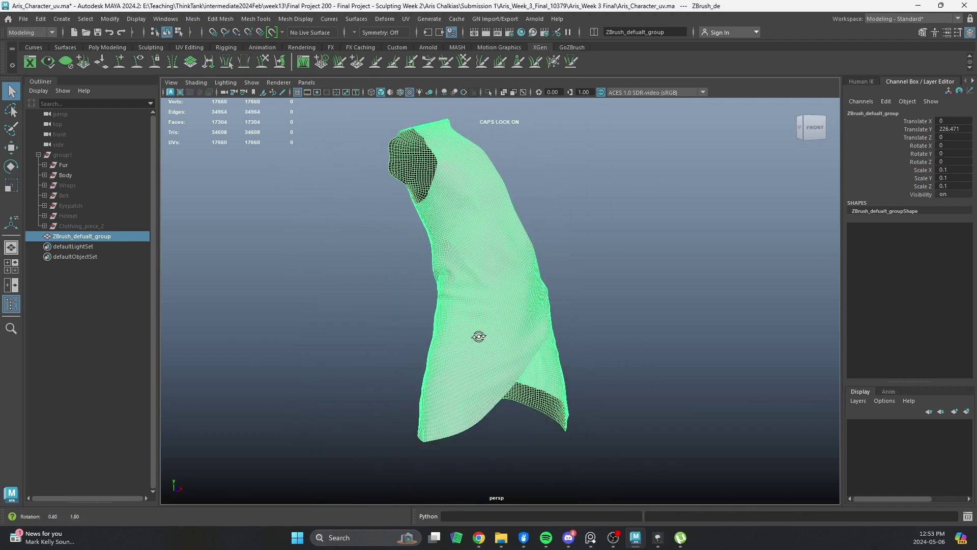
scroll(476, 336, up, 2)
alt+drag(453, 227, 503, 310)
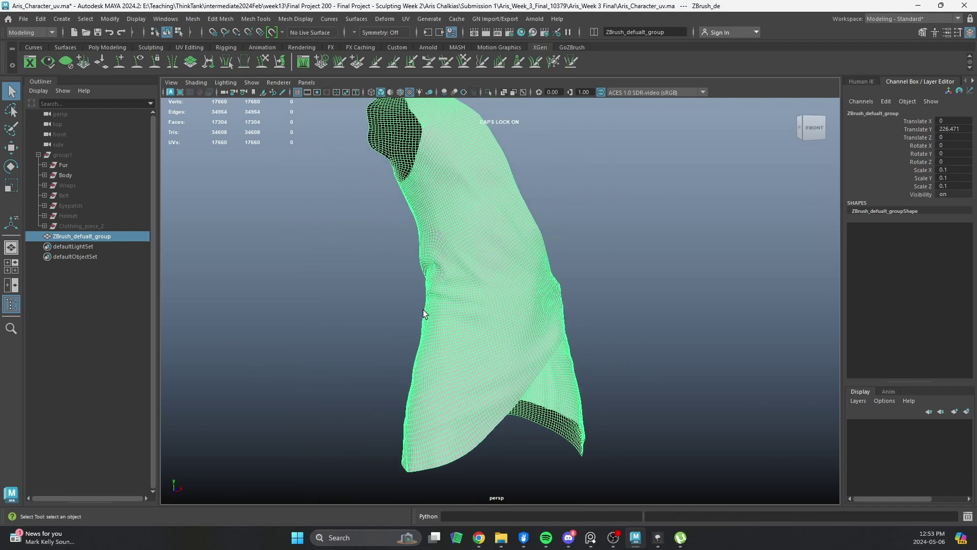
Run Retopologize on the dense clothing mesh, ignoring the potential-issues warning and continuing.
key(space)
click(320, 332)
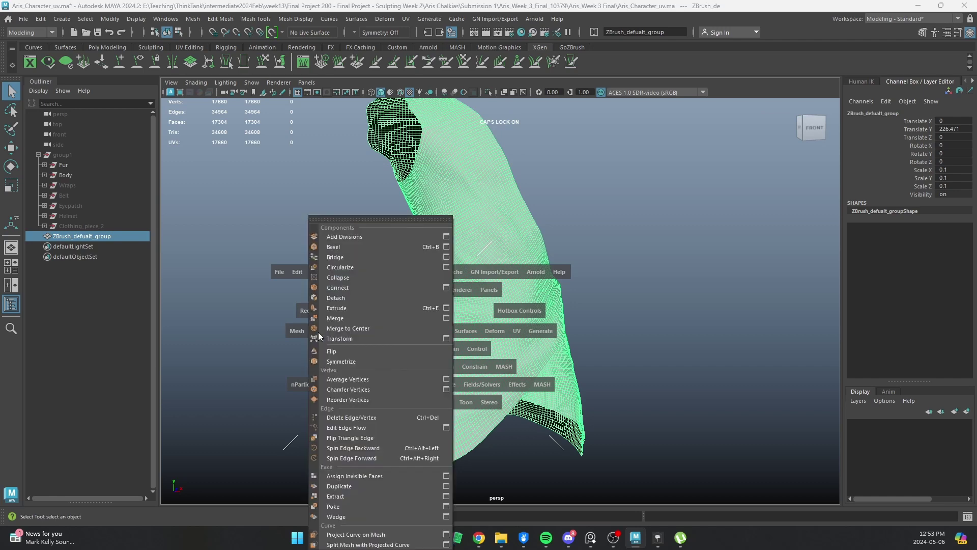
click(295, 332)
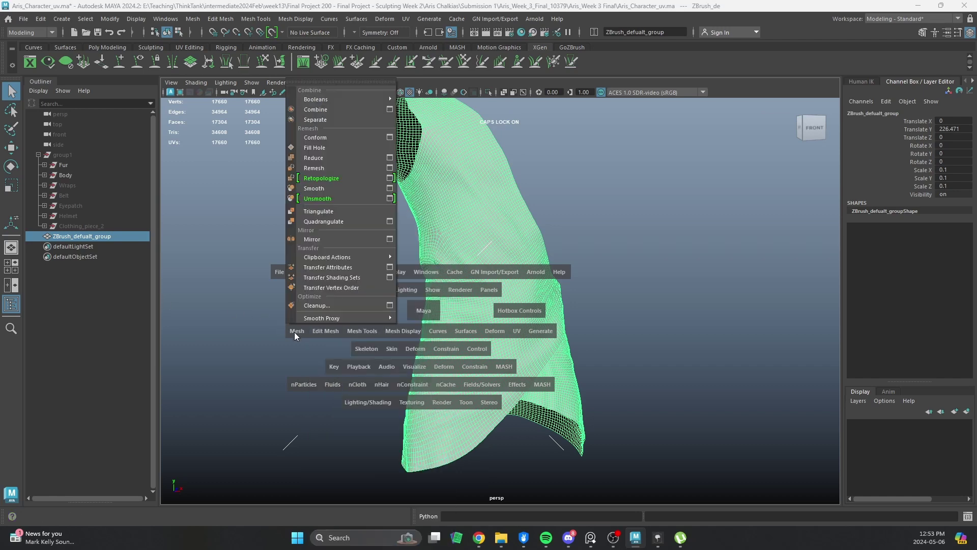
click(353, 175)
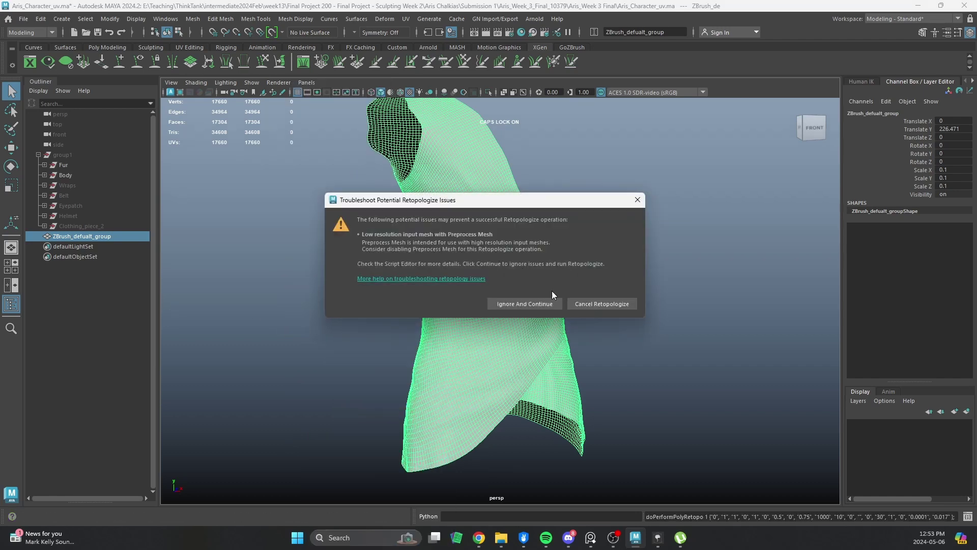
click(525, 303)
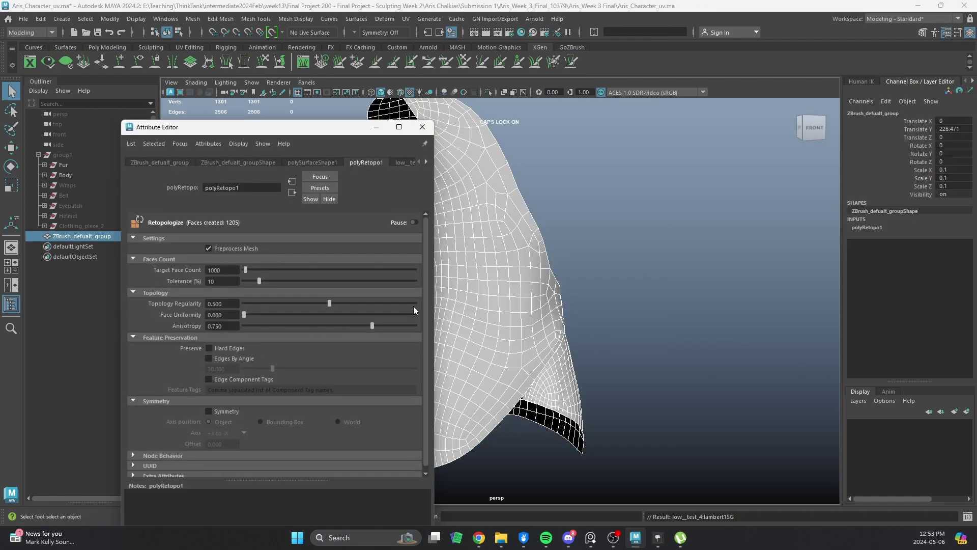
Set the retopology's target face count to 1791 and its face uniformity to 0.934.
drag(291, 133, 680, 144)
alt+drag(358, 270, 484, 295)
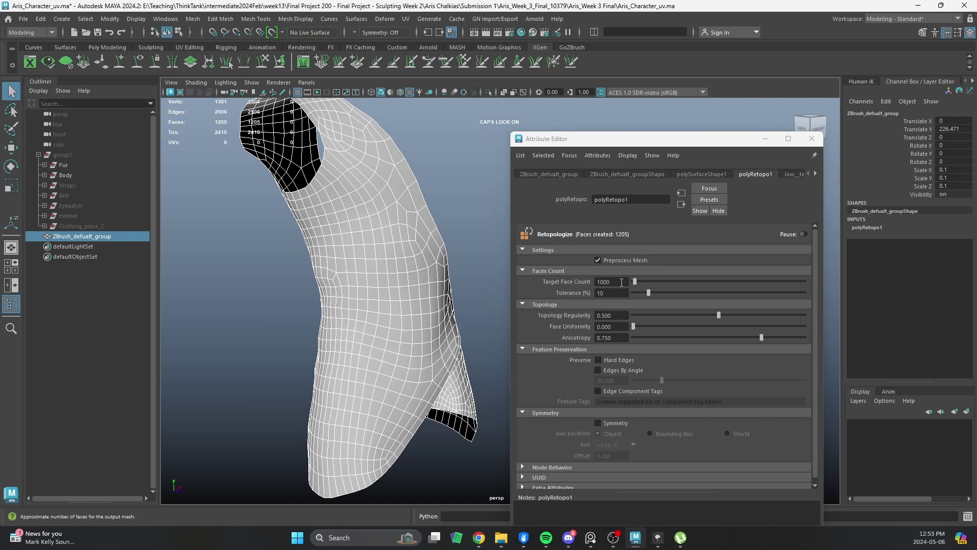
drag(634, 281, 635, 282)
scroll(386, 352, down, 3)
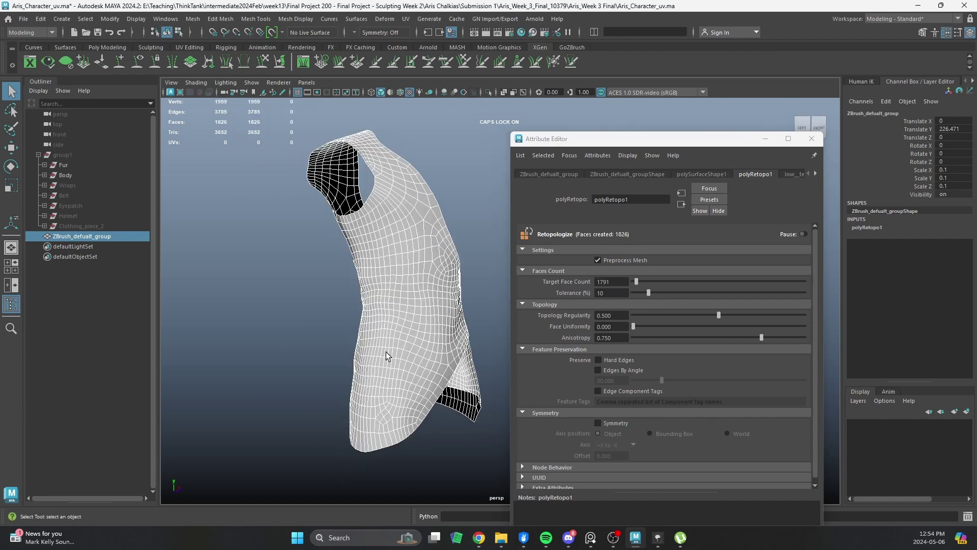
alt+drag(389, 356, 425, 351)
scroll(426, 352, up, 3)
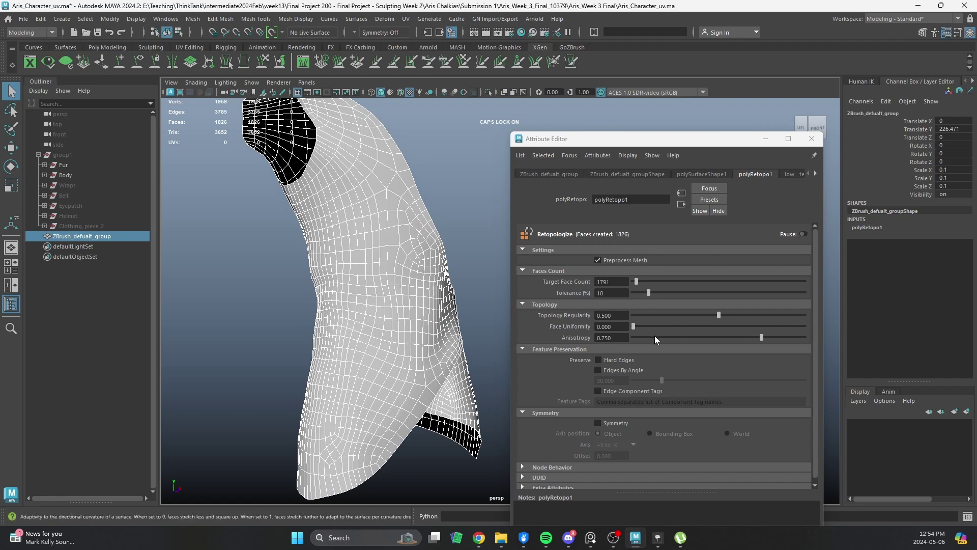
drag(633, 327, 792, 326)
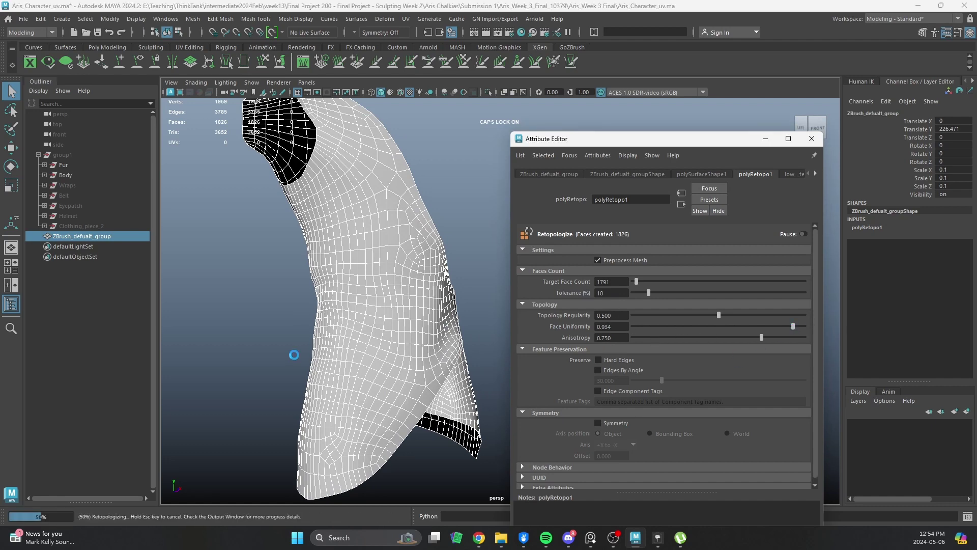
Examine the retopologized garment's edge flow from the front, side and close up, closing the Attribute Editor.
alt+drag(381, 370, 342, 405)
alt+middle_drag(342, 405, 239, 398)
alt+drag(239, 398, 251, 412)
alt+right_drag(252, 413, 356, 416)
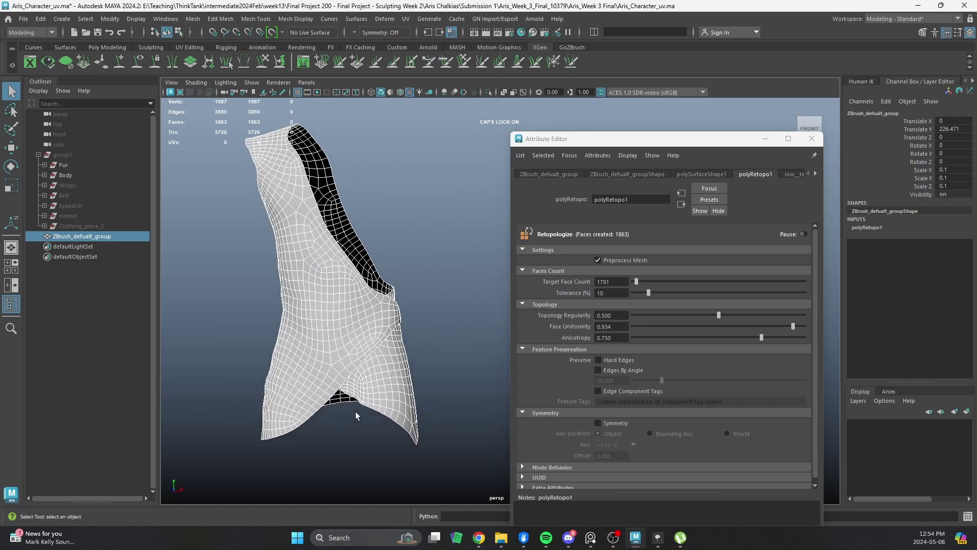
alt+drag(350, 378, 260, 351)
alt+middle_drag(259, 350, 291, 349)
alt+drag(290, 348, 300, 356)
alt+middle_drag(300, 356, 373, 375)
alt+drag(449, 388, 635, 275)
click(811, 141)
alt+right_drag(274, 393, 285, 393)
alt+drag(286, 392, 312, 385)
alt+right_drag(312, 384, 346, 383)
mouse_move(346, 383)
alt+mouse_down()
mouse_move(426, 380)
mouse_move(361, 392)
alt+mouse_up()
alt+middle_drag(361, 391, 557, 374)
alt+drag(557, 374, 490, 366)
alt+right_drag(491, 366, 539, 376)
alt+drag(539, 376, 519, 377)
alt+right_drag(519, 377, 555, 374)
alt+middle_drag(555, 374, 464, 375)
alt+drag(464, 375, 363, 278)
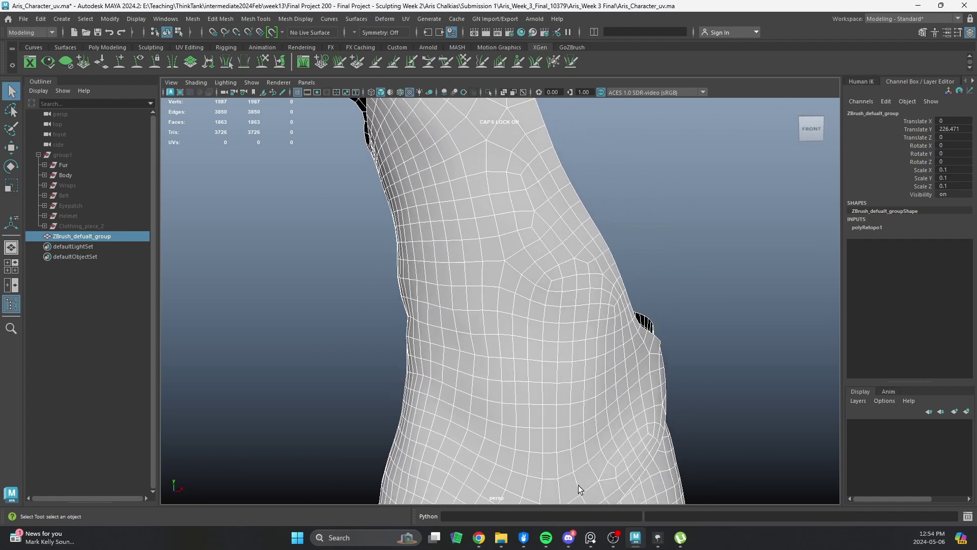
alt+right_drag(587, 480, 434, 350)
Unhide the contents of group1 and make the original high-resolution clothing mesh the live surface.
click(456, 359)
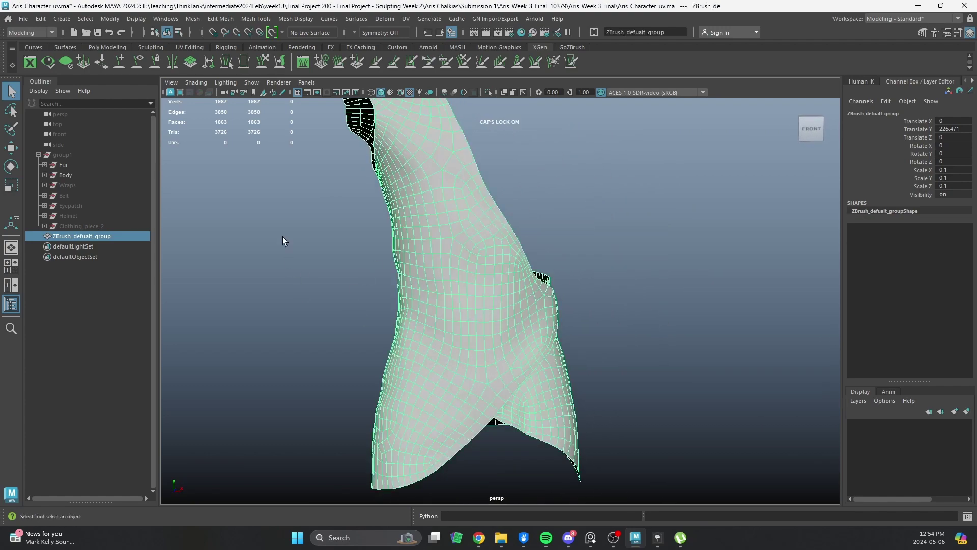
click(75, 154)
key(shift+h)
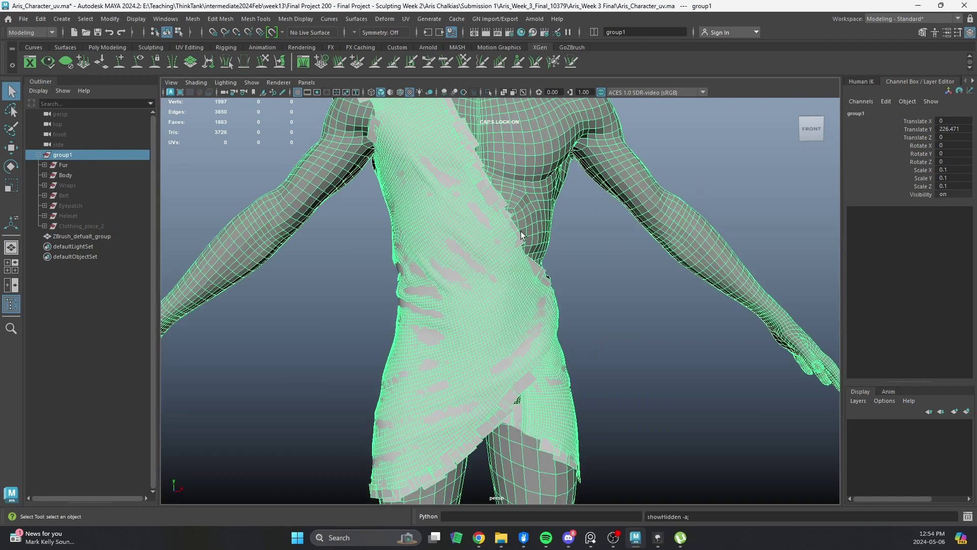
click(453, 266)
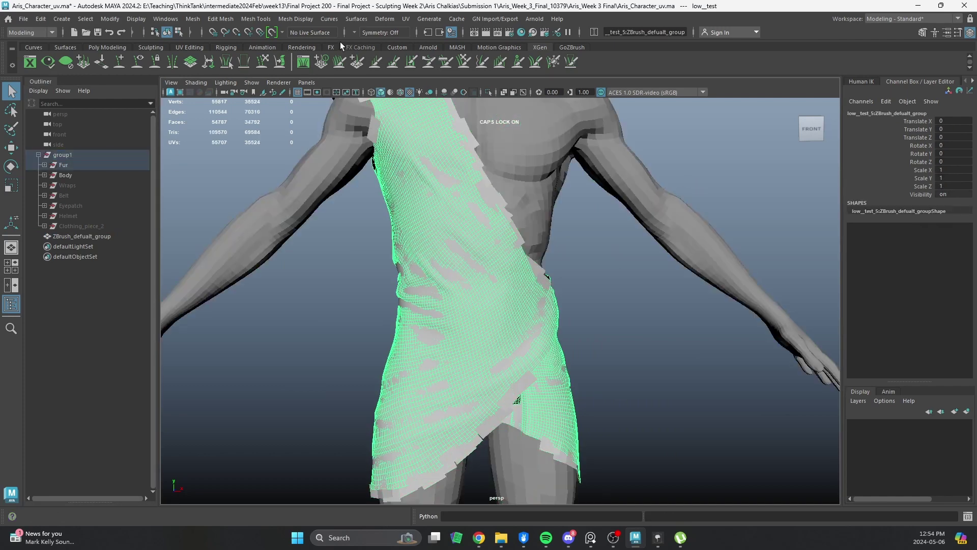
click(273, 33)
Select the retopologized garment, open the Modeling Toolkit and activate Quad Draw on it.
click(441, 313)
scroll(442, 312, up, 4)
alt+drag(443, 313, 445, 343)
scroll(535, 367, up, 4)
alt+drag(536, 369, 529, 349)
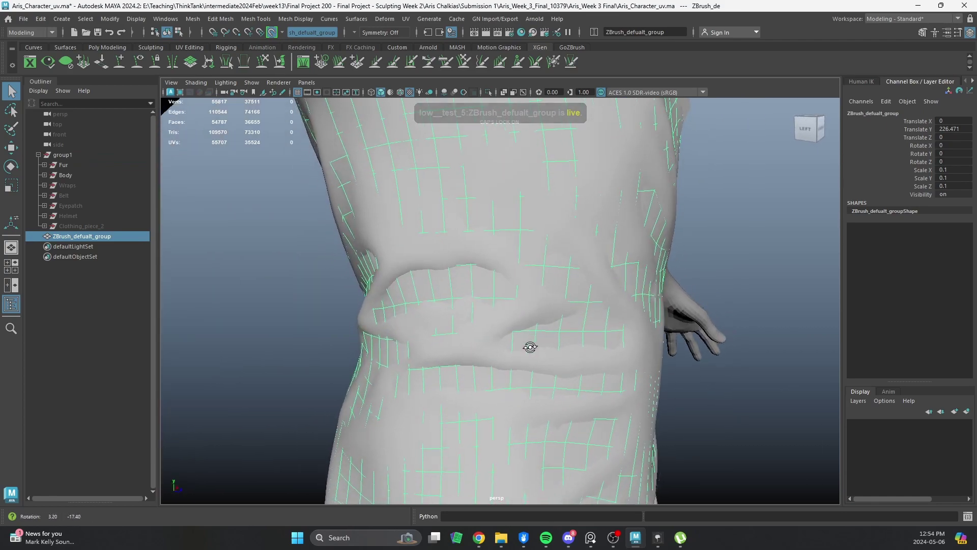
scroll(530, 349, down, 2)
click(922, 33)
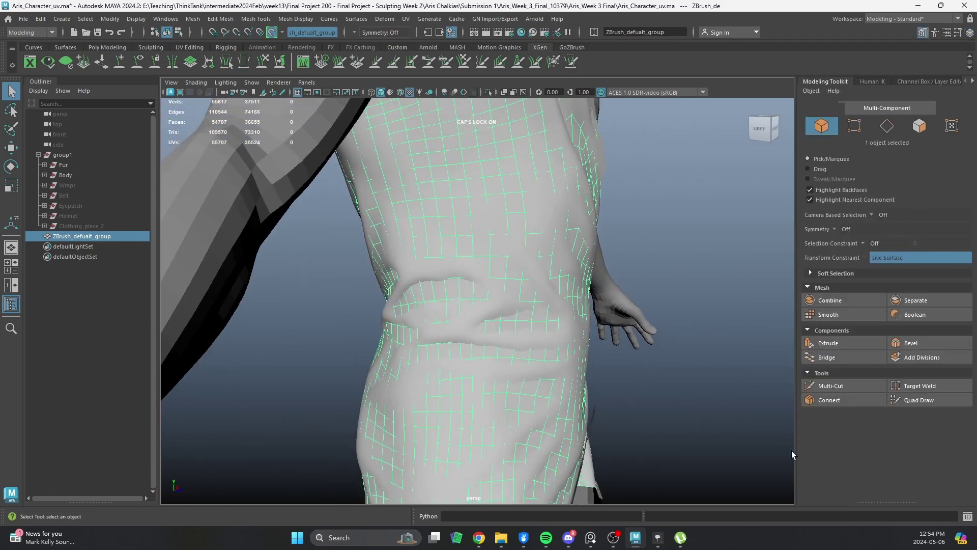
click(834, 387)
alt+drag(514, 325, 777, 362)
click(915, 400)
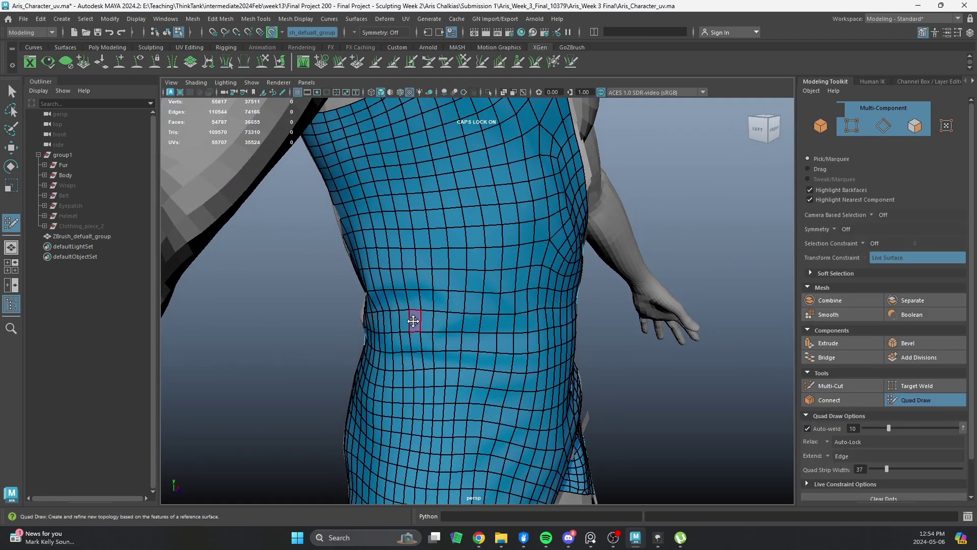
Undo the first vertex tweak and shift the edge rows at the garment's side waist fold with Quad Draw's soft falloff.
drag(414, 321, 422, 322)
key(ctrl+z)
key(b)
drag(408, 334, 408, 340)
drag(399, 286, 400, 278)
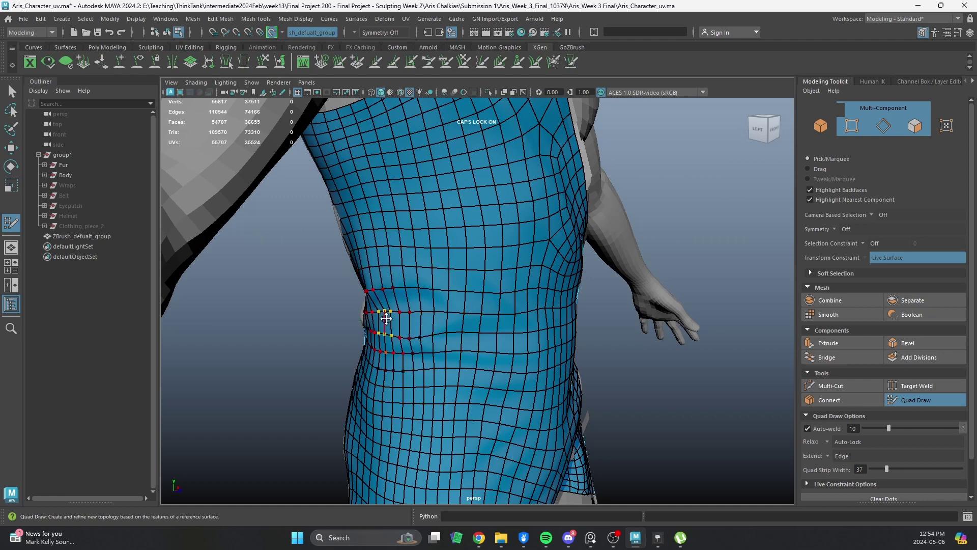
Cut a new edge line across the middle waist fold with Multi-Cut.
alt+right_drag(386, 317, 452, 322)
mouse_move(478, 325)
alt+mouse_down()
mouse_move(375, 339)
mouse_move(438, 350)
mouse_move(442, 373)
mouse_move(338, 399)
mouse_move(441, 399)
alt+mouse_up()
alt+drag(441, 331, 441, 345)
click(849, 386)
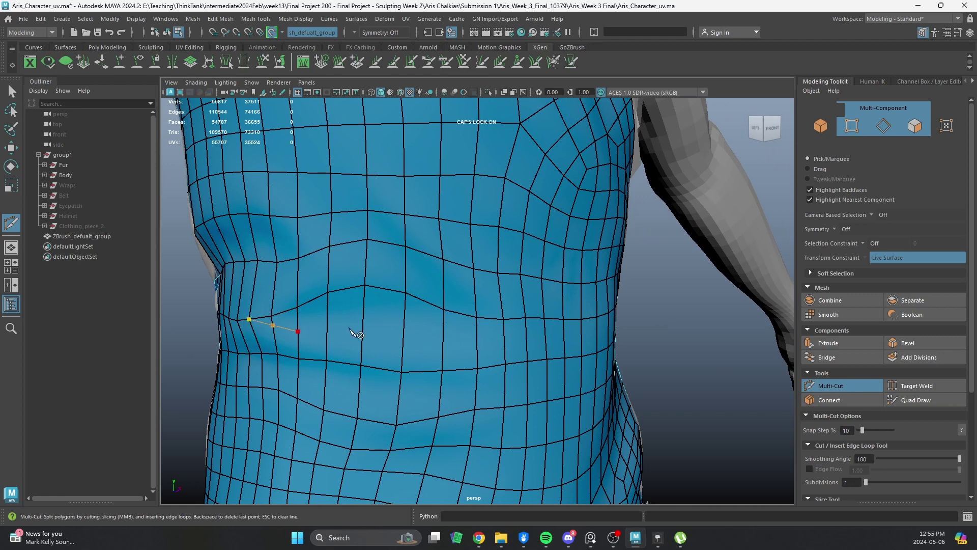
key(ctrl+z)
click(402, 340)
key(Return)
Reposition the edge row above the new cut with Quad Draw, lowering it below the upper waist fold.
alt+right_drag(363, 321, 268, 322)
alt+right_drag(330, 307, 395, 310)
alt+middle_drag(395, 310, 417, 371)
alt+drag(417, 371, 458, 359)
alt+right_drag(458, 358, 559, 327)
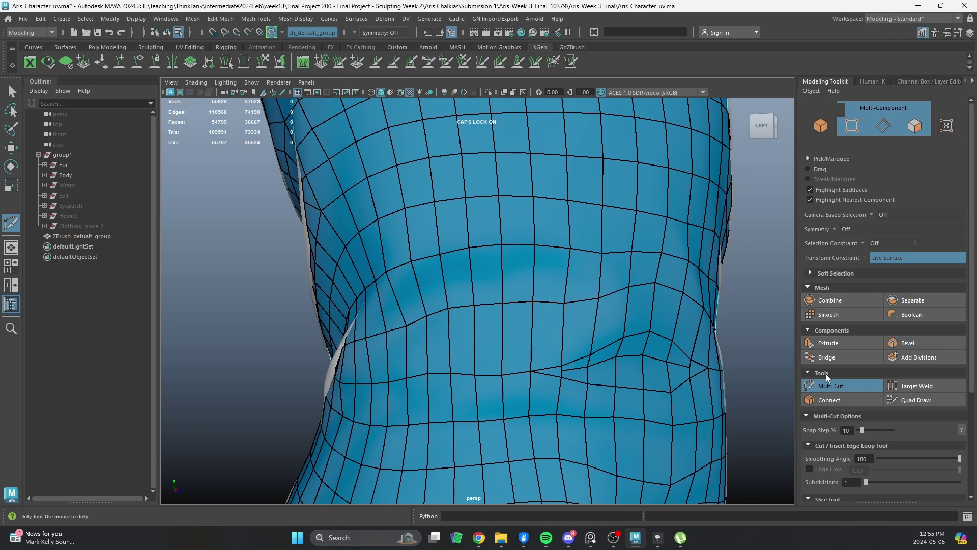
click(916, 400)
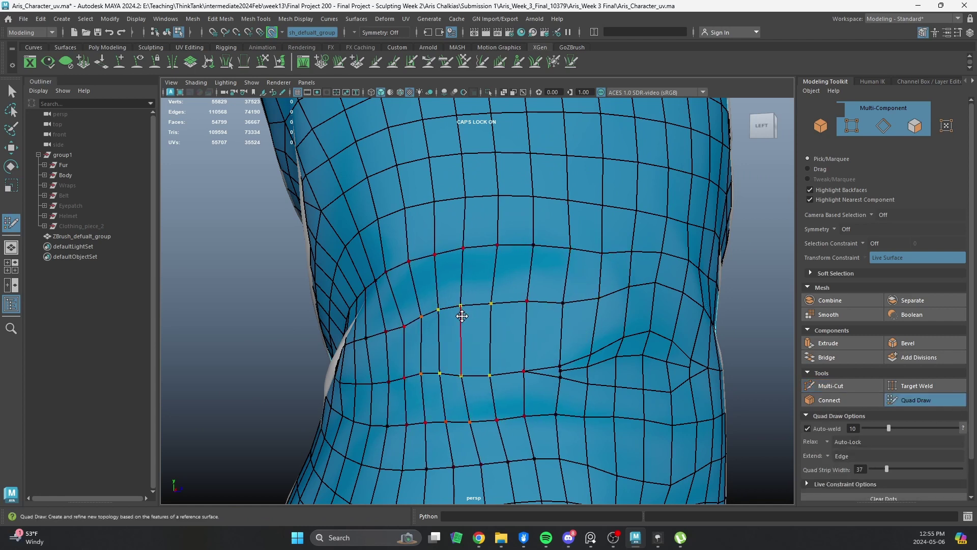
key(ctrl+z)
drag(464, 306, 465, 325)
drag(533, 305, 589, 320)
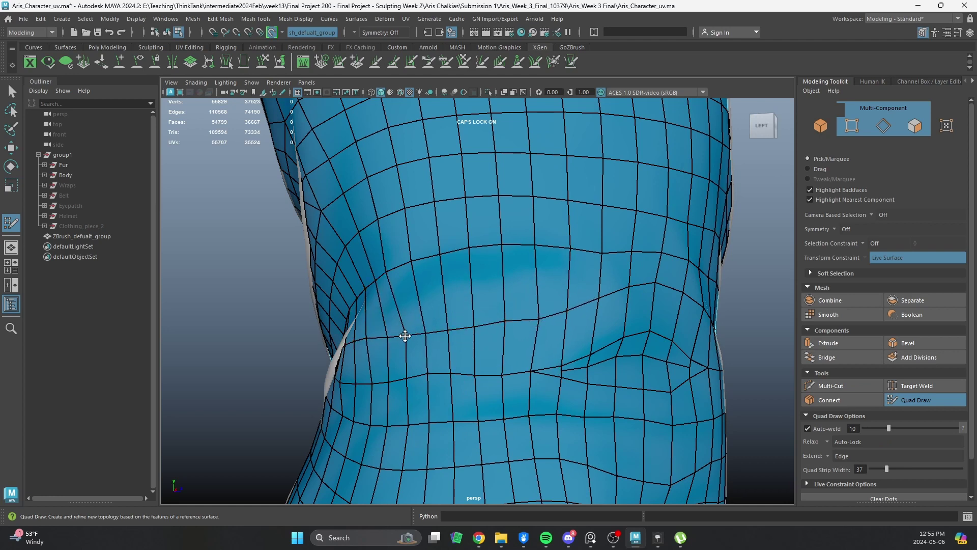
Cut a curved edge line along the upper waist fold on the garment's side with Multi-Cut.
key(ctrl+shift+x)
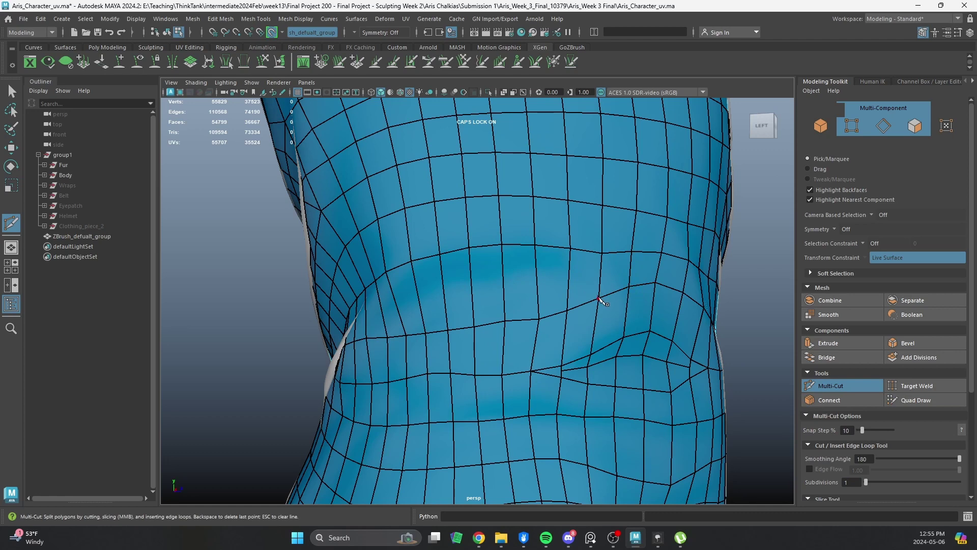
click(507, 277)
alt+drag(466, 288, 506, 296)
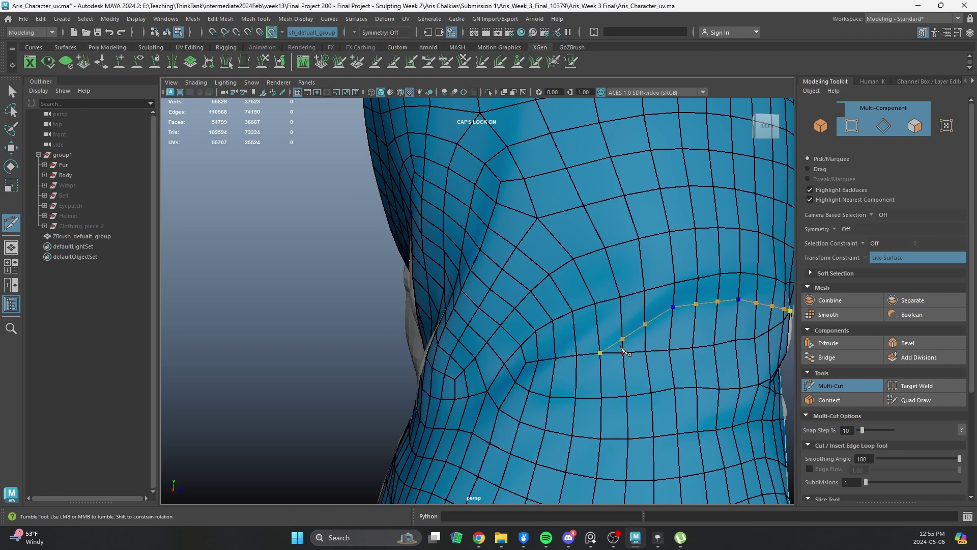
key(Return)
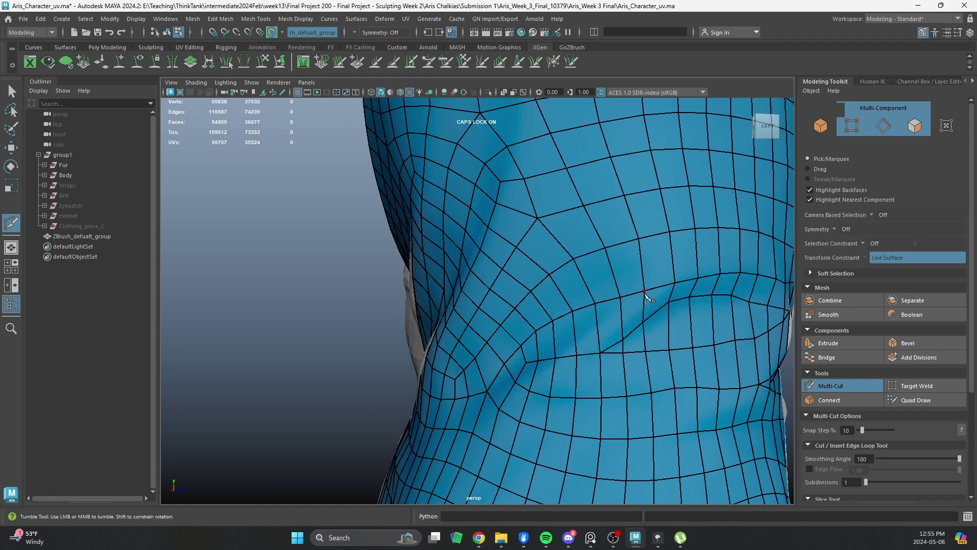
Add short cuts across the faces at the tapering end of the upper waist fold.
right_click(557, 358)
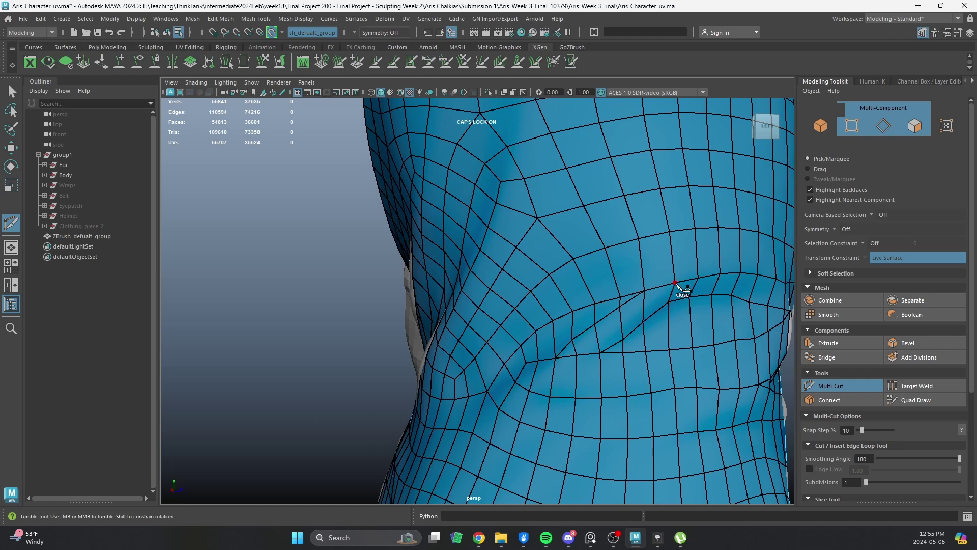
right_click(579, 353)
alt+drag(682, 326, 490, 325)
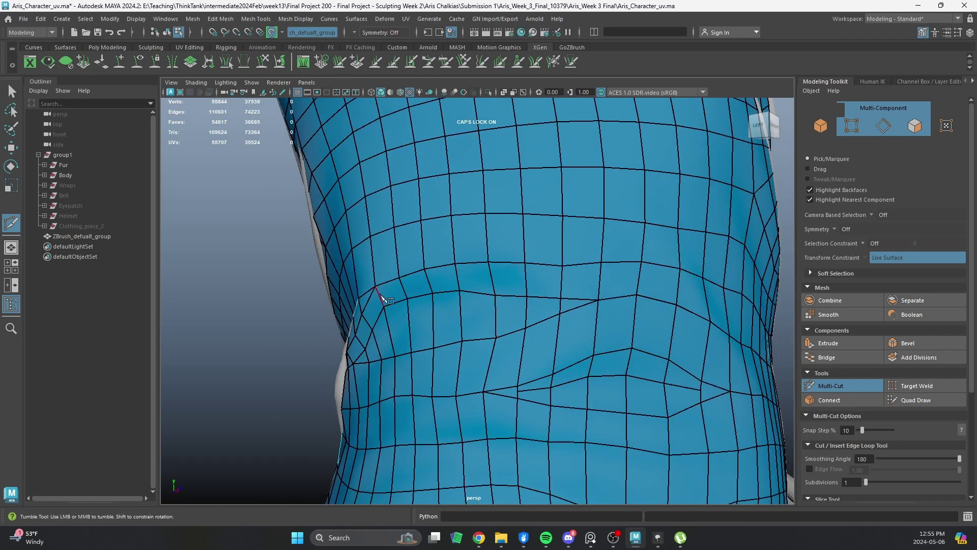
Cut an edge line along the lower waist fold, running from the garment's front around its side.
alt+drag(381, 297, 414, 350)
alt+middle_drag(412, 347, 454, 351)
alt+drag(493, 302, 489, 351)
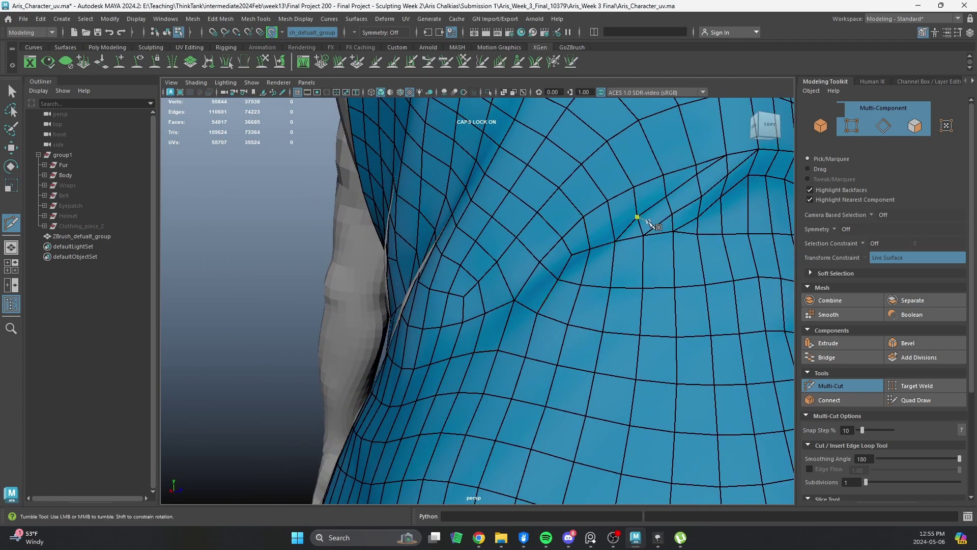
alt+drag(640, 230, 412, 312)
alt+right_drag(413, 311, 527, 326)
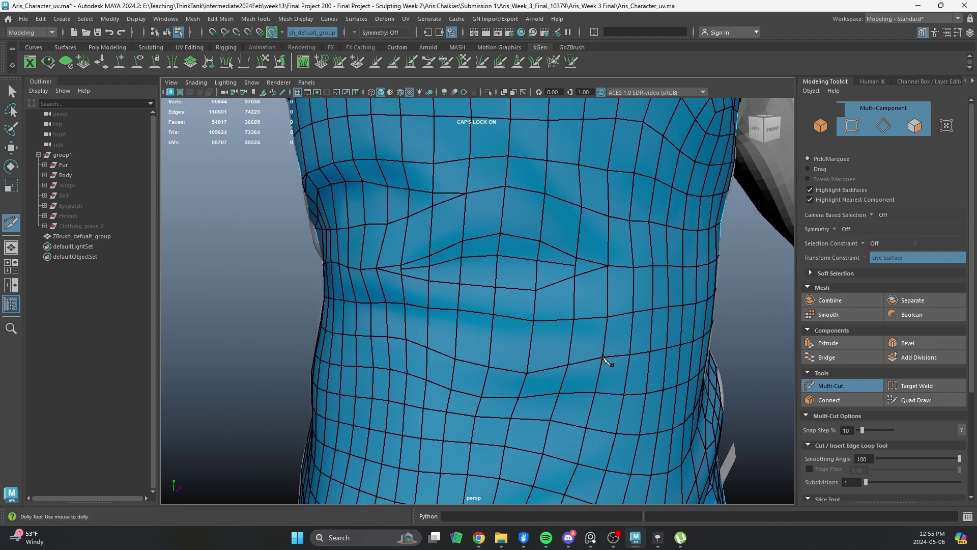
alt+drag(405, 329, 449, 340)
click(532, 279)
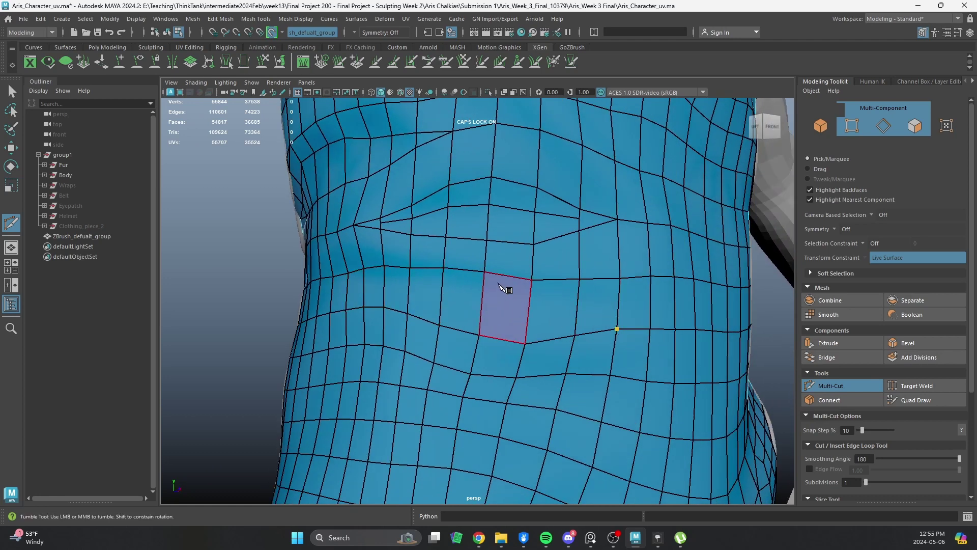
alt+drag(502, 285, 511, 304)
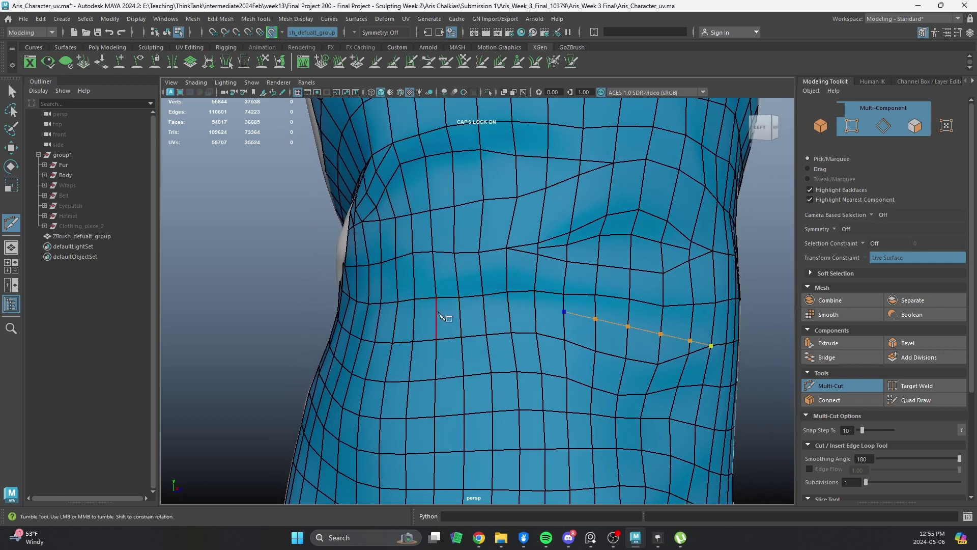
right_click(402, 306)
Adjust and relax the vertices along the lower waist fold's new edge line with Quad Draw.
alt+right_drag(510, 292, 526, 298)
alt+drag(526, 299, 511, 304)
click(940, 397)
mouse_move(483, 318)
alt+right_down()
mouse_move(399, 320)
mouse_move(445, 310)
alt+right_up()
mouse_move(413, 299)
mouse_down()
mouse_move(408, 279)
mouse_move(392, 300)
mouse_up()
mouse_move(528, 307)
mouse_down()
mouse_move(534, 293)
mouse_move(602, 310)
mouse_move(614, 299)
mouse_up()
shift+drag(483, 319, 510, 318)
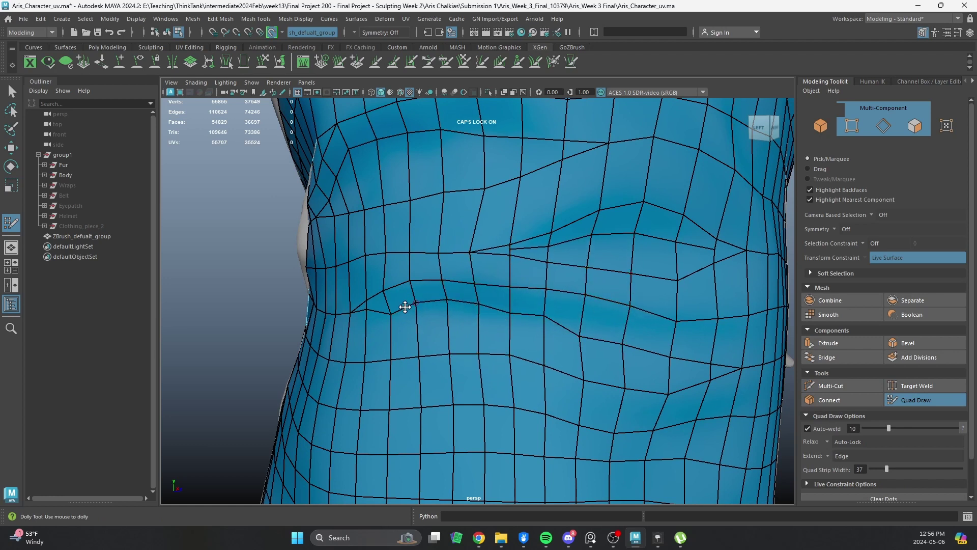
shift+drag(405, 307, 408, 313)
drag(583, 339, 587, 328)
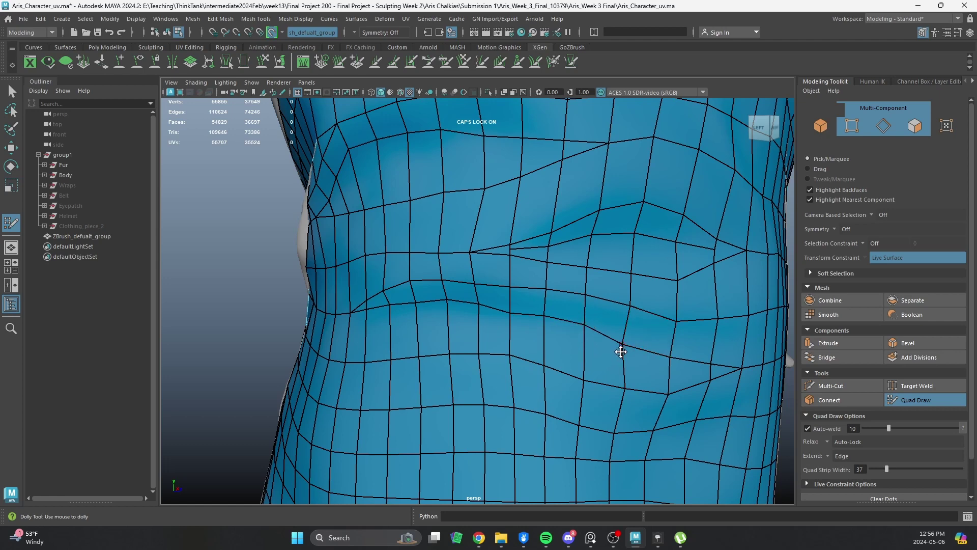
Reroute the end of the lower waist fold's edge line up to the neighbouring loop with Multi-Cut and delete the old tapering edge.
alt+drag(702, 354, 336, 305)
key(ctrl+shift+x)
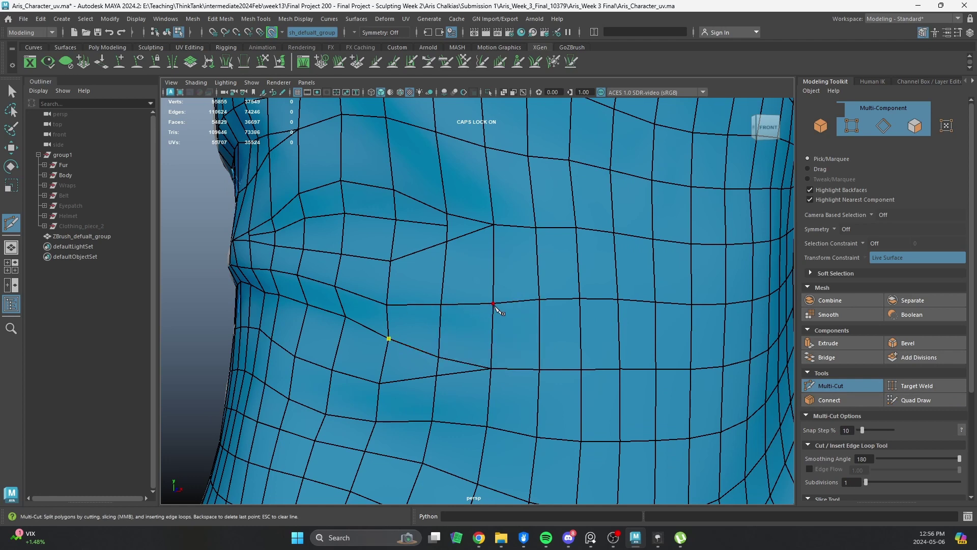
key(q)
right_drag(407, 367, 695, 317)
double_click(412, 348)
key(ctrl+Delete)
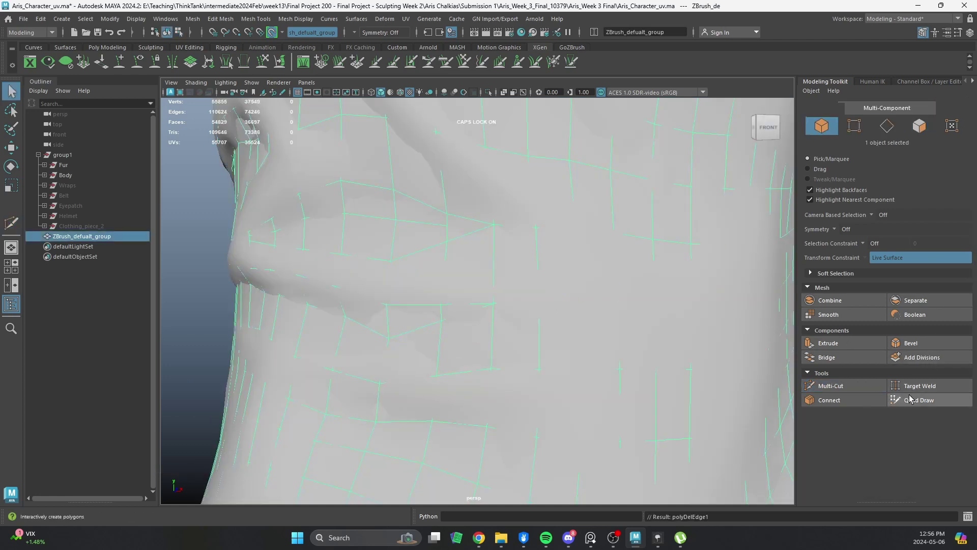
Reposition the vertices around the rerouted end of the lower waist fold with Quad Draw.
click(916, 400)
drag(517, 326, 523, 333)
drag(474, 351, 472, 344)
alt+right_drag(470, 314, 392, 306)
alt+drag(392, 305, 414, 327)
key(q)
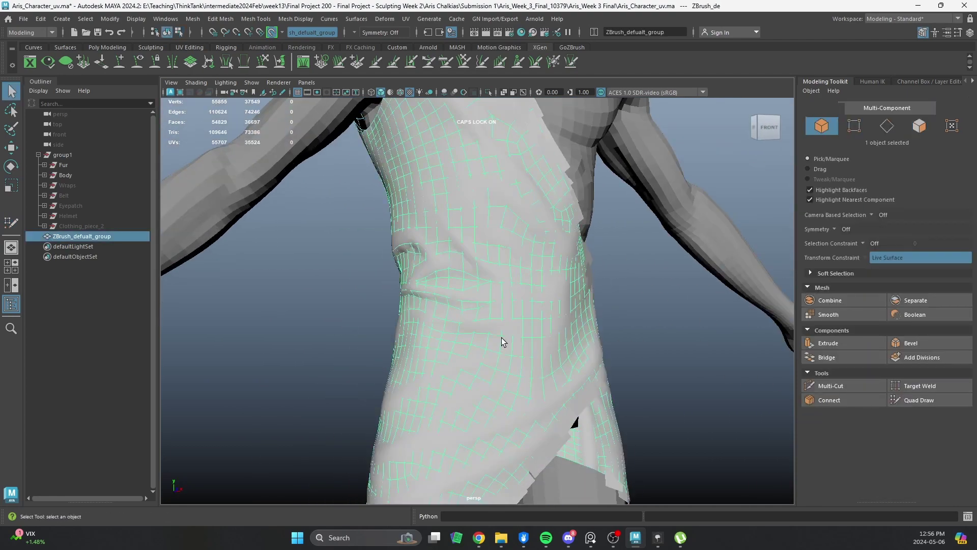
Isolate the retopologized garment and examine its edge flow and vertices from the front and side.
key(shift+i)
alt+drag(652, 338, 565, 310)
alt+right_drag(565, 310, 685, 373)
mouse_move(685, 373)
alt+mouse_down()
mouse_move(604, 361)
mouse_move(554, 384)
mouse_move(454, 373)
mouse_move(430, 384)
mouse_move(621, 368)
alt+mouse_up()
click(919, 401)
mouse_move(418, 328)
alt+mouse_down()
mouse_move(449, 309)
mouse_move(411, 266)
alt+mouse_up()
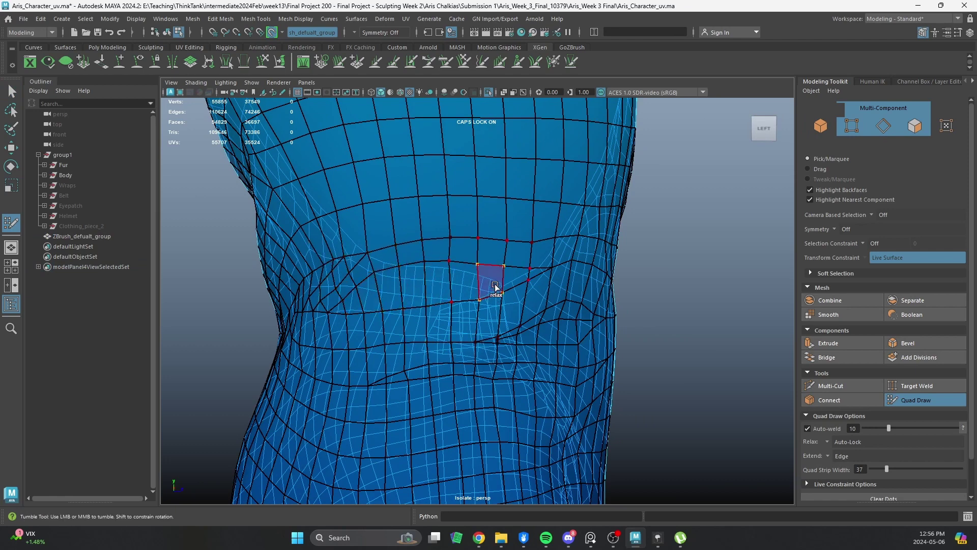
alt+right_drag(425, 331, 399, 356)
key(q)
mouse_move(488, 334)
alt+mouse_down()
mouse_move(543, 320)
mouse_move(578, 332)
mouse_move(464, 358)
mouse_move(442, 334)
mouse_move(462, 336)
alt+mouse_up()
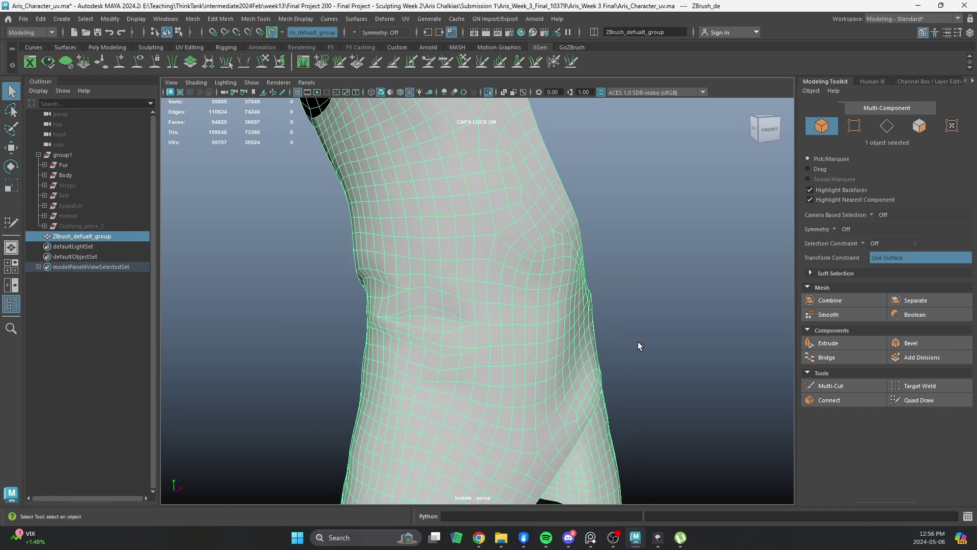
alt+drag(637, 341, 401, 304)
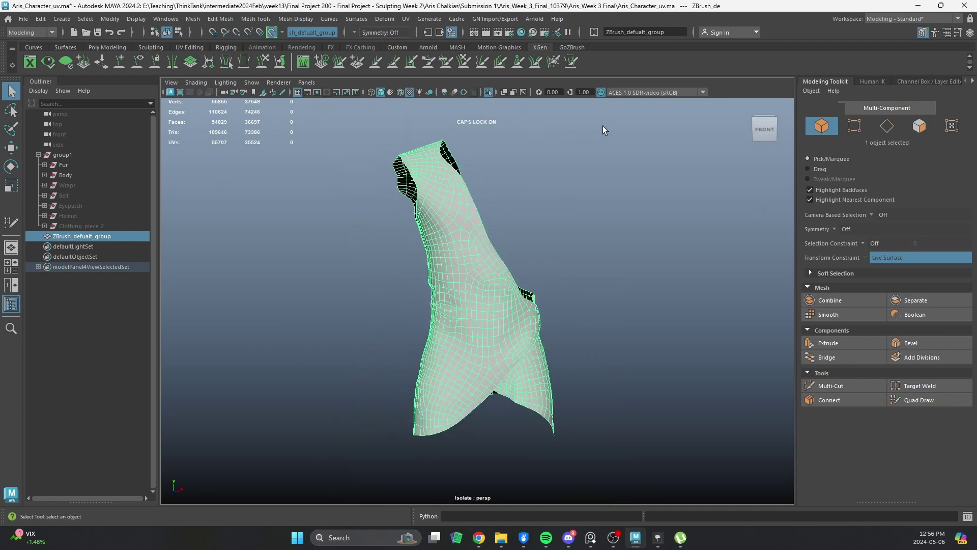
key(F9)
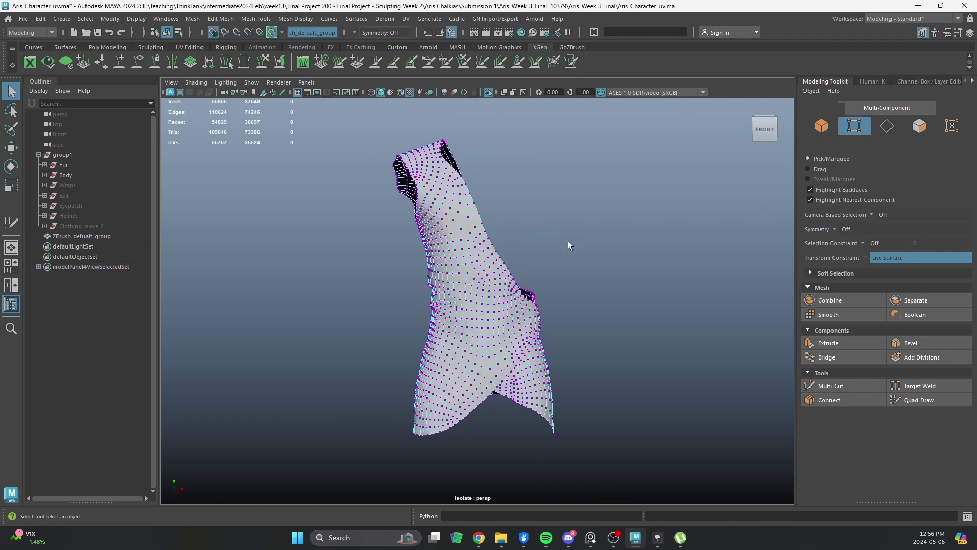
key(F8)
alt+drag(539, 358, 543, 275)
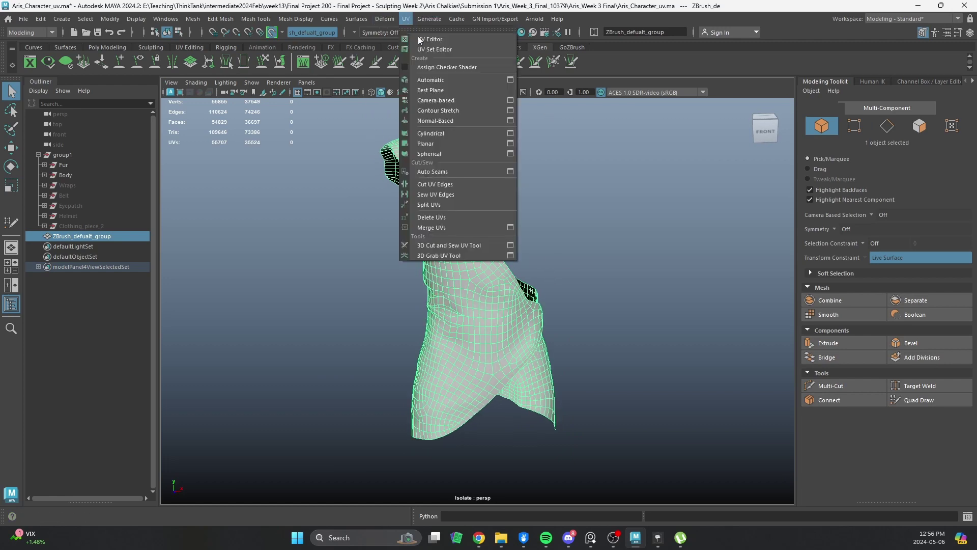
Open the UV Editor and create a camera-based UV projection for the retopologized garment.
click(420, 38)
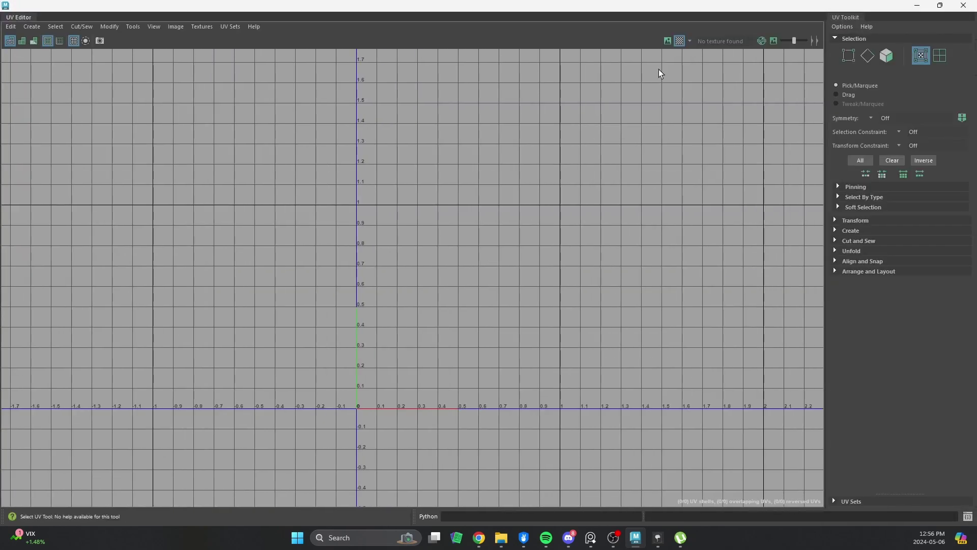
click(32, 30)
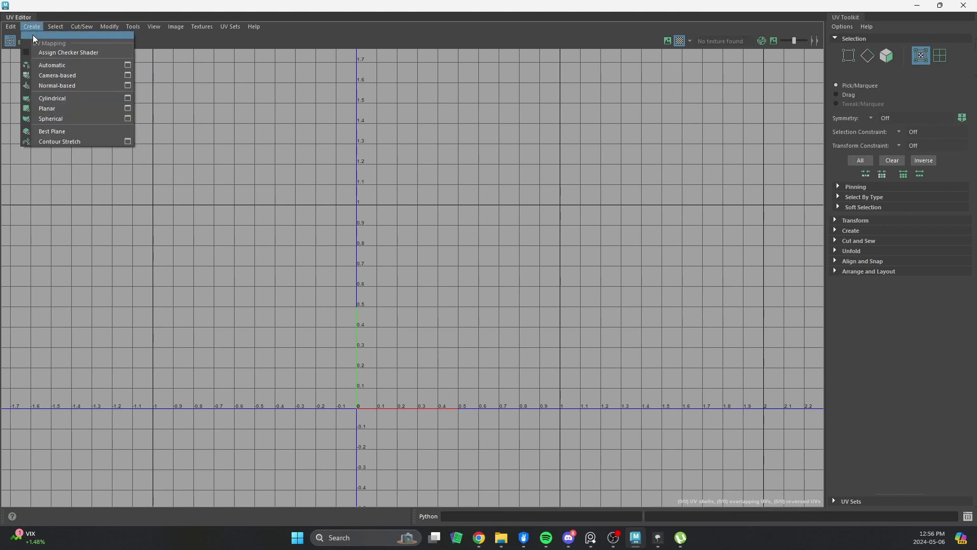
click(82, 76)
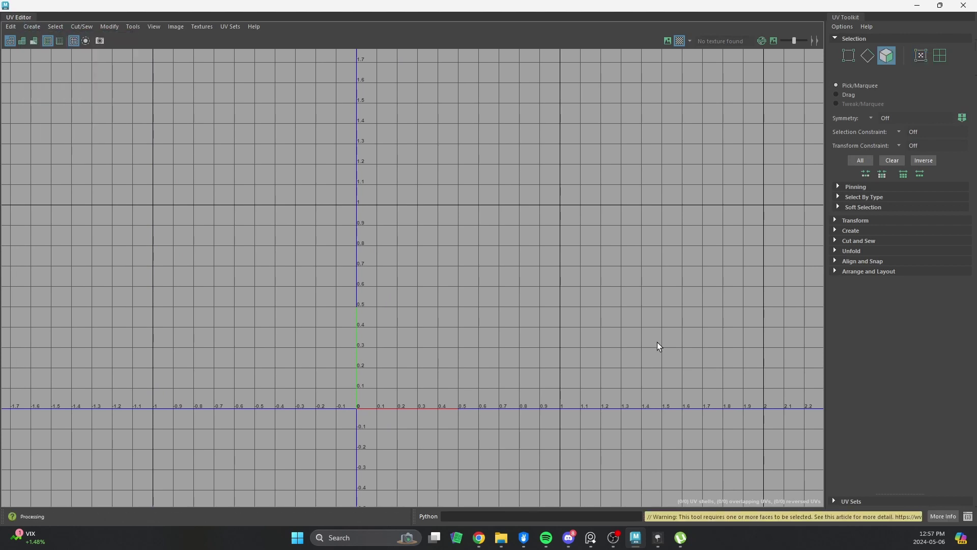
drag(675, 4, 632, 279)
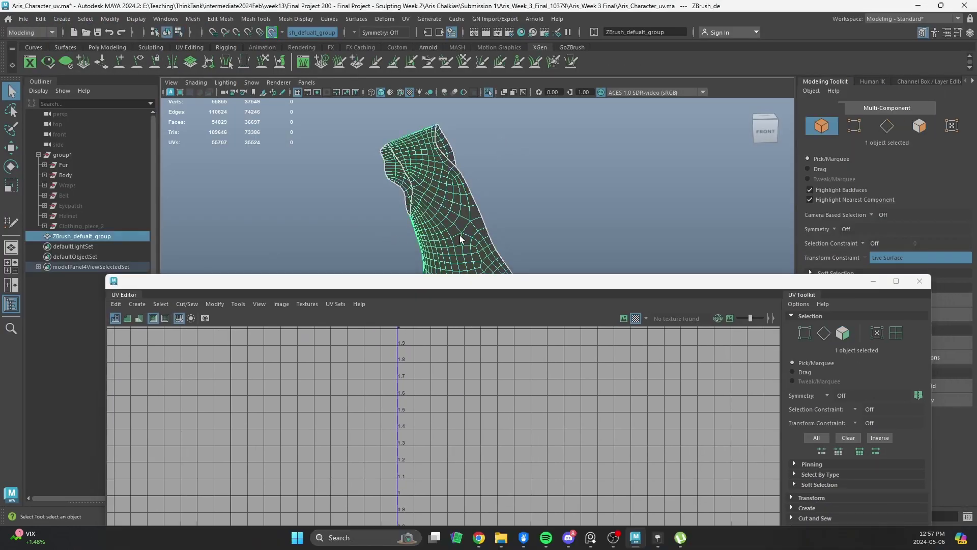
click(137, 304)
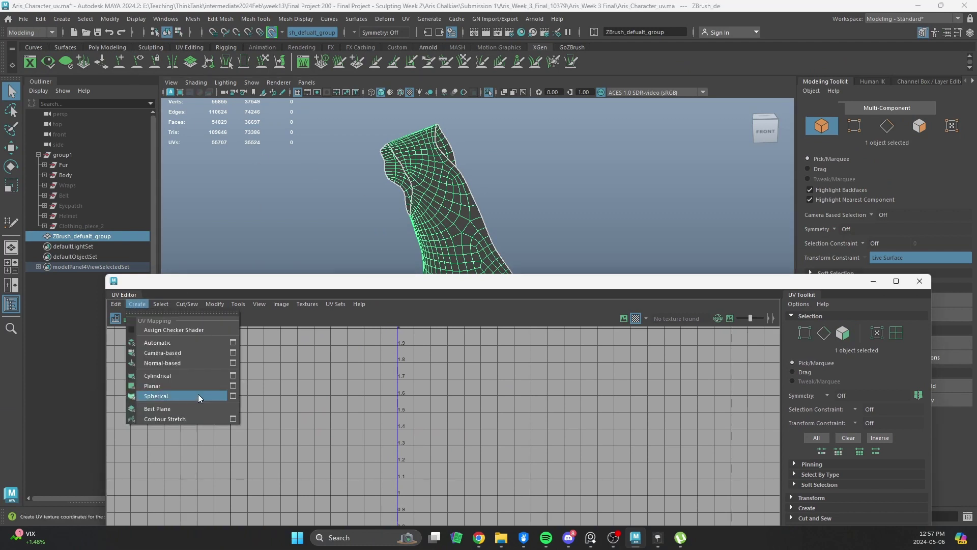
click(212, 353)
Select all UVs of the projected garment shell and unfold them.
key(f)
right_drag(433, 413, 481, 419)
scroll(482, 419, down, 2)
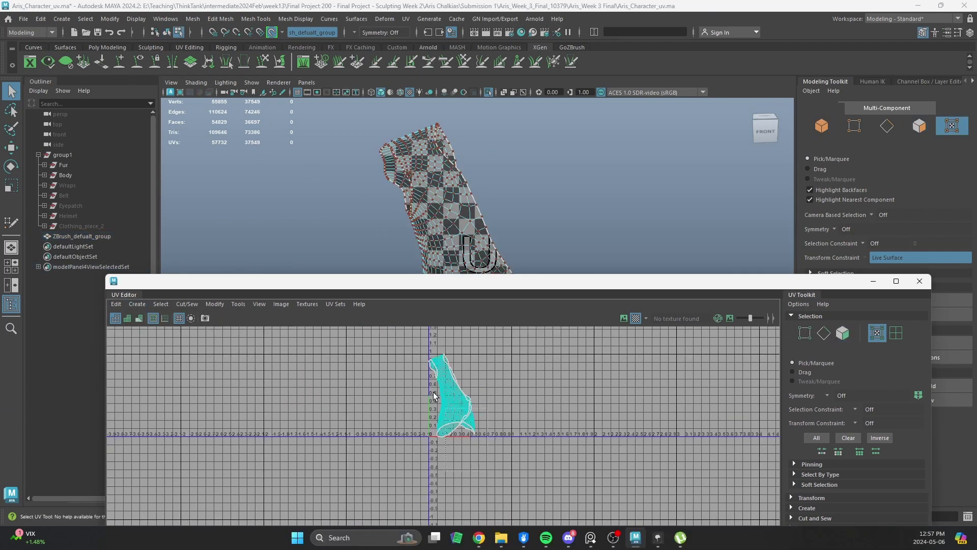
drag(389, 346, 501, 458)
shift+right_drag(445, 413, 323, 416)
alt+right_drag(405, 401, 711, 429)
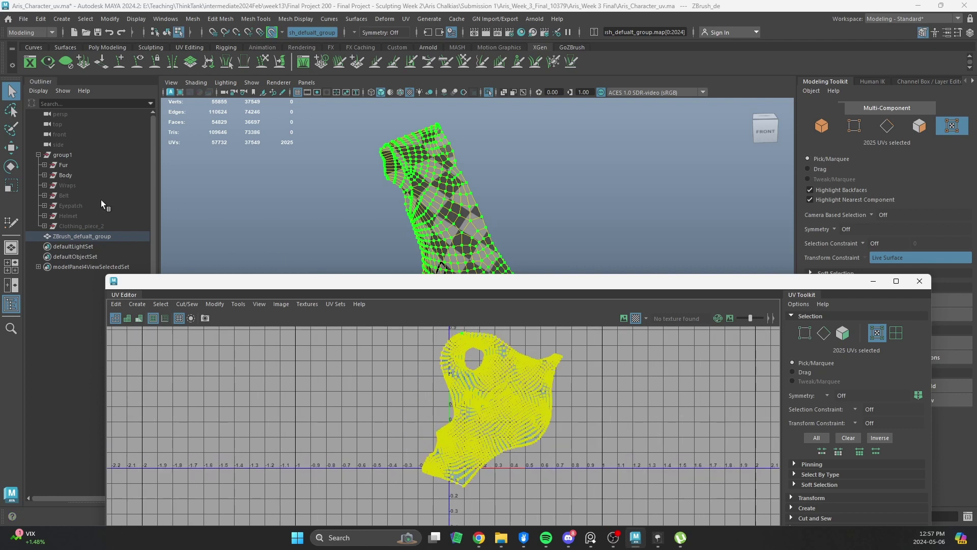
Turn off the live surface and exit isolation so the whole character is displayed.
alt+right_drag(563, 187, 86, 133)
alt+middle_drag(578, 235, 514, 174)
drag(508, 284, 512, 304)
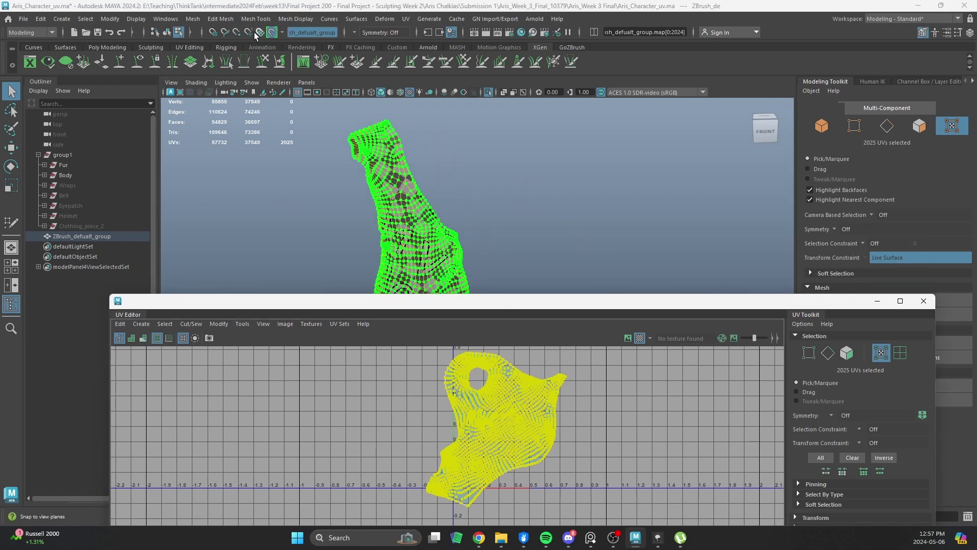
click(272, 32)
alt+right_drag(439, 225, 501, 191)
key(ctrl+1)
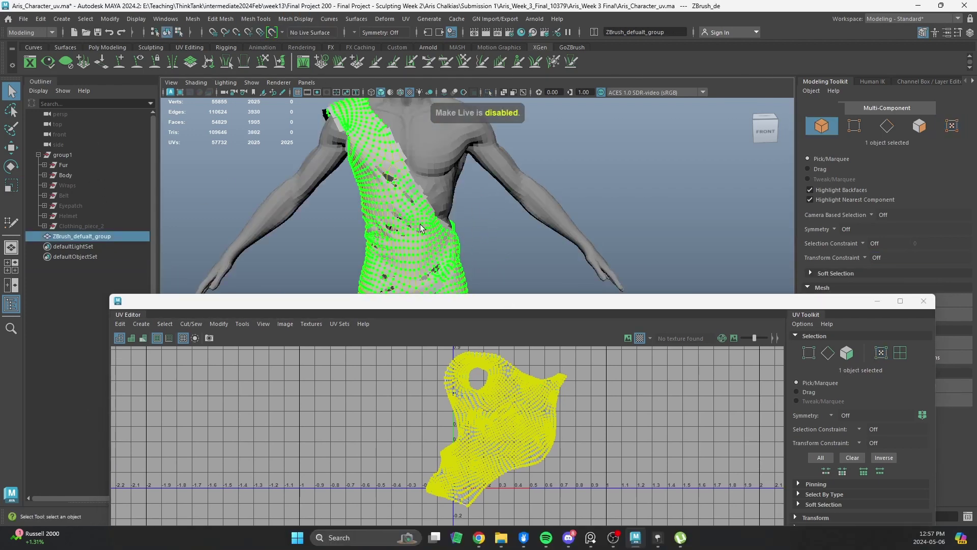
Transfer the current UV set from the original dense garment to the retopologized mesh using World sample space and closest to point.
click(392, 192)
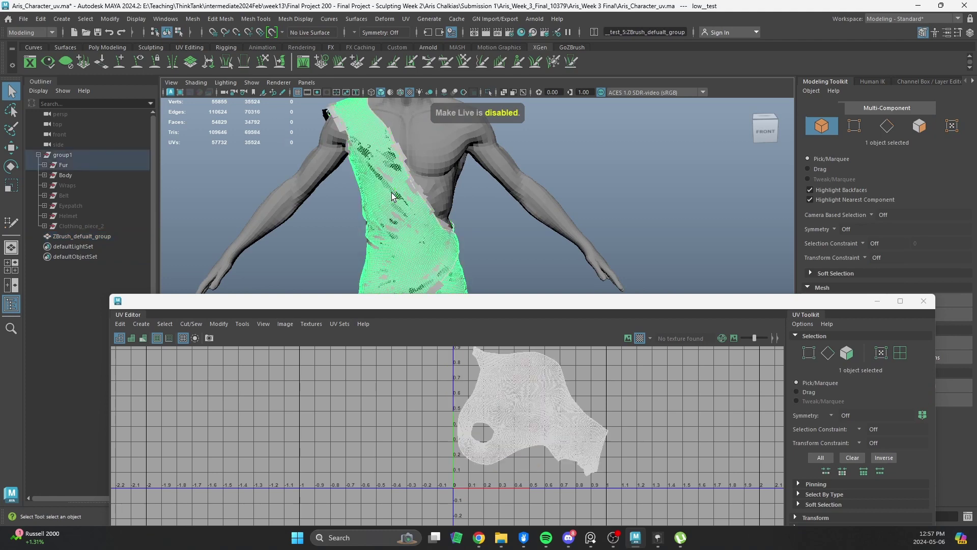
ctrl+click(76, 236)
key(space)
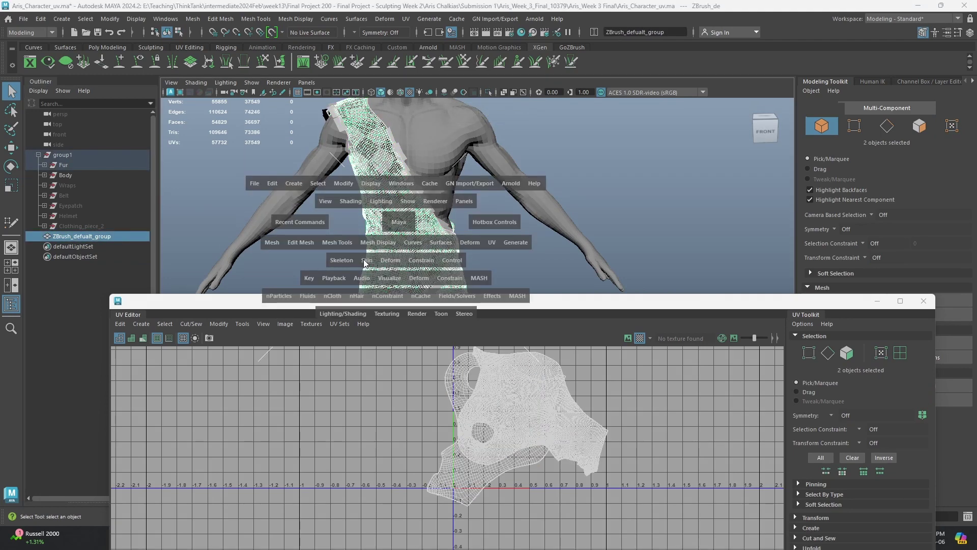
click(270, 243)
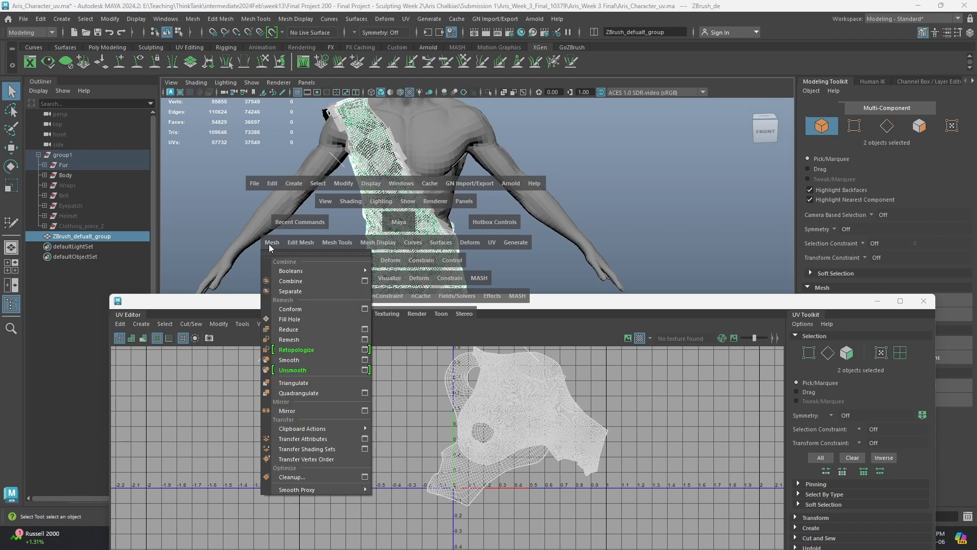
click(364, 439)
click(533, 297)
drag(559, 306, 622, 222)
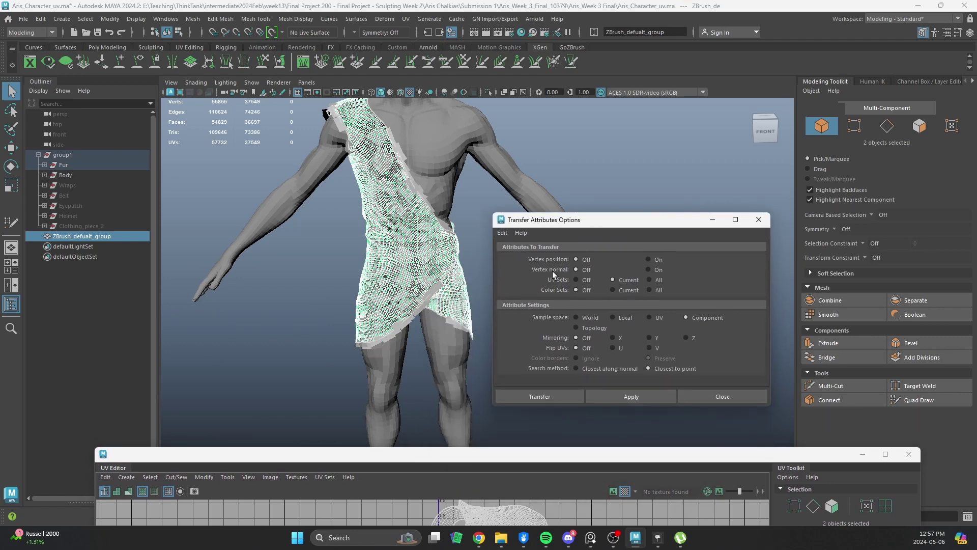
click(628, 391)
Check the retopologized garment's transferred UV layout in the UV Editor and close the editor.
drag(444, 454, 436, 201)
alt+middle_drag(540, 304, 538, 339)
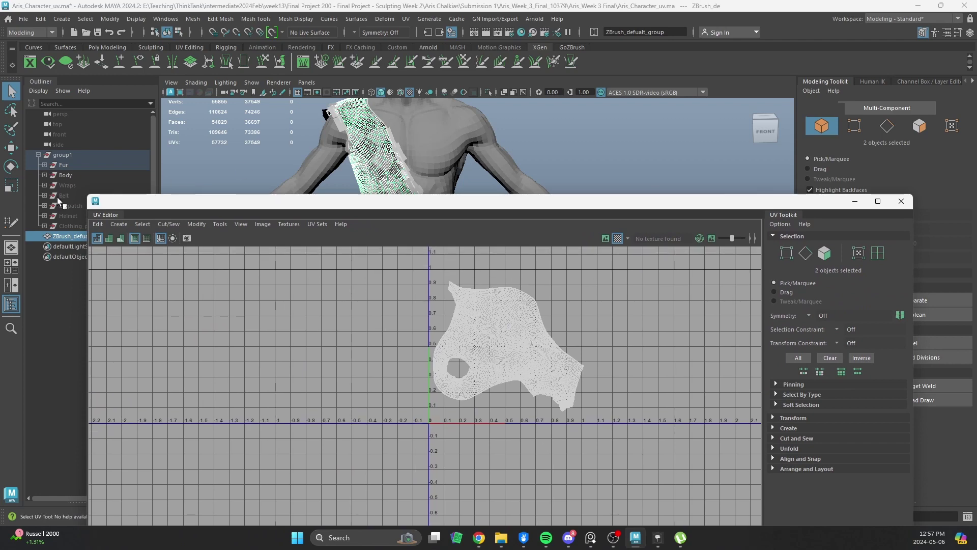
click(65, 238)
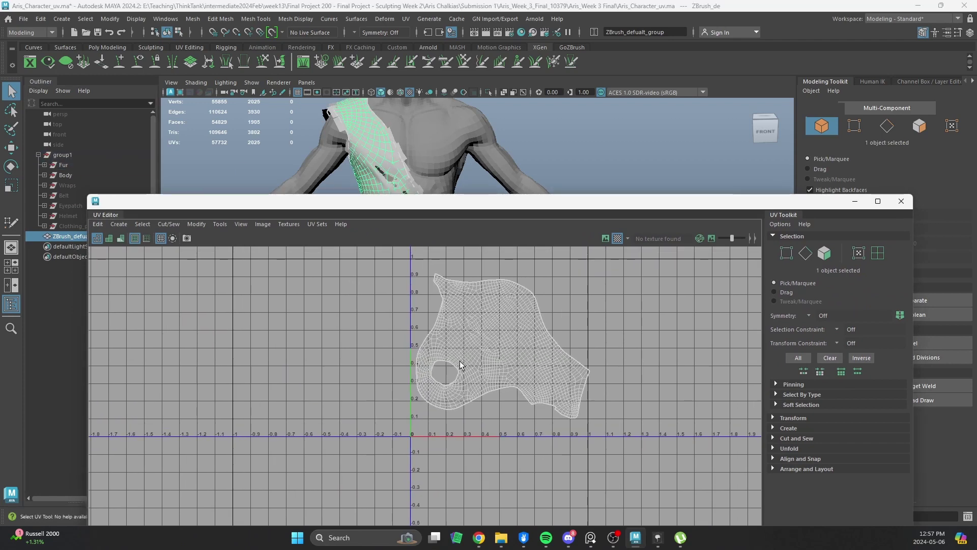
scroll(458, 365, up, 5)
alt+middle_drag(684, 413, 597, 428)
scroll(470, 383, down, 2)
click(901, 201)
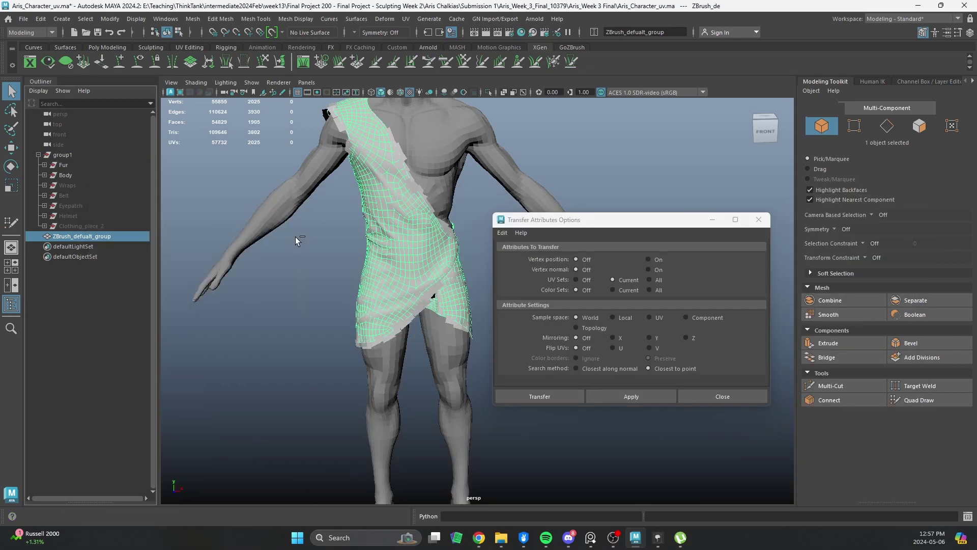
Hide group1, select the retopologized garment, and close the Transfer Attributes options.
click(90, 157)
key(ctrl+h)
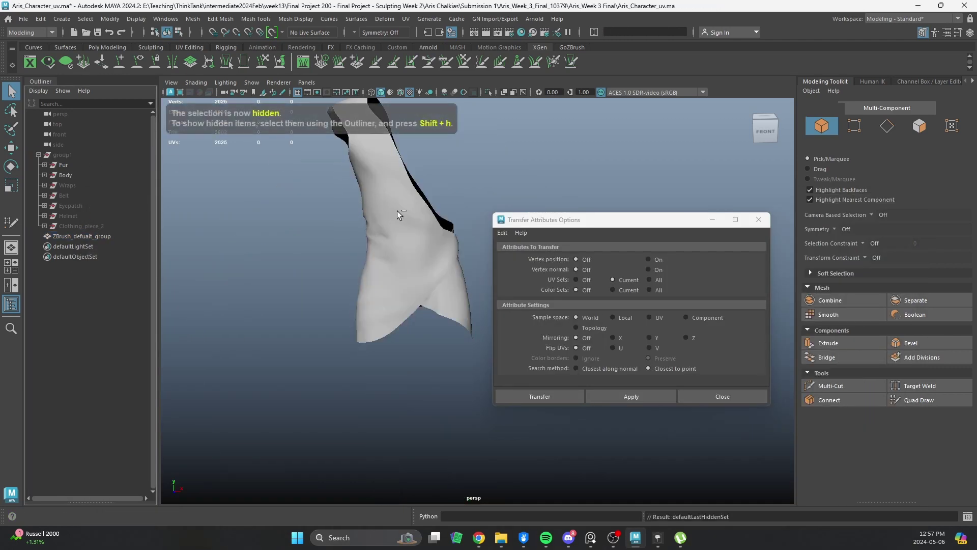
click(404, 244)
click(759, 220)
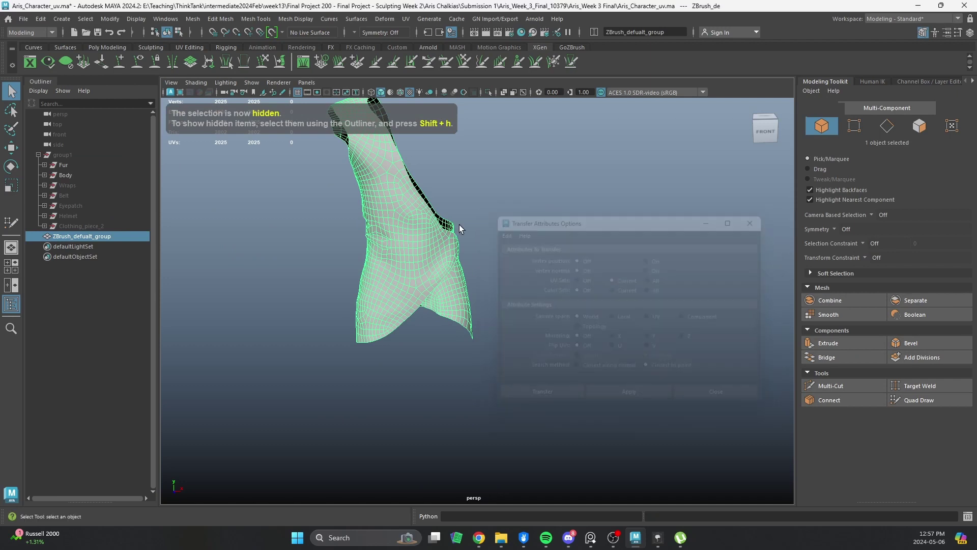
Open the XGen Interactive Groom Editor and rename the retopologized garment mesh to pelt.
alt+drag(460, 225, 541, 310)
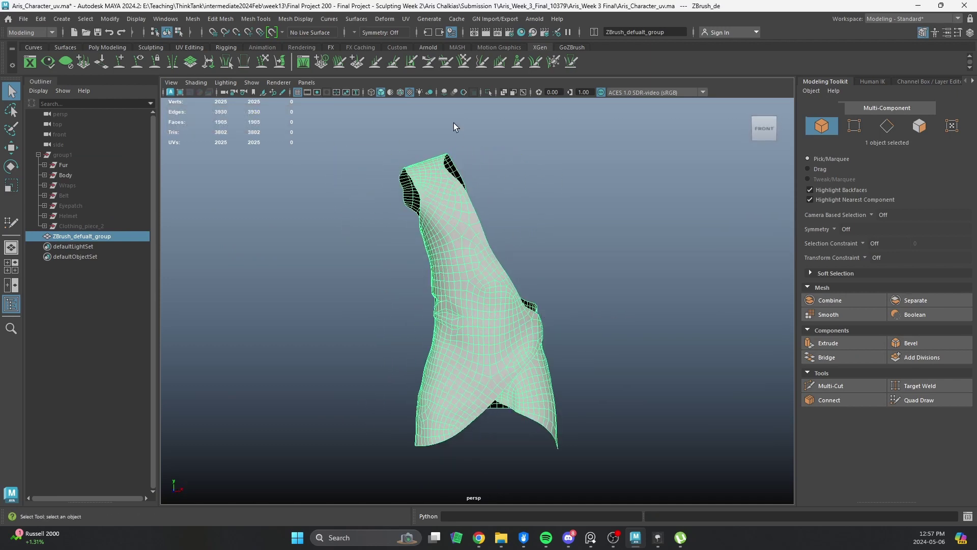
click(302, 61)
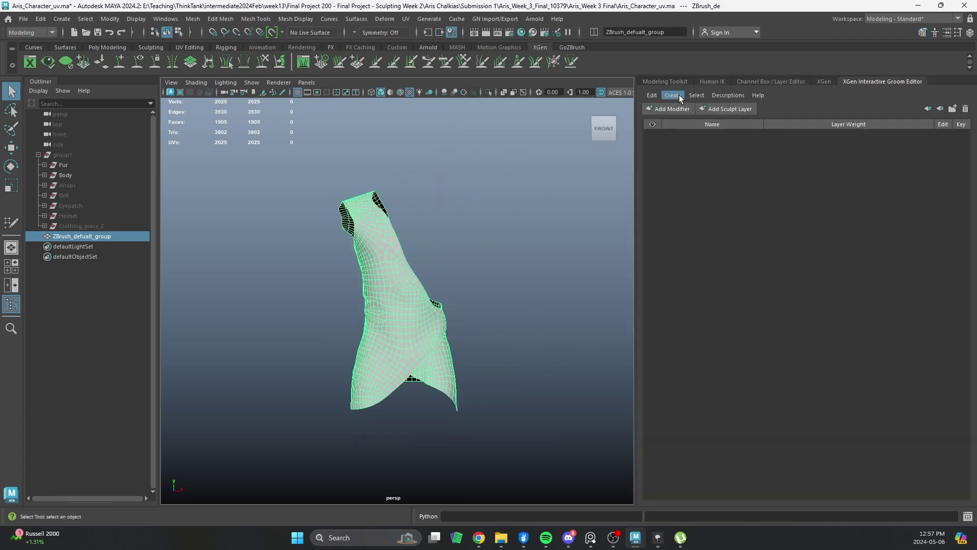
scroll(311, 250, up, 3)
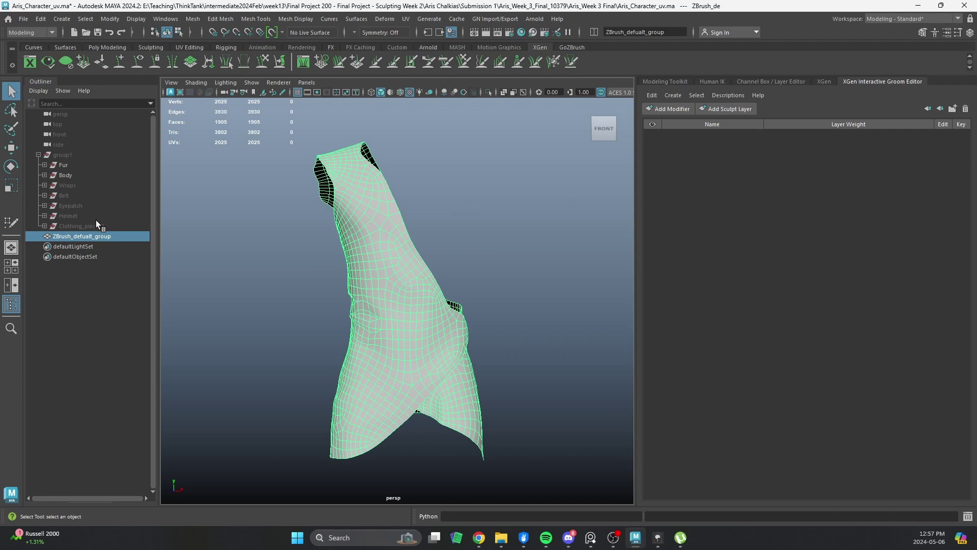
double_click(103, 234)
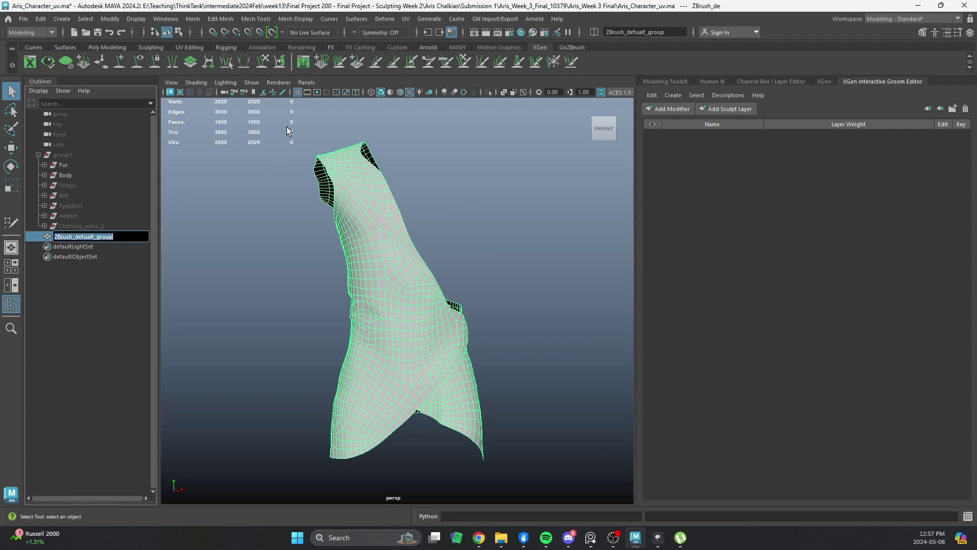
text(pelt)
key(Return)
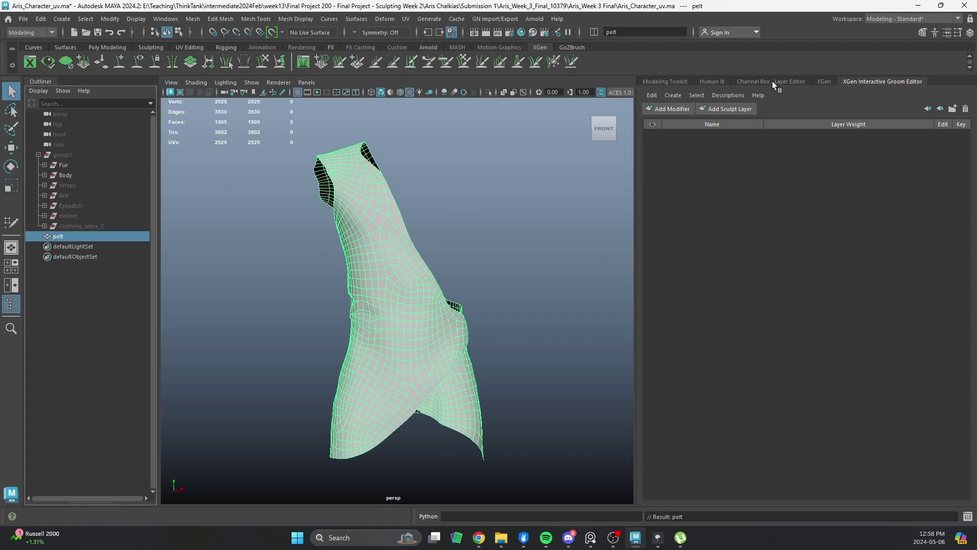
Create interactive groom splines on the pelt mesh named lion_fur with a width scale of 2.0 and a CV count of 4.
click(675, 95)
click(708, 104)
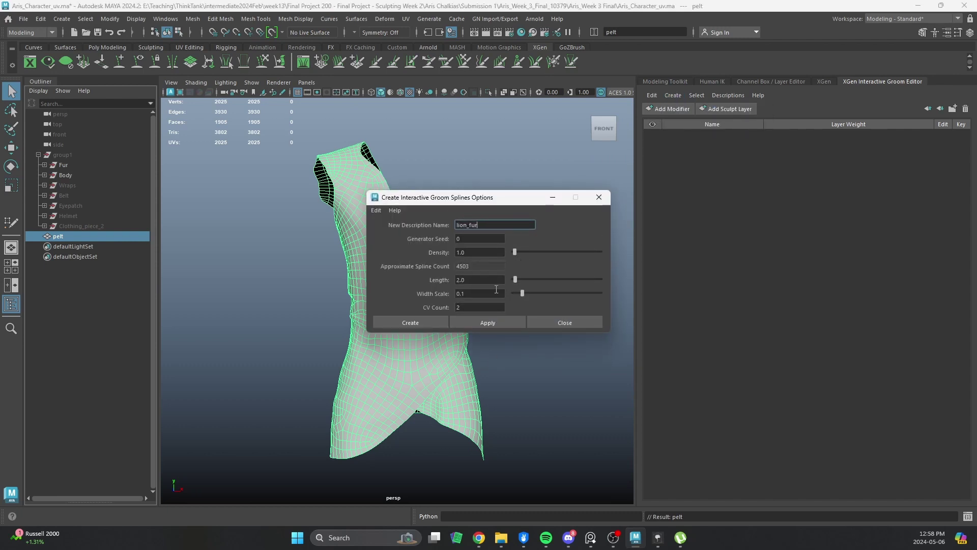
click(469, 308)
text(4)
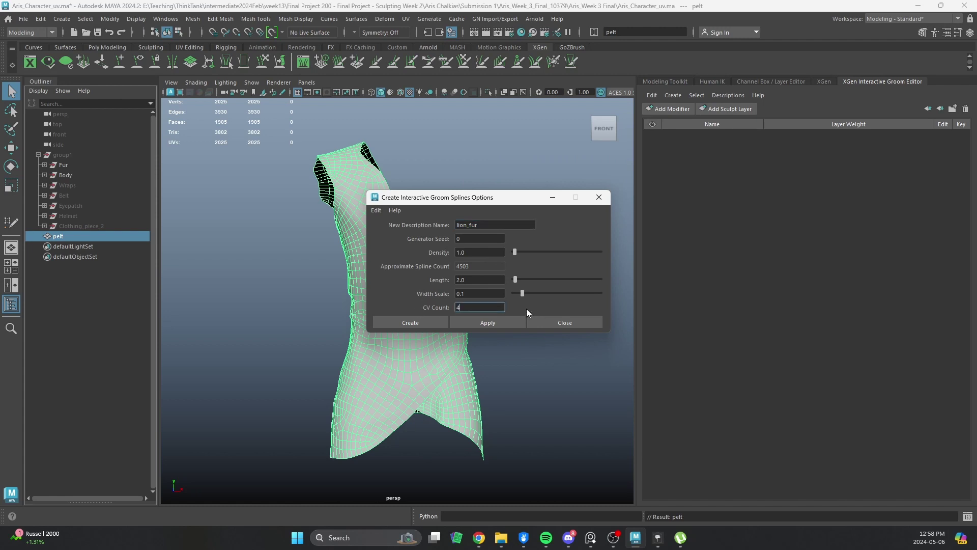
click(474, 293)
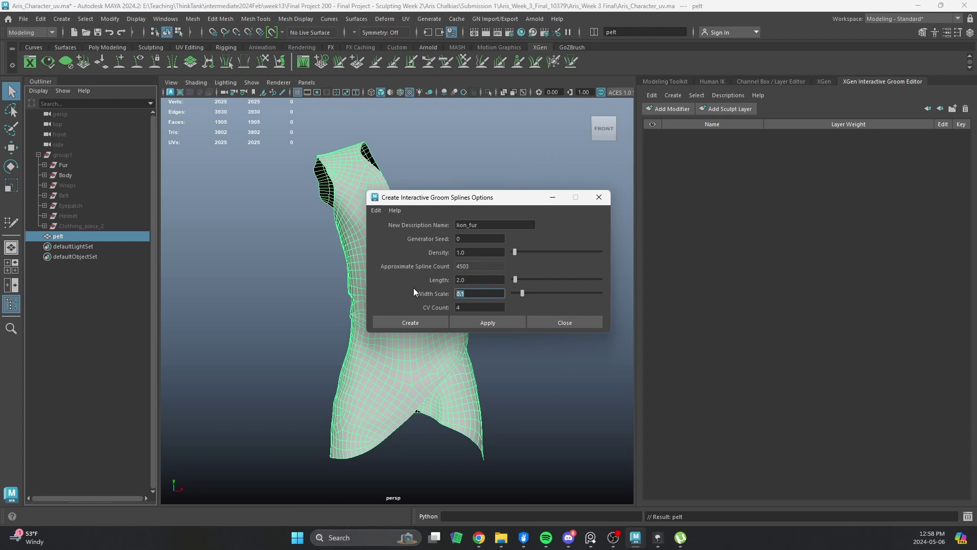
text(2.0)
key(Return)
click(501, 322)
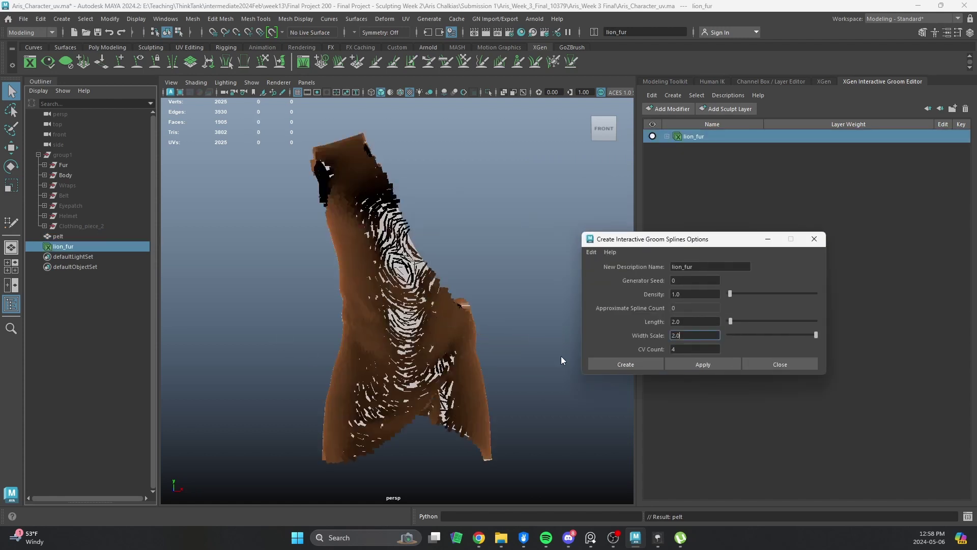
Close the groom spline creation options and expand the lion_fur description to list its modifiers.
click(815, 365)
alt+drag(522, 368, 333, 317)
alt+right_drag(333, 317, 391, 390)
alt+drag(391, 390, 349, 330)
click(667, 137)
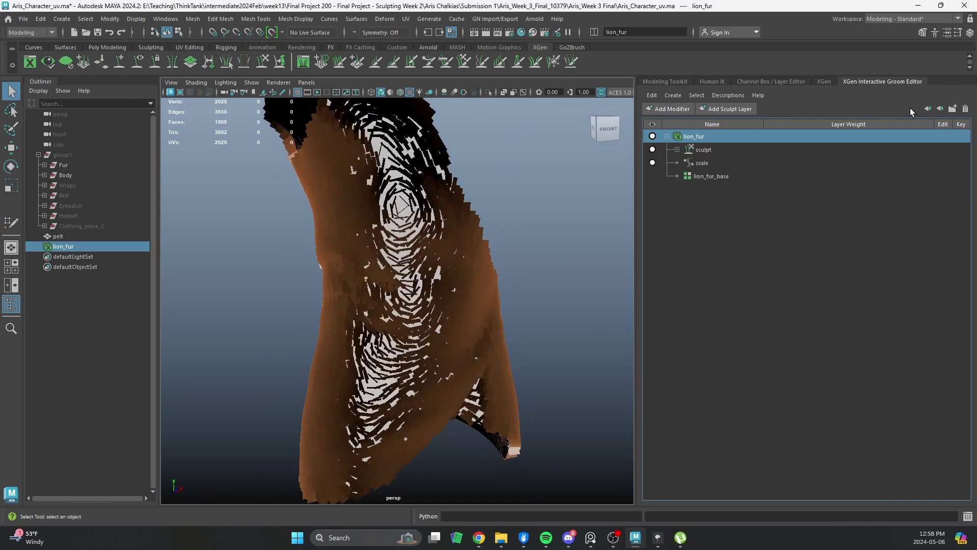
Open the Attribute Editor for lion_fur and dock it beneath the XGen Interactive Groom Editor.
click(946, 32)
drag(674, 145, 206, 76)
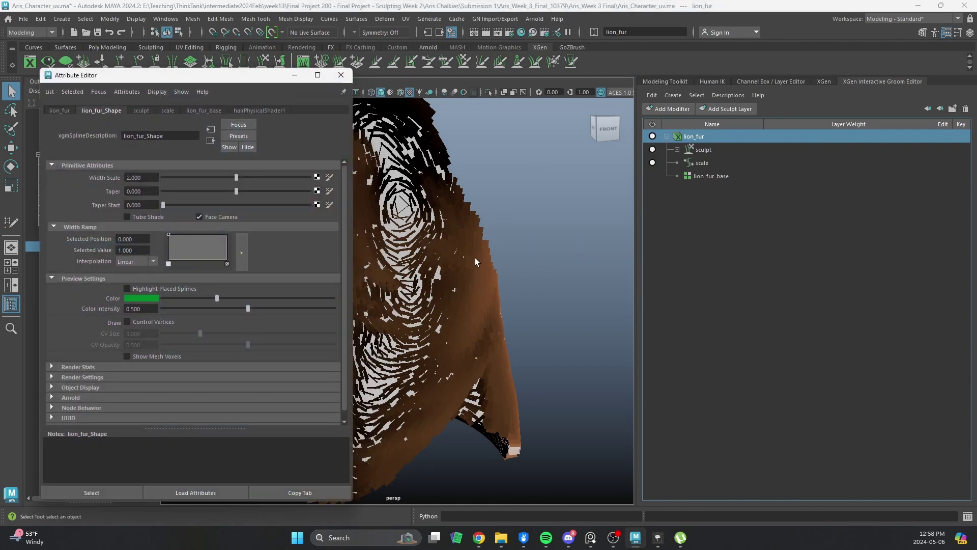
drag(353, 174, 329, 169)
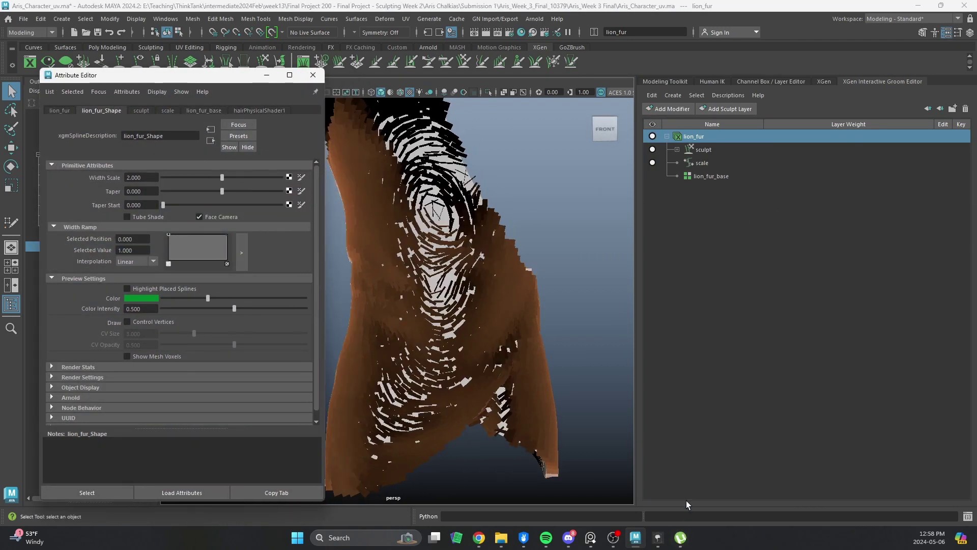
drag(156, 76, 777, 502)
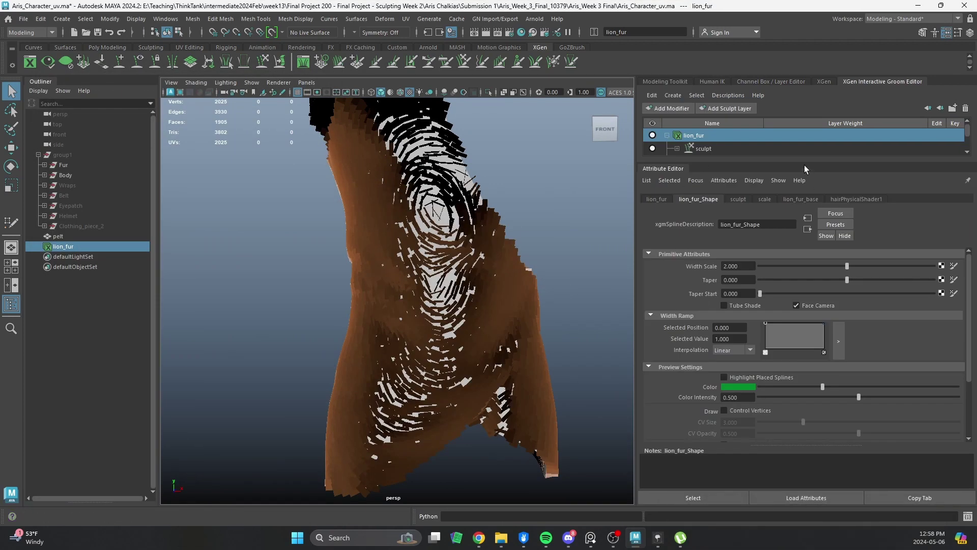
drag(808, 162, 808, 172)
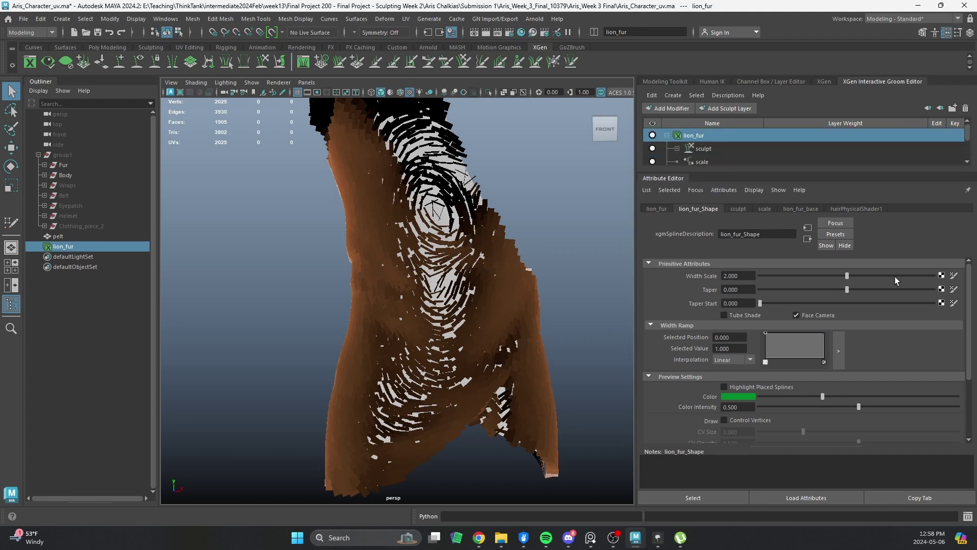
Look over the lion_fur_base settings, then reselect the lion_fur description and turn off Face Camera.
scroll(752, 135, down, 2)
click(726, 150)
scroll(727, 151, up, 2)
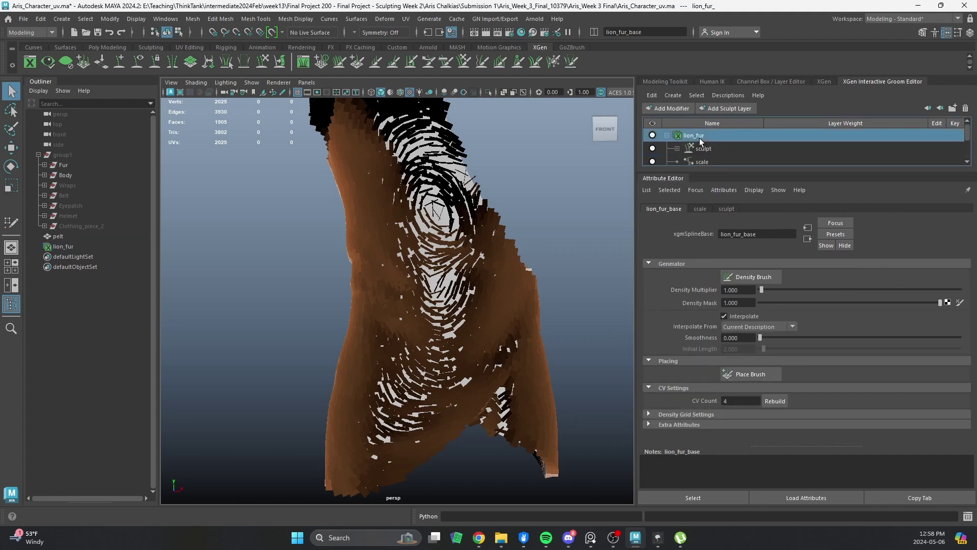
click(699, 138)
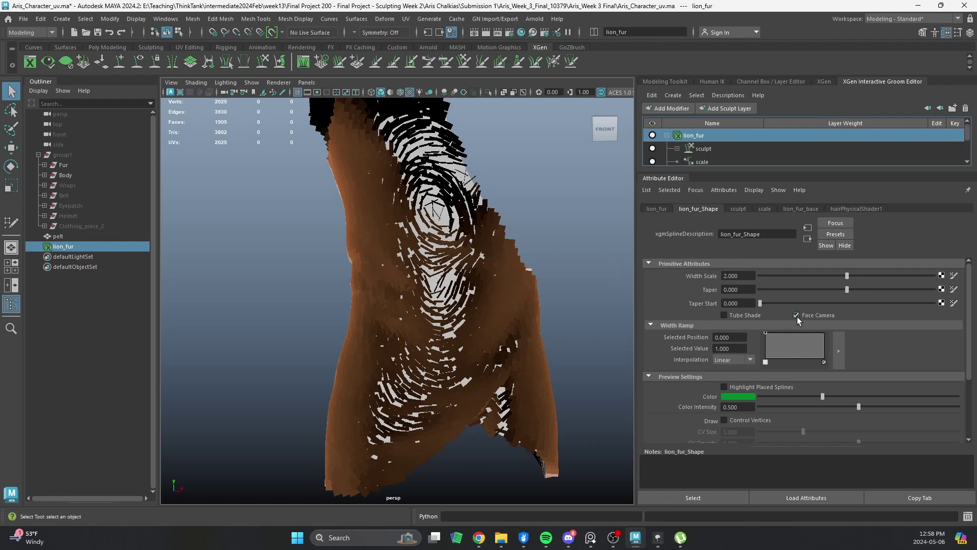
alt+right_drag(515, 269, 482, 242)
mouse_move(482, 242)
alt+mouse_down()
mouse_move(438, 254)
mouse_move(490, 249)
alt+mouse_up()
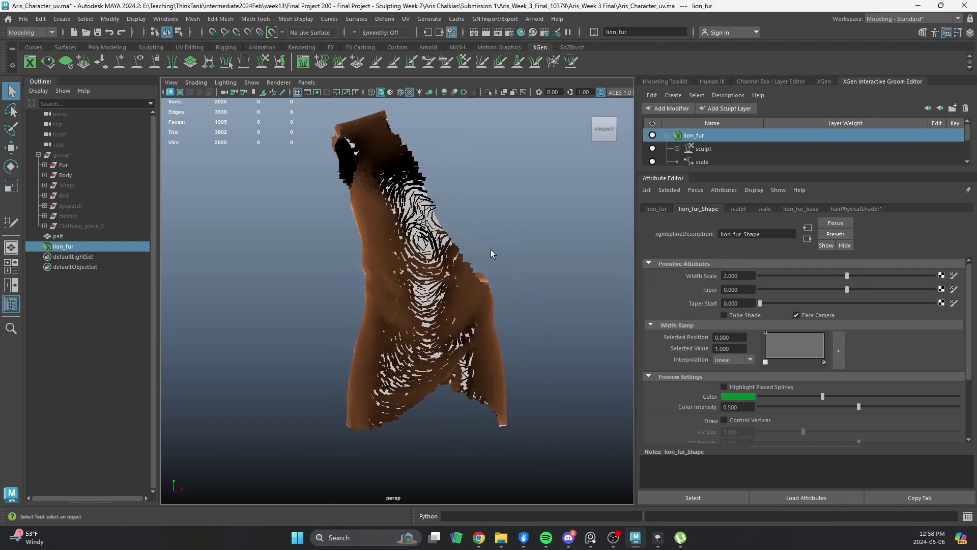
click(796, 315)
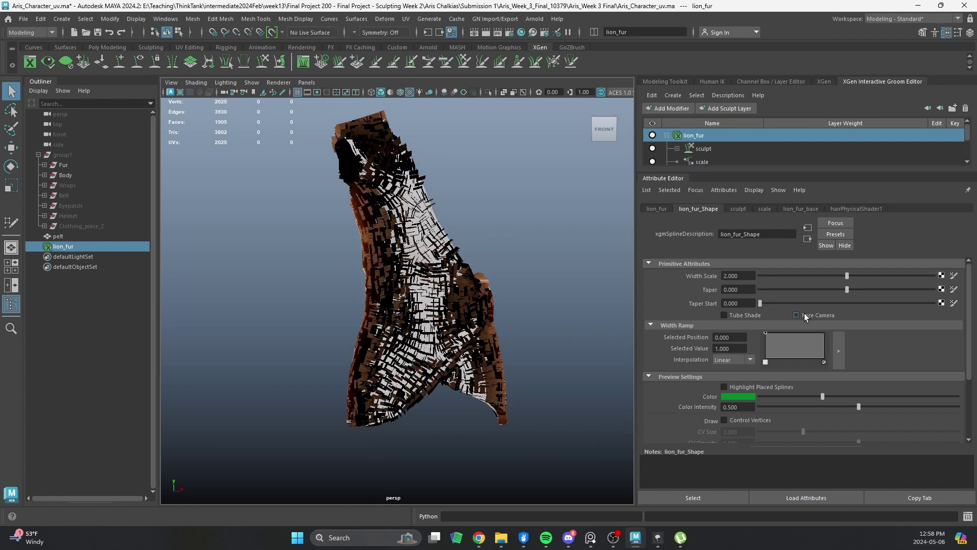
Try the lion_fur scale modifier's Scale at 1.3 and then at 1.2.
scroll(716, 158, down, 2)
click(709, 137)
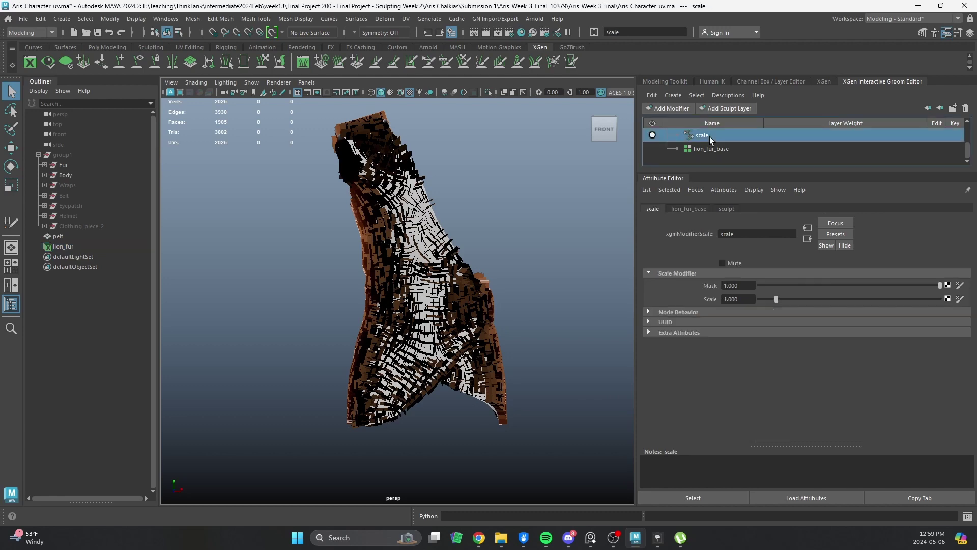
drag(730, 300, 754, 299)
text(3)
key(Return)
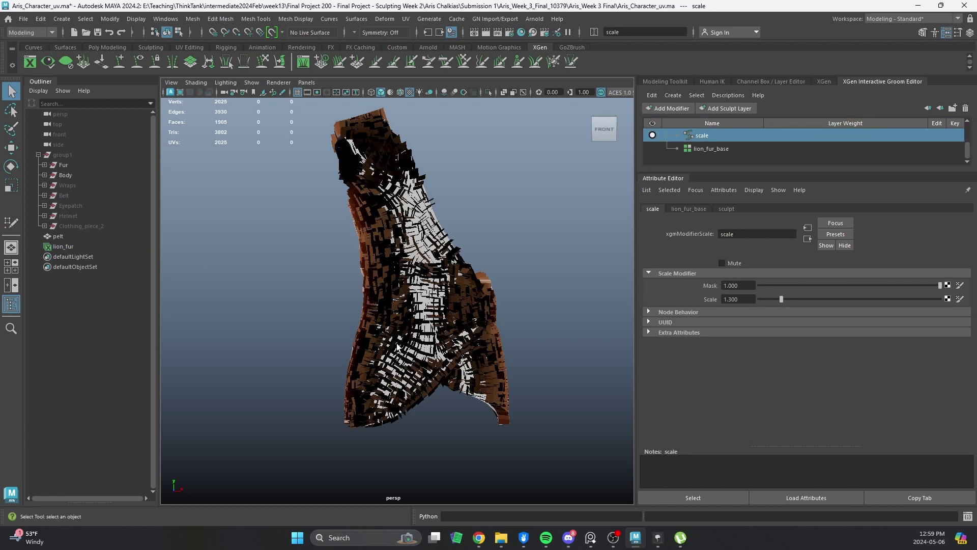
alt+drag(399, 345, 371, 336)
drag(728, 299, 788, 301)
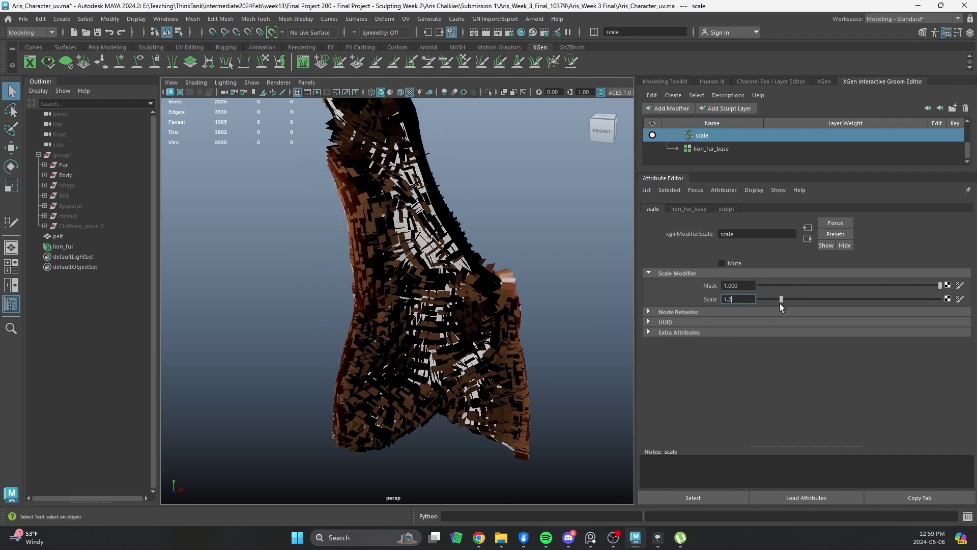
text(2)
key(Return)
Hide lion_fur to look at the bare pelt mesh, and undo the hiding.
alt+drag(382, 271, 377, 257)
click(80, 249)
key(ctrl+h)
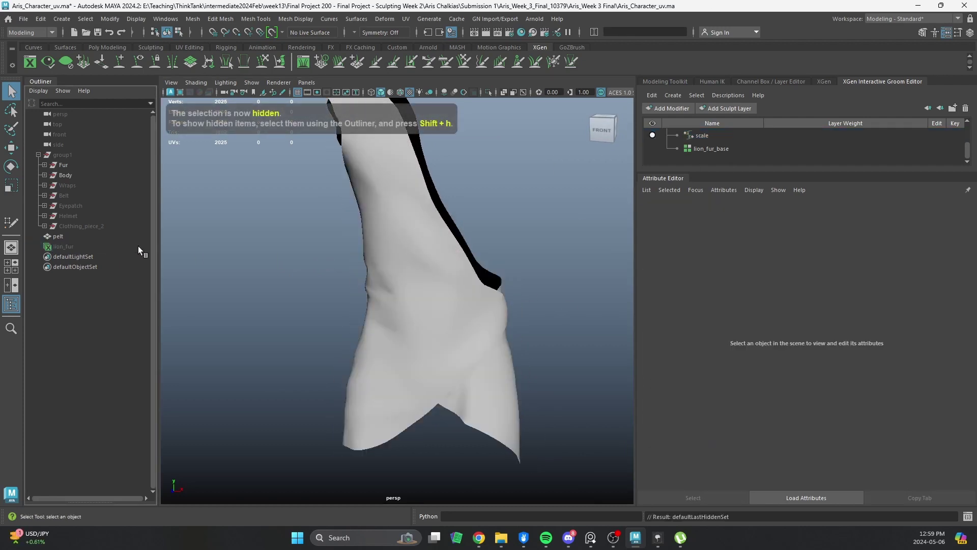
key(ctrl+z)
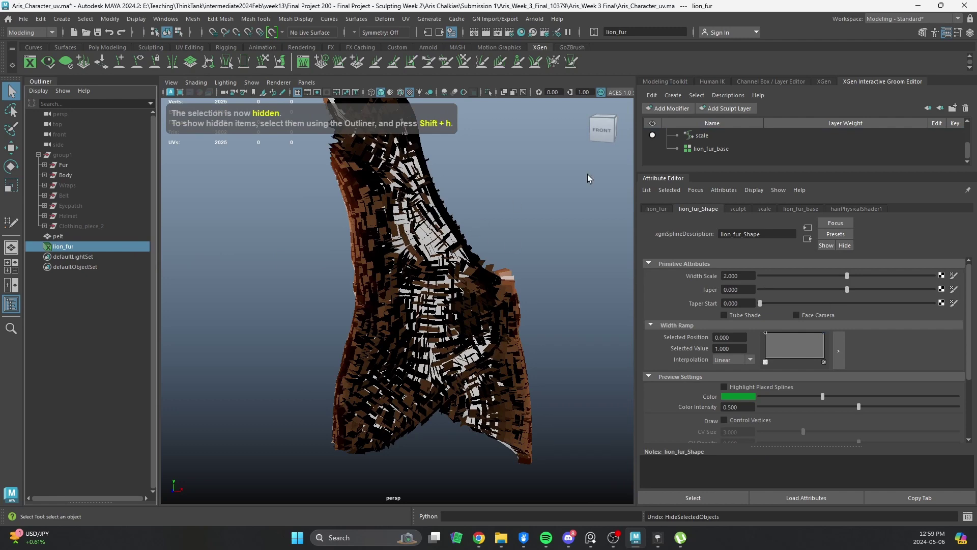
Set the lion_fur scale modifier's Scale back to 1.
click(699, 135)
click(720, 298)
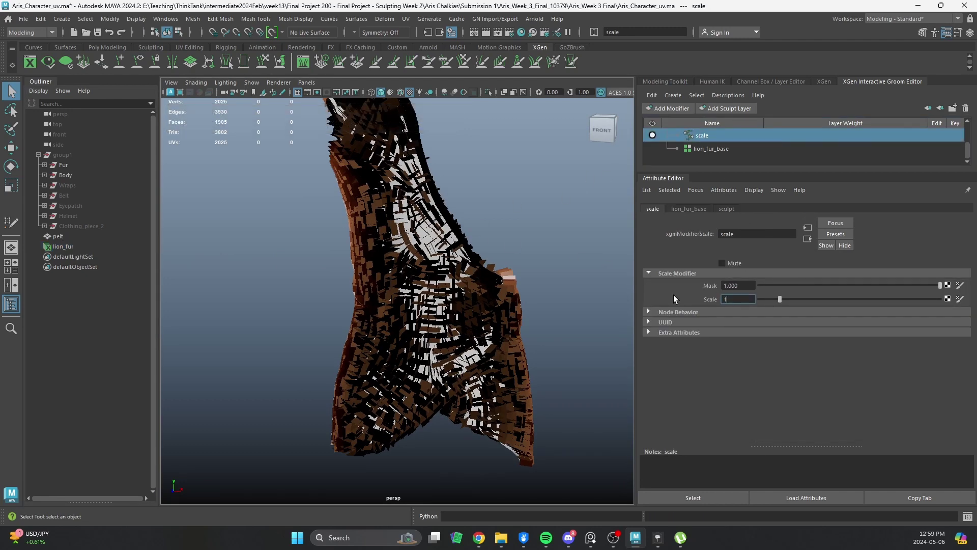
key(Return)
mouse_move(432, 360)
alt+mouse_down()
mouse_move(389, 343)
mouse_move(428, 342)
alt+mouse_up()
scroll(428, 340, down, 5)
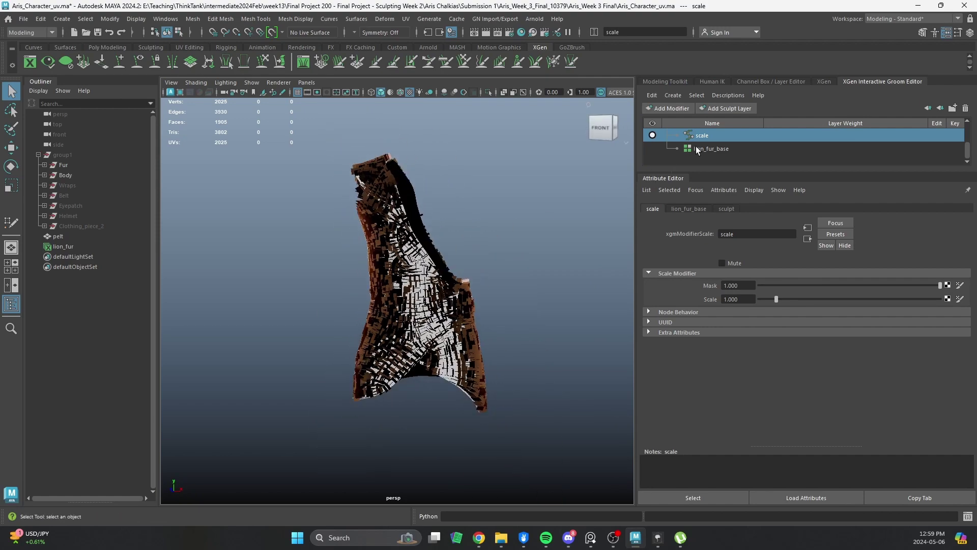
Set the Width Scale of the lion_fur description to 2.2.
alt+drag(565, 204, 600, 224)
alt+right_drag(600, 224, 219, 293)
alt+drag(219, 293, 331, 339)
alt+right_drag(332, 339, 628, 254)
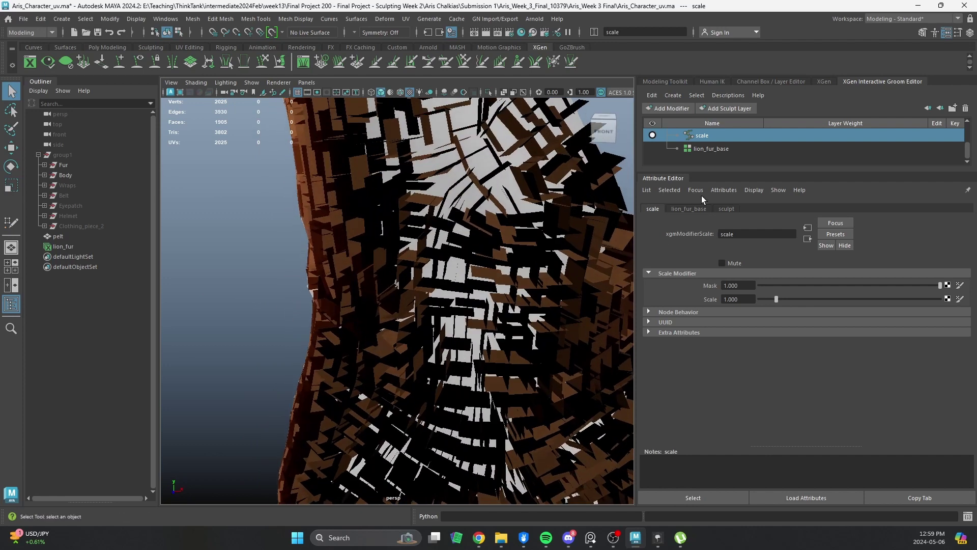
click(709, 148)
click(731, 275)
key(Return)
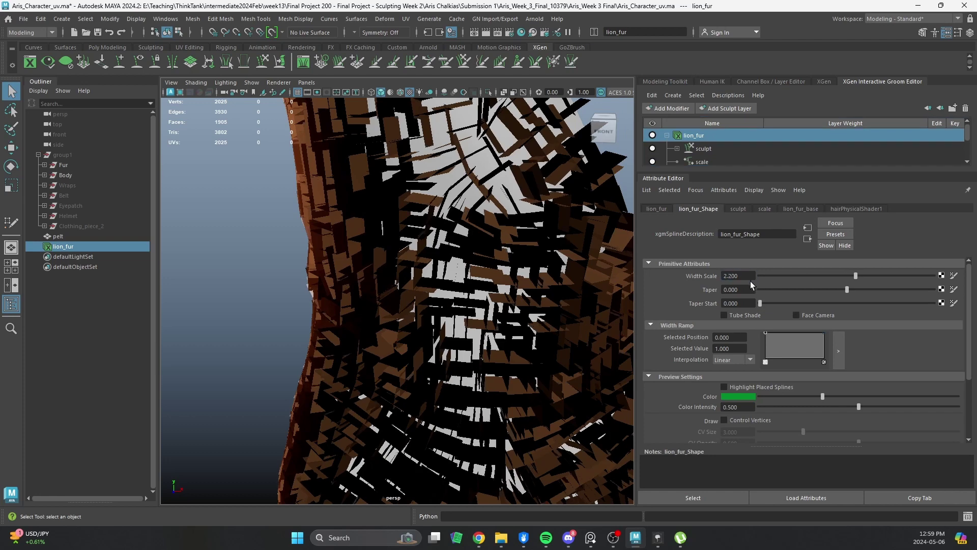
Set lion_fur's Width Scale to 2.3 and check the fur coverage around the pelt.
alt+drag(309, 354, 625, 322)
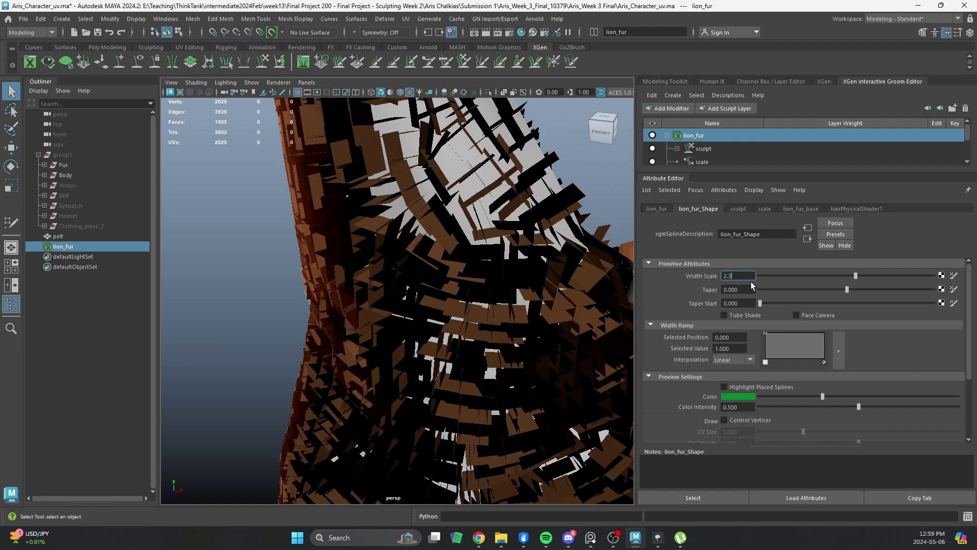
key(Return)
key(f)
alt+drag(242, 299, 275, 300)
alt+right_drag(275, 300, 329, 286)
alt+drag(330, 285, 382, 285)
alt+right_drag(382, 285, 314, 266)
alt+drag(314, 266, 469, 300)
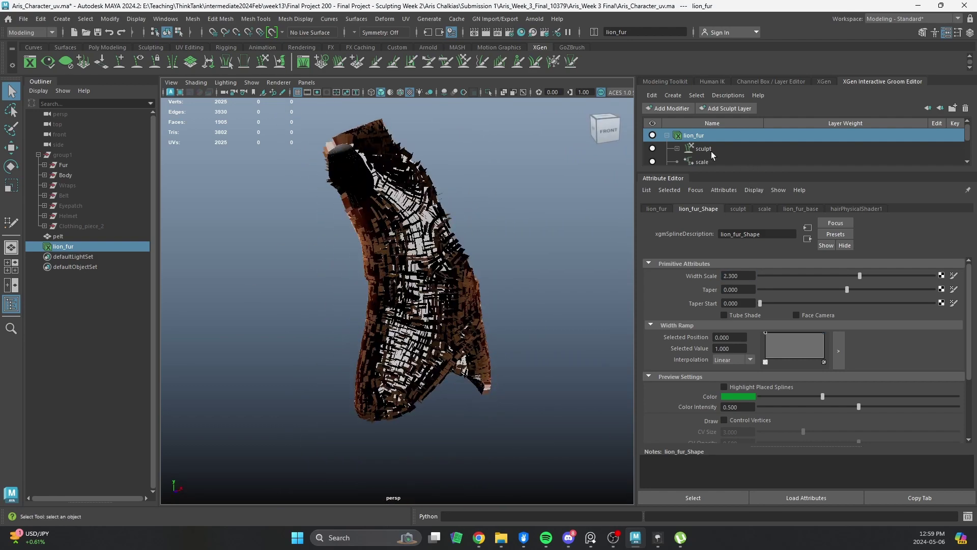
alt+drag(366, 239, 447, 170)
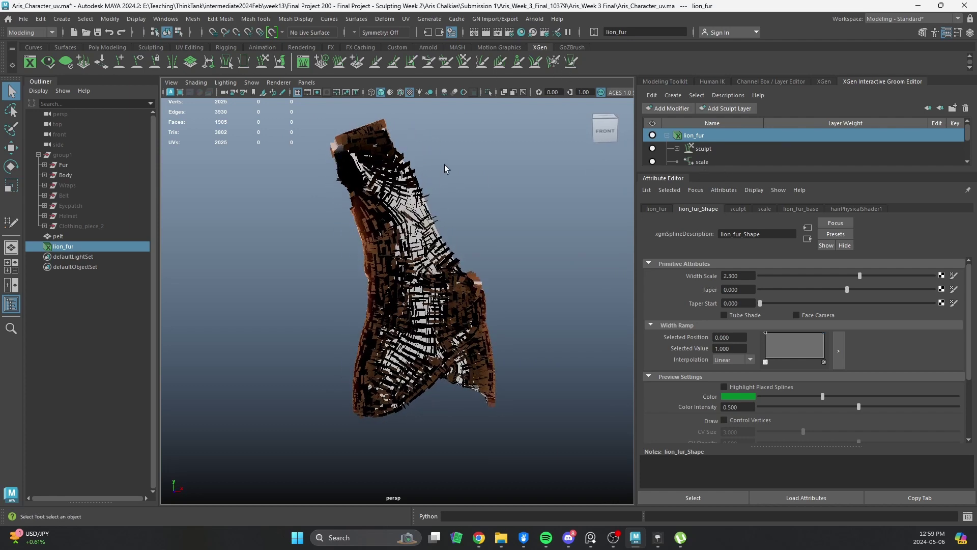
Activate the Grab brush for lion_fur, try a stroke on the side of the pelt, and undo it.
click(464, 62)
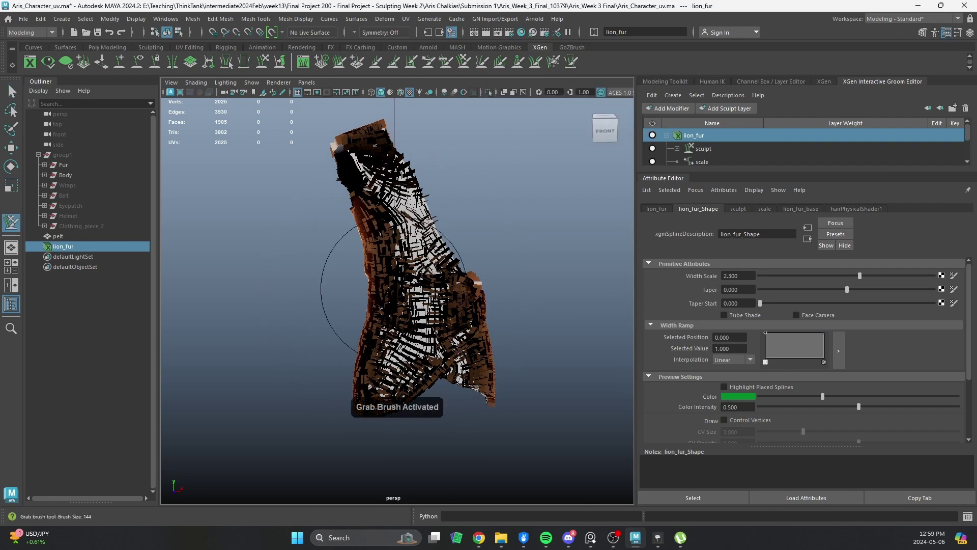
mouse_move(501, 305)
alt+right_down()
mouse_move(508, 354)
mouse_move(504, 272)
alt+right_up()
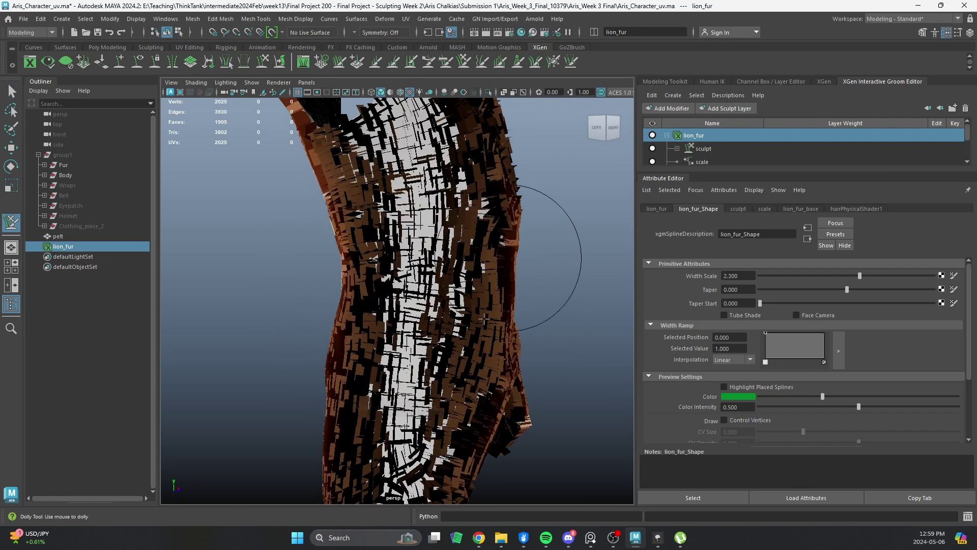
drag(483, 319, 511, 310)
mouse_move(586, 299)
alt+mouse_down()
mouse_move(474, 295)
mouse_move(567, 299)
mouse_move(521, 299)
alt+mouse_up()
key(ctrl+z)
Comb the fur downward along the sides of the pelt with the Grab brush.
drag(503, 220, 517, 264)
mouse_move(569, 297)
alt+mouse_down()
mouse_move(402, 302)
mouse_move(294, 278)
alt+mouse_up()
alt+drag(353, 301, 499, 300)
drag(523, 270, 519, 292)
drag(486, 327, 502, 367)
Comb the fur downward over the waist and lower front flaps of the pelt.
alt+right_drag(432, 312, 392, 326)
alt+drag(400, 312, 357, 299)
alt+right_drag(358, 298, 402, 285)
drag(388, 276, 357, 356)
mouse_move(349, 392)
mouse_down()
mouse_move(333, 455)
mouse_move(433, 443)
mouse_up()
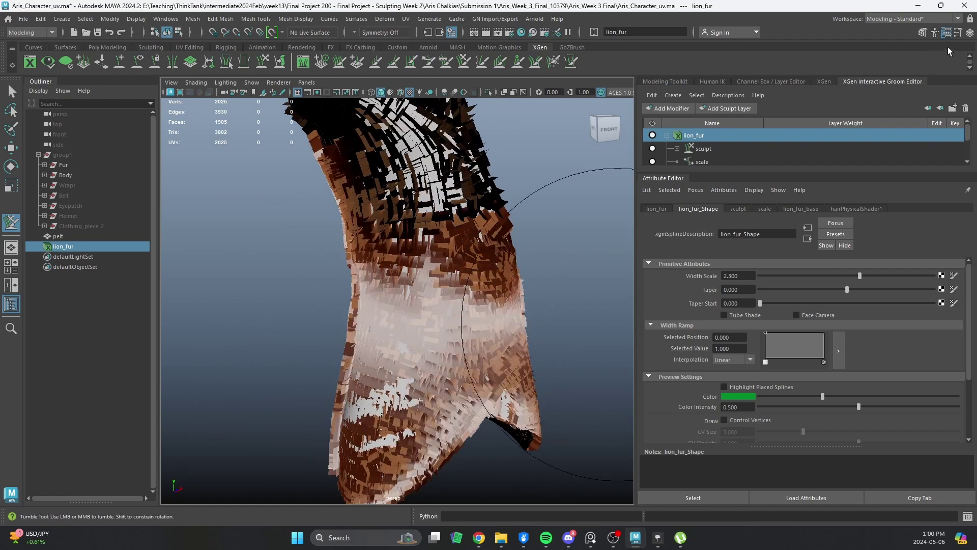
Enable Collide with Meshes for the Grab brush and reduce its size to 218.
click(957, 33)
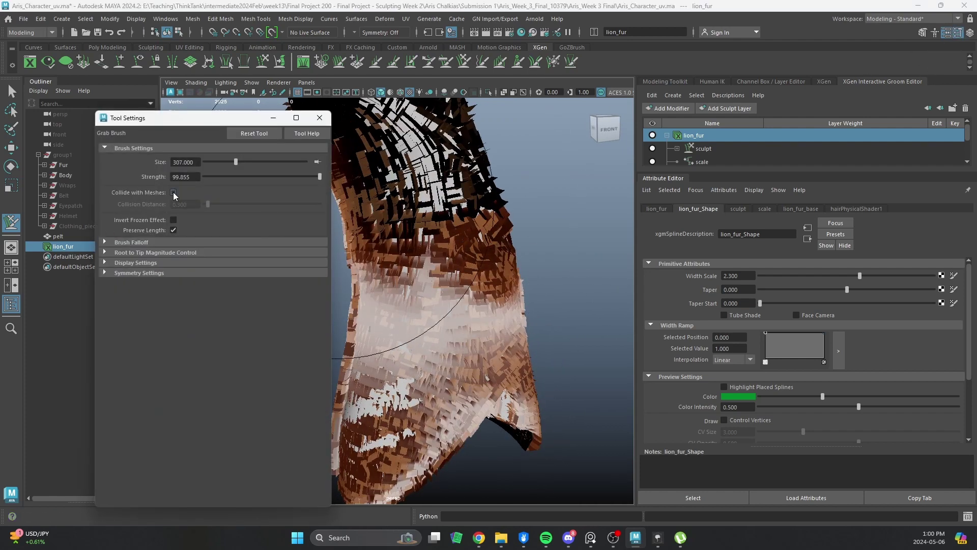
click(173, 193)
alt+drag(352, 285, 419, 300)
alt+drag(477, 305, 460, 304)
alt+right_drag(461, 304, 480, 305)
key(b)
drag(481, 304, 435, 304)
Comb the fur down over the lower flaps and around the left side of the pelt with mesh collision on.
alt+drag(461, 340, 392, 354)
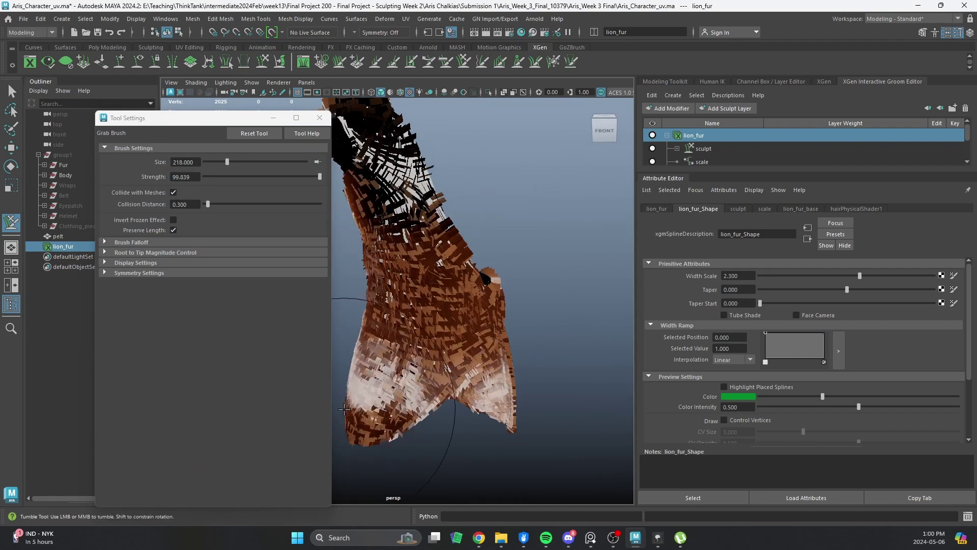
alt+drag(347, 411, 446, 377)
alt+drag(384, 302, 458, 242)
alt+middle_drag(457, 243, 392, 177)
alt+drag(393, 176, 418, 258)
alt+middle_drag(419, 258, 419, 214)
alt+drag(420, 214, 385, 250)
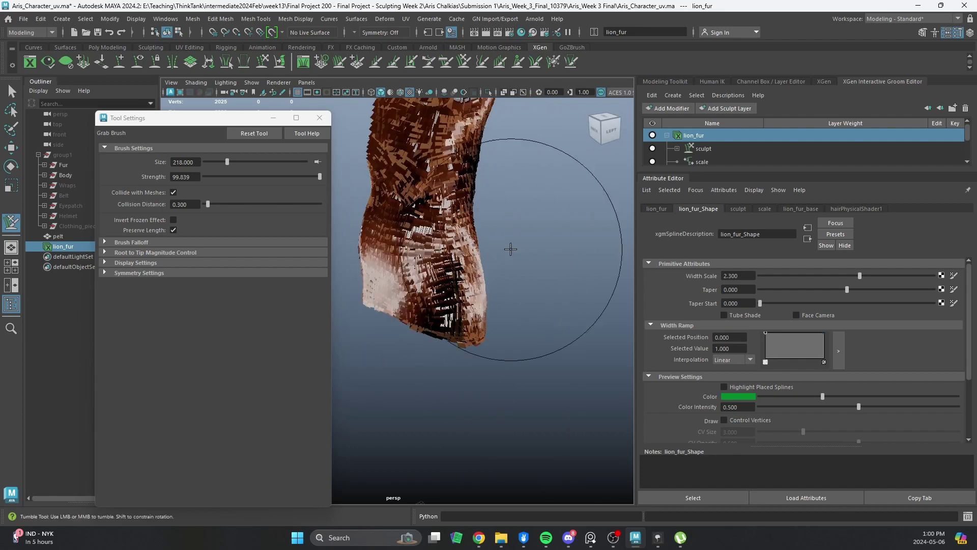
Turn Face Camera on for lion_fur to compare the fur's look, and turn it off again.
click(796, 315)
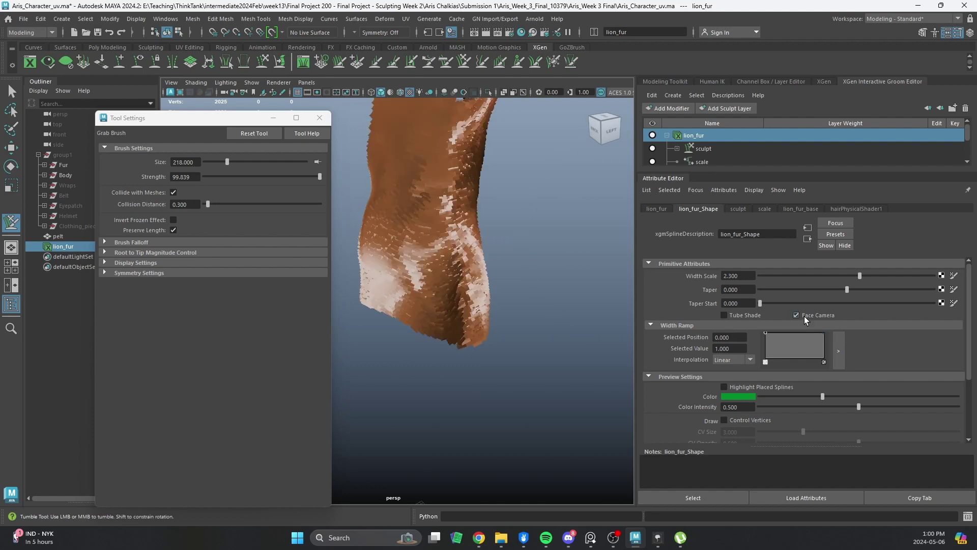
click(797, 316)
alt+drag(468, 207, 379, 327)
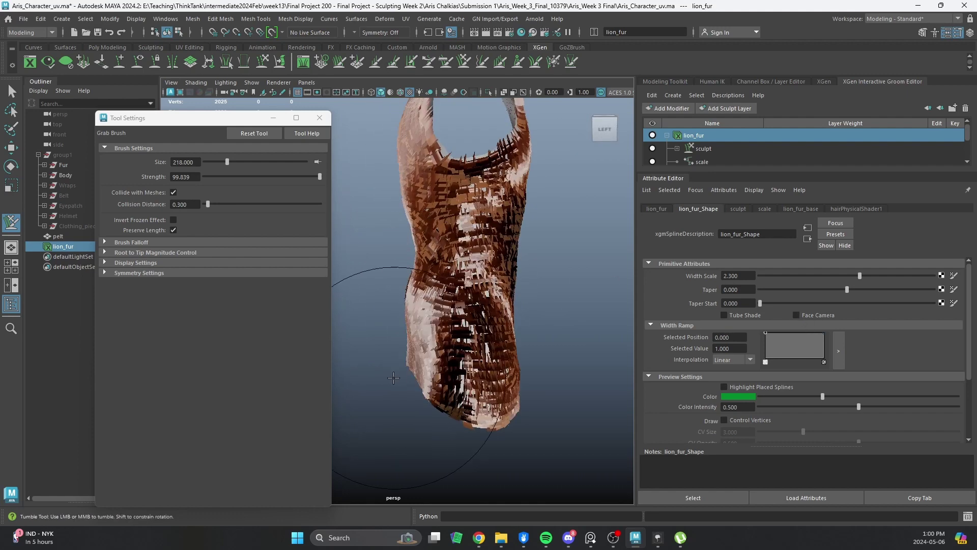
Reduce the Grab brush to size 184 and comb the fur along the pelt's lower side and front flaps.
mouse_move(393, 377)
alt+mouse_down()
mouse_move(365, 316)
mouse_move(484, 268)
mouse_move(483, 218)
alt+mouse_up()
mouse_move(512, 291)
alt+mouse_down()
mouse_move(492, 286)
mouse_move(453, 229)
alt+mouse_up()
alt+middle_drag(488, 392, 461, 305)
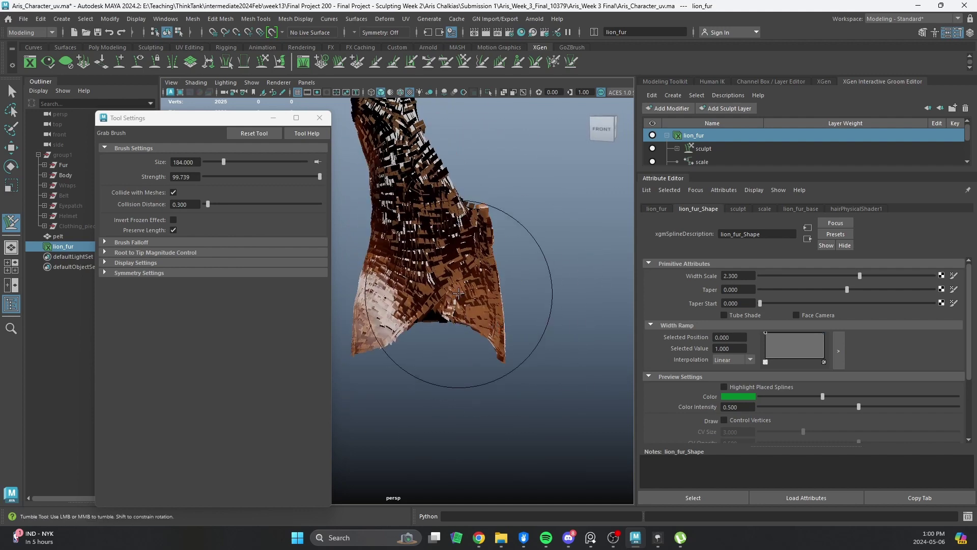
mouse_move(463, 299)
mouse_down()
mouse_move(490, 299)
mouse_move(458, 310)
mouse_move(348, 309)
mouse_move(385, 294)
mouse_up()
Reduce the Grab brush to size 130 and comb the fur downward across the back of the pelt.
scroll(385, 294, down, 5)
alt+drag(527, 283, 392, 255)
scroll(411, 218, up, 5)
drag(430, 226, 373, 227)
alt+middle_drag(430, 216, 456, 228)
alt+drag(455, 228, 433, 244)
alt+right_drag(407, 252, 448, 257)
mouse_move(449, 259)
alt+mouse_down()
mouse_move(466, 246)
mouse_move(434, 246)
alt+mouse_up()
drag(464, 188, 436, 251)
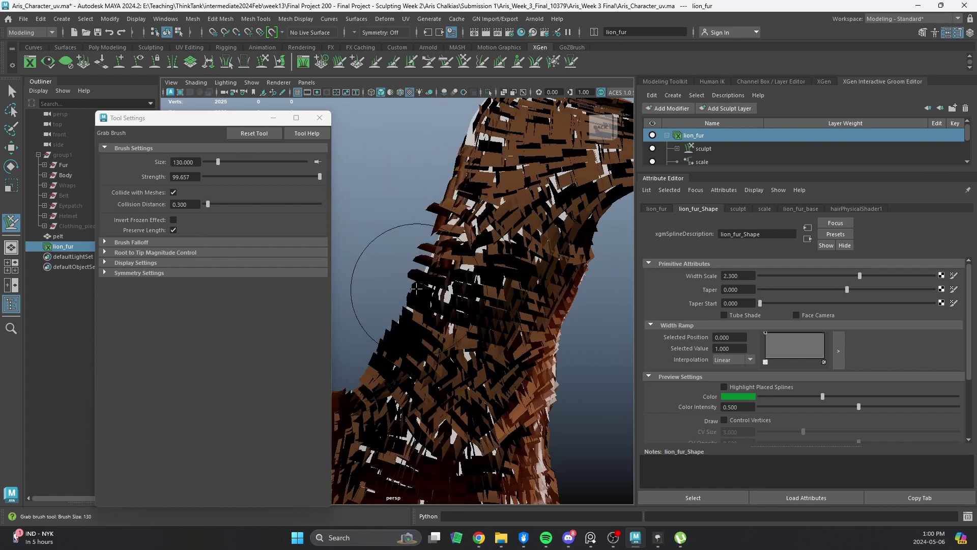
Comb the fur down from the shoulder along the back and side edge of the pelt.
alt+drag(383, 348, 458, 295)
mouse_move(386, 339)
alt+mouse_down()
mouse_move(506, 120)
mouse_move(451, 281)
alt+mouse_up()
alt+middle_drag(438, 183, 456, 359)
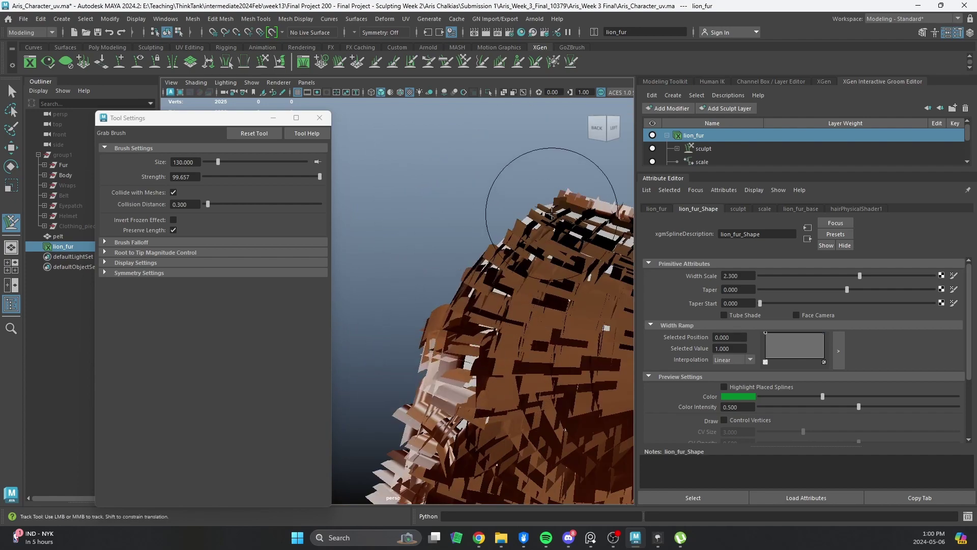
alt+middle_drag(549, 215, 436, 354)
alt+drag(458, 349, 449, 232)
Comb the fur with the Grab brush from the shoulder down the open front edge of the pelt.
alt+drag(519, 247, 435, 270)
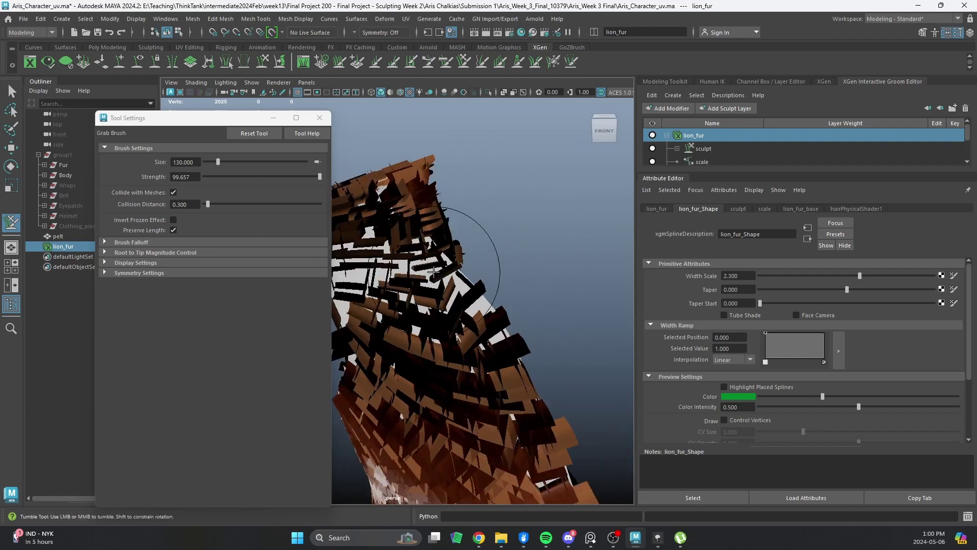
alt+drag(491, 309, 515, 231)
alt+drag(528, 286, 509, 283)
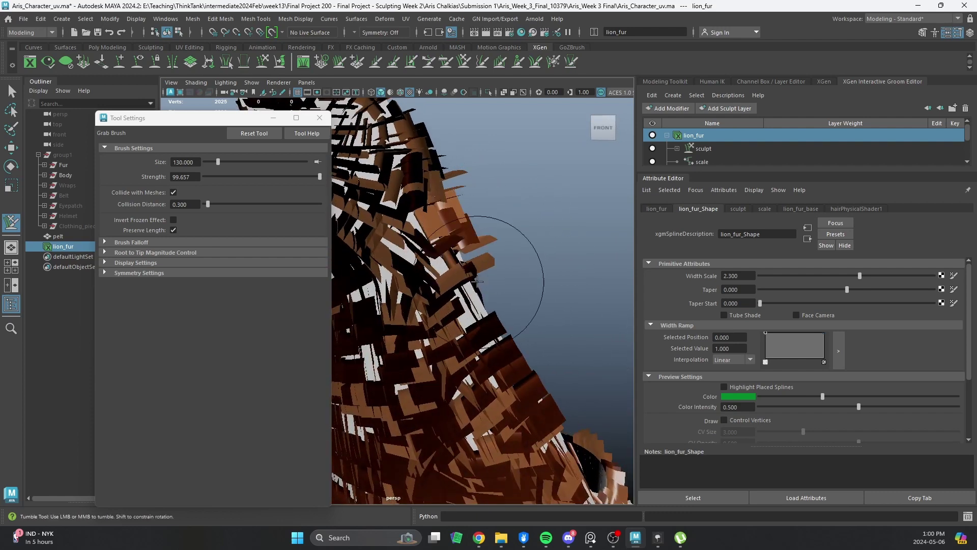
alt+drag(497, 339, 471, 246)
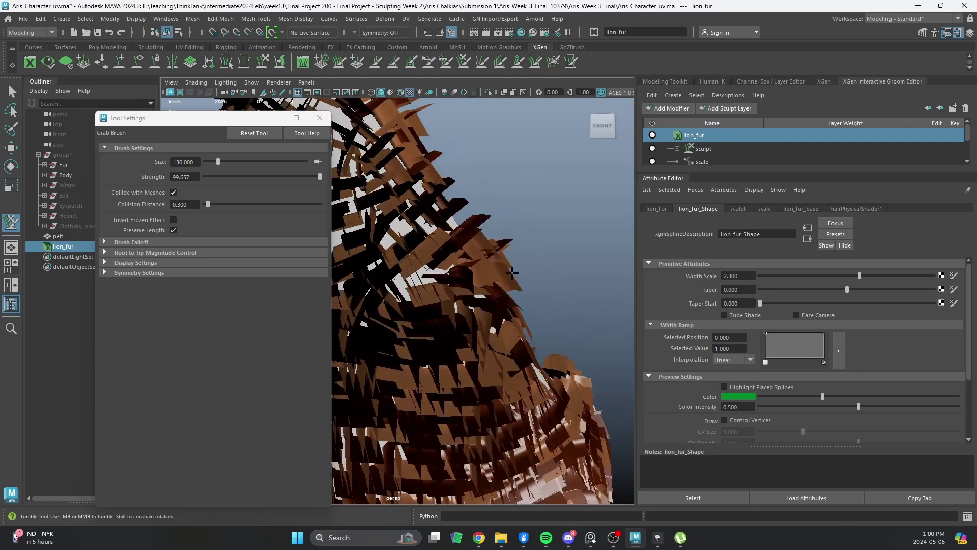
alt+drag(511, 274, 442, 279)
mouse_move(569, 331)
alt+mouse_down()
mouse_move(550, 320)
mouse_move(501, 374)
mouse_move(536, 359)
alt+mouse_up()
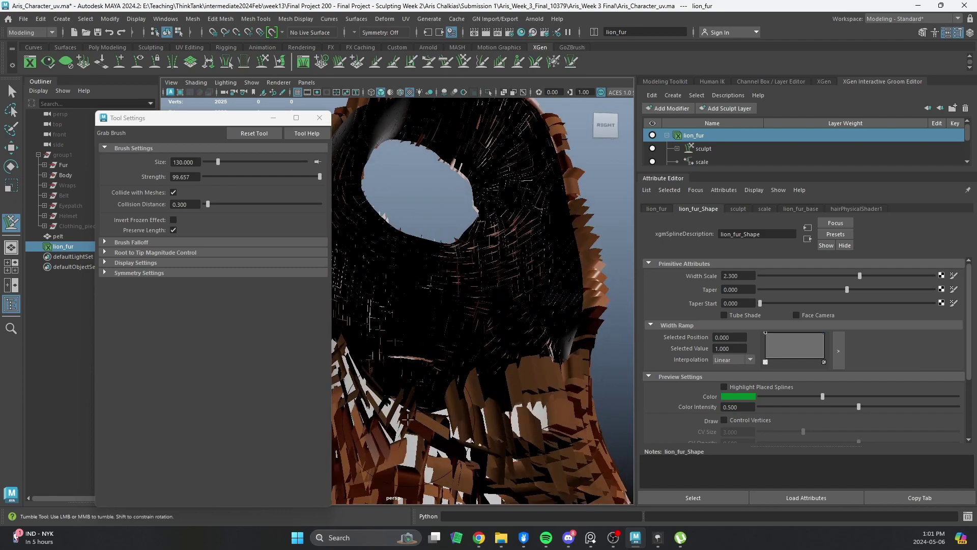
Comb the fur below the armhole and across the front of the pelt with the Grab brush.
alt+right_drag(433, 414, 376, 402)
alt+middle_drag(473, 417, 495, 222)
mouse_move(443, 306)
alt+mouse_down()
mouse_move(521, 352)
mouse_move(505, 383)
mouse_move(473, 389)
mouse_move(503, 388)
alt+mouse_up()
alt+drag(423, 395, 489, 397)
alt+right_drag(422, 382, 359, 366)
alt+drag(358, 366, 518, 352)
Use the Twist brush with Align to Surface on to turn the fur flat against the pelt's front and back.
click(430, 62)
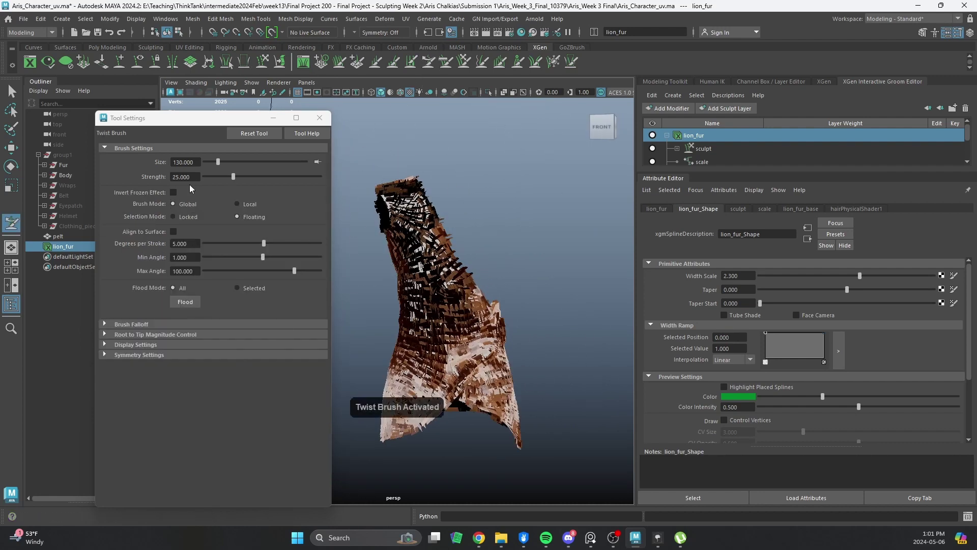
click(172, 232)
mouse_move(430, 301)
mouse_down()
mouse_move(408, 212)
mouse_move(388, 397)
mouse_up()
alt+drag(359, 182, 515, 322)
alt+drag(410, 297, 470, 245)
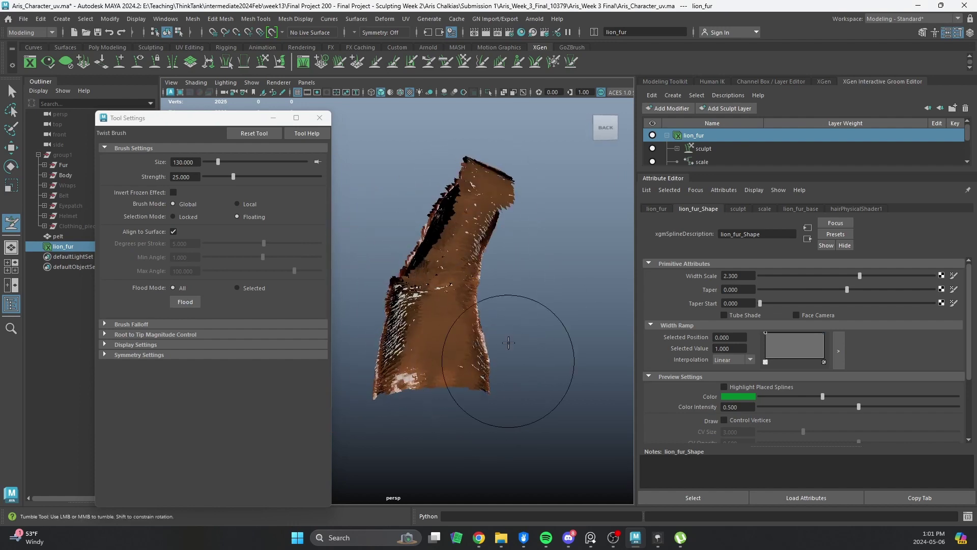
alt+drag(509, 299, 445, 390)
alt+drag(456, 341, 471, 274)
scroll(502, 333, up, 5)
mouse_move(504, 333)
alt+mouse_down()
mouse_move(501, 301)
mouse_move(474, 303)
alt+mouse_up()
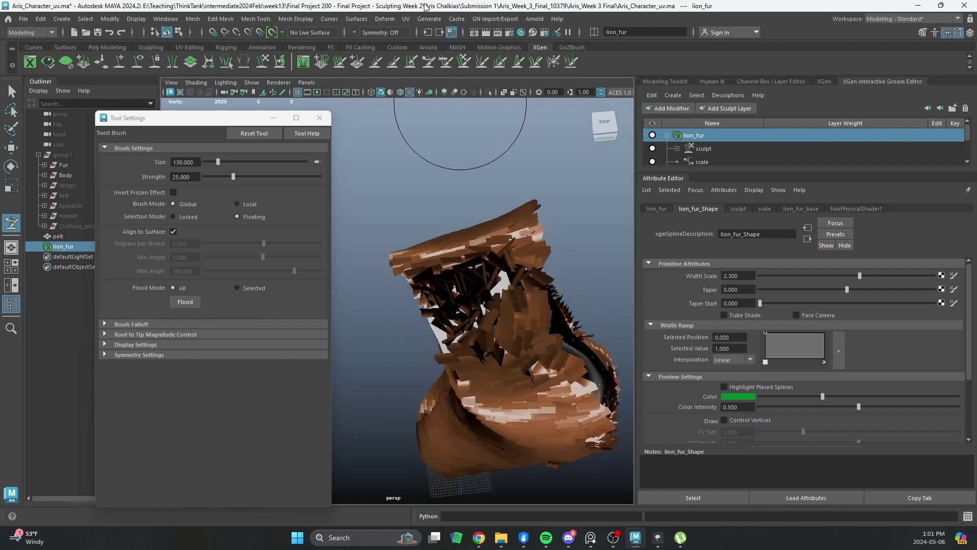
Comb the fur around the top of the shoulder with the Grab brush at size 110.
click(464, 60)
alt+middle_drag(498, 204, 505, 233)
alt+drag(452, 279, 406, 311)
mouse_move(419, 351)
alt+mouse_down()
mouse_move(556, 290)
mouse_move(371, 306)
mouse_move(402, 257)
mouse_move(375, 326)
alt+mouse_up()
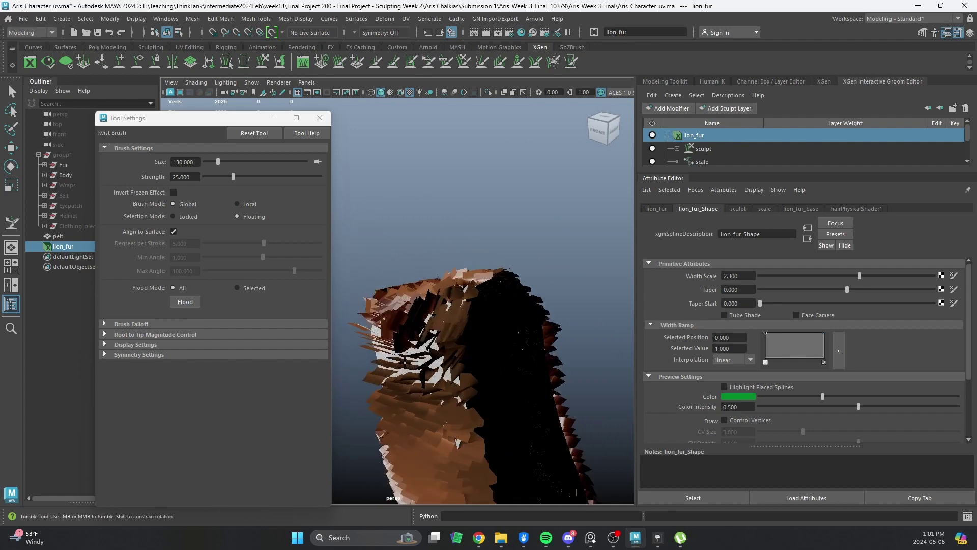
alt+drag(403, 362, 519, 376)
alt+drag(481, 329, 415, 336)
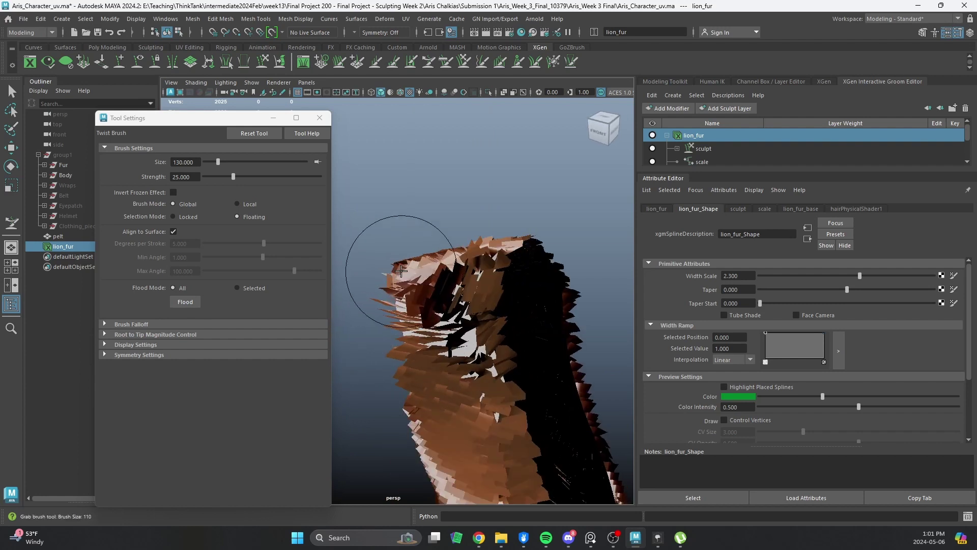
Align the shoulder and side fur to the pelt's surface with the Twist brush.
click(429, 63)
mouse_move(504, 376)
alt+mouse_down()
mouse_move(582, 376)
mouse_move(458, 347)
mouse_move(563, 306)
mouse_move(606, 225)
alt+mouse_up()
alt+middle_drag(435, 342, 590, 301)
alt+right_drag(591, 306, 670, 446)
alt+middle_drag(536, 377, 397, 375)
alt+right_drag(489, 377, 459, 387)
alt+drag(459, 387, 346, 384)
Align the fur on the pelt's lower side, back and below the armhole with the Twist brush at size 193.
click(464, 61)
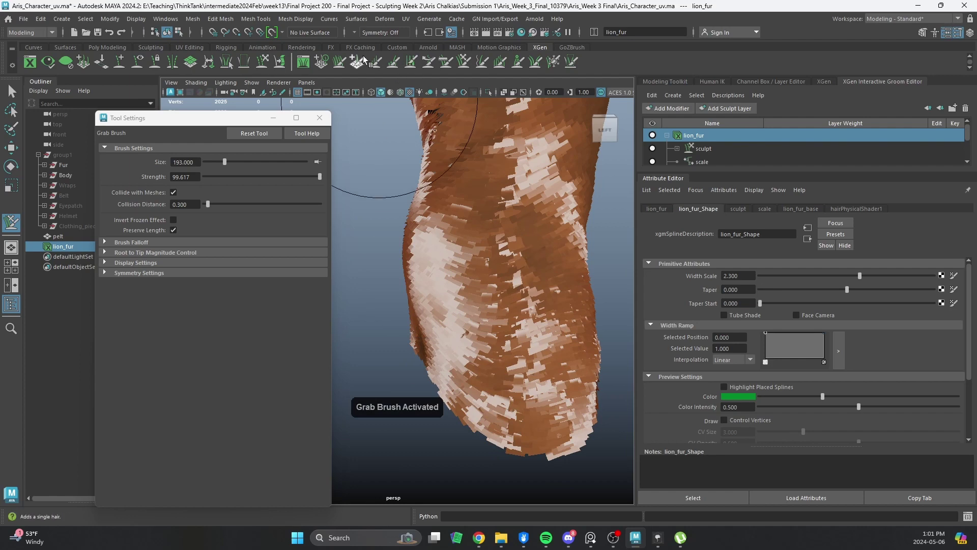
click(428, 62)
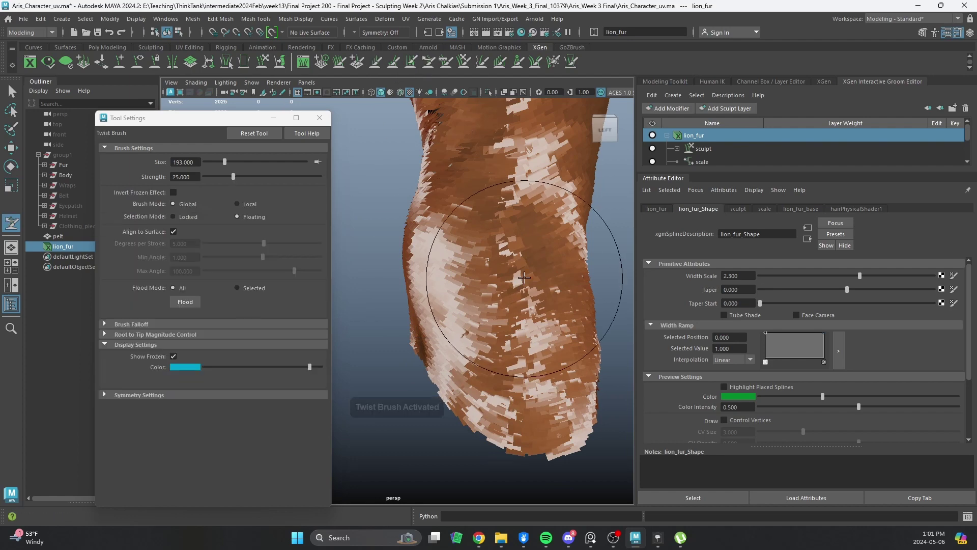
alt+drag(525, 338, 453, 290)
alt+middle_drag(453, 290, 570, 326)
alt+right_drag(570, 326, 522, 353)
alt+drag(521, 353, 606, 254)
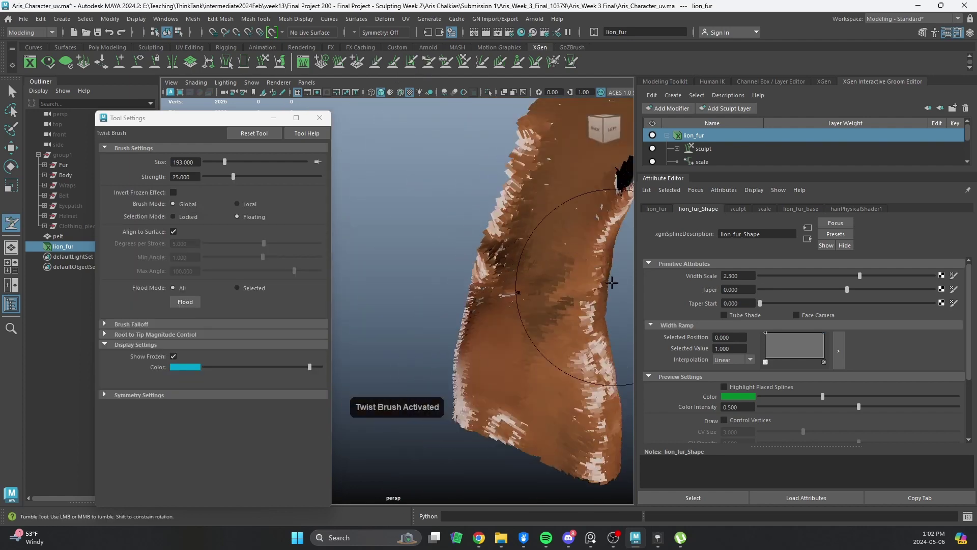
alt+drag(512, 236, 468, 306)
mouse_move(468, 306)
alt+right_down()
mouse_move(456, 349)
mouse_move(588, 369)
alt+right_up()
alt+middle_drag(589, 369, 517, 290)
alt+drag(517, 290, 578, 296)
alt+right_drag(443, 295, 429, 180)
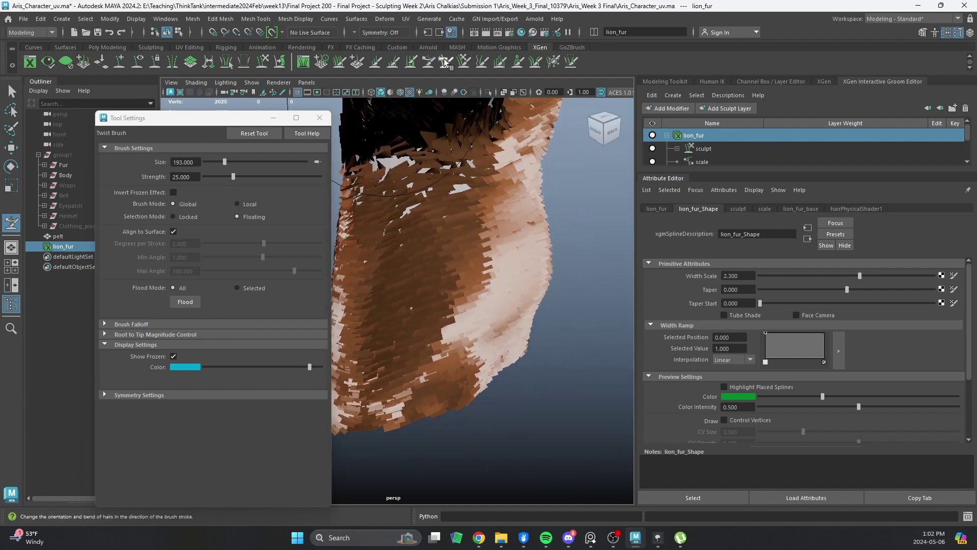
Comb the fur on the lower side of the pelt with the Grab brush at size 182.
click(463, 62)
alt+right_drag(475, 316, 429, 320)
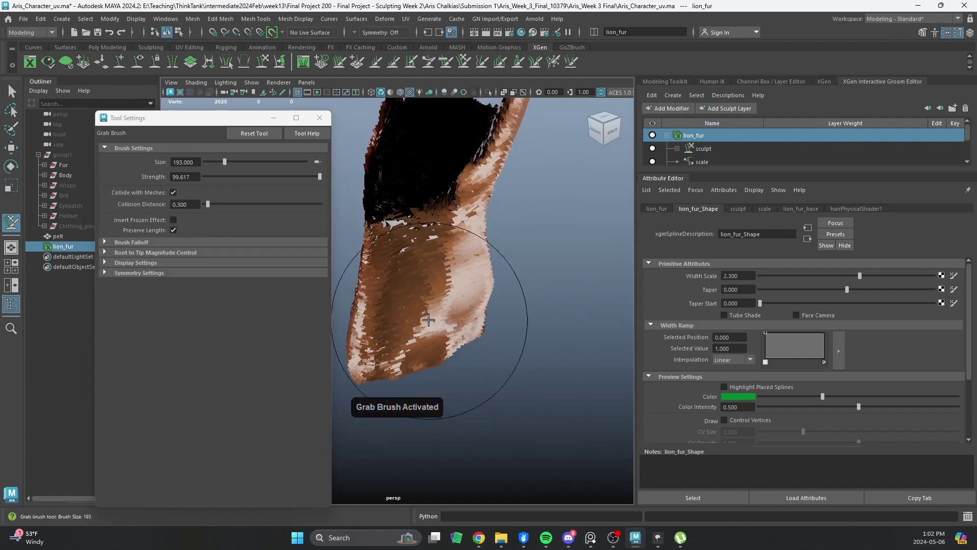
mouse_move(429, 321)
alt+mouse_down()
mouse_move(383, 333)
mouse_move(465, 329)
mouse_move(476, 321)
mouse_move(426, 296)
mouse_move(461, 303)
alt+mouse_up()
key(b)
key(b)
alt+drag(461, 302, 429, 294)
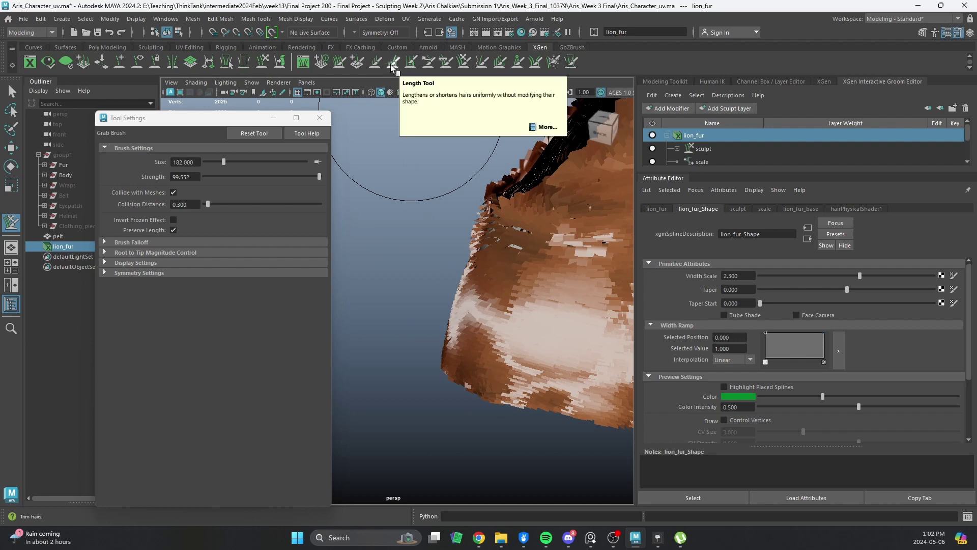
Reduce the Twist brush to size 140 and align the fur along the underside of the armhole.
click(428, 64)
mouse_move(462, 308)
alt+mouse_down()
mouse_move(563, 362)
mouse_move(458, 295)
alt+mouse_up()
alt+right_drag(458, 295, 520, 317)
alt+drag(489, 222, 471, 326)
alt+right_drag(470, 326, 539, 379)
alt+middle_drag(540, 379, 456, 390)
alt+drag(456, 390, 501, 257)
alt+middle_drag(501, 257, 473, 319)
alt+drag(473, 319, 485, 300)
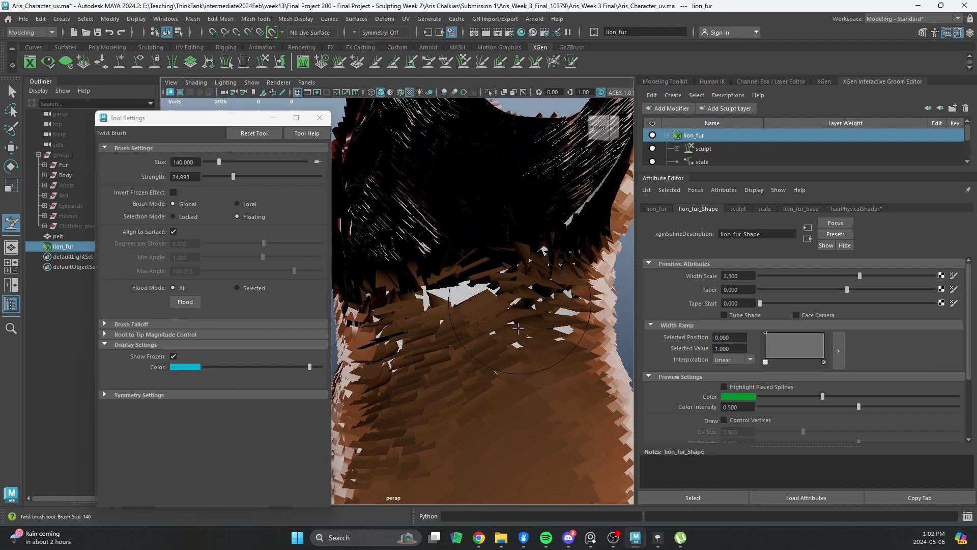
Comb the fur over the gaps beneath the armhole with the Grab brush at size 111.
key(ctrl+4)
mouse_move(516, 332)
alt+mouse_down()
mouse_move(506, 309)
mouse_move(499, 336)
mouse_move(507, 397)
mouse_move(489, 359)
mouse_move(501, 362)
mouse_move(474, 351)
mouse_move(370, 362)
mouse_move(443, 332)
alt+mouse_up()
alt+drag(396, 388, 411, 377)
alt+drag(565, 275, 490, 189)
alt+middle_drag(490, 190, 490, 134)
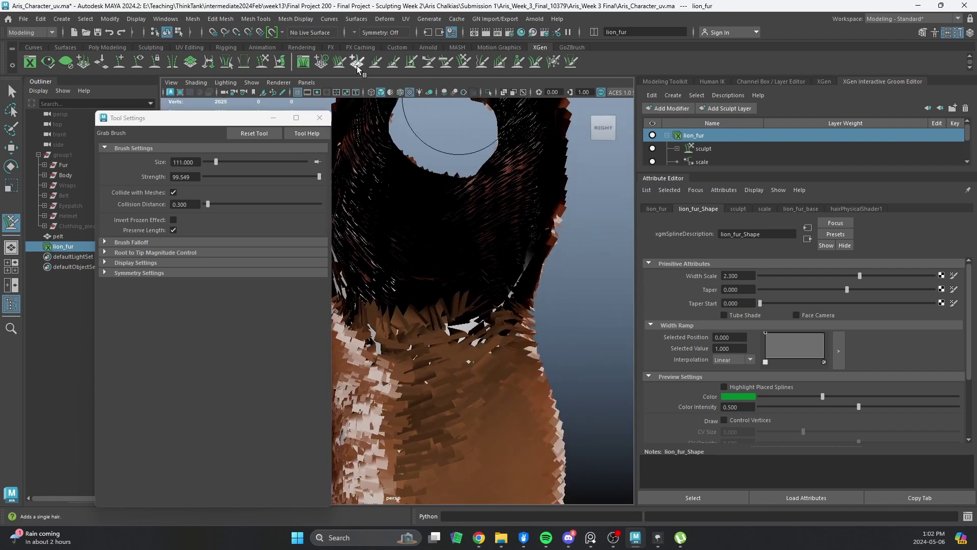
Align the fur around the gaps beneath the armhole with the Twist brush at size 128.
click(430, 61)
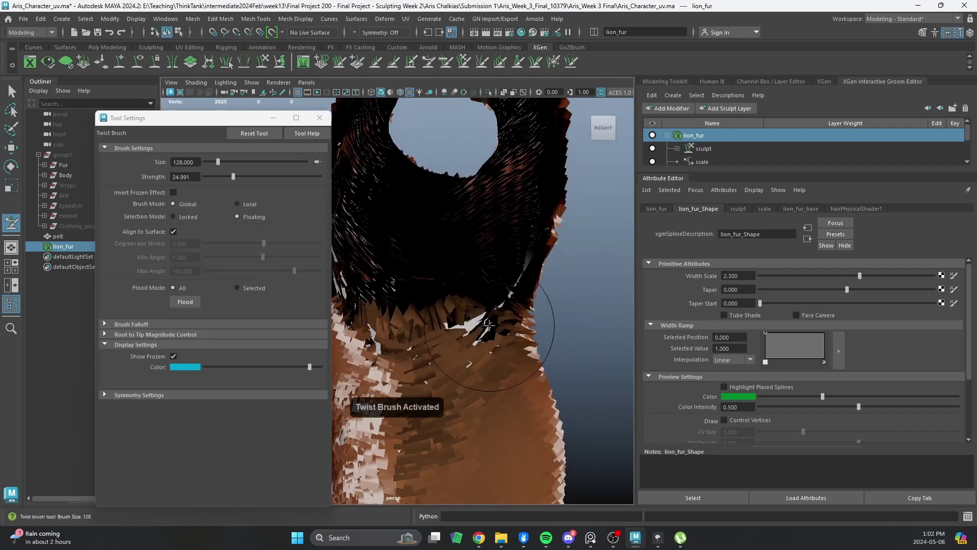
alt+drag(505, 321, 465, 334)
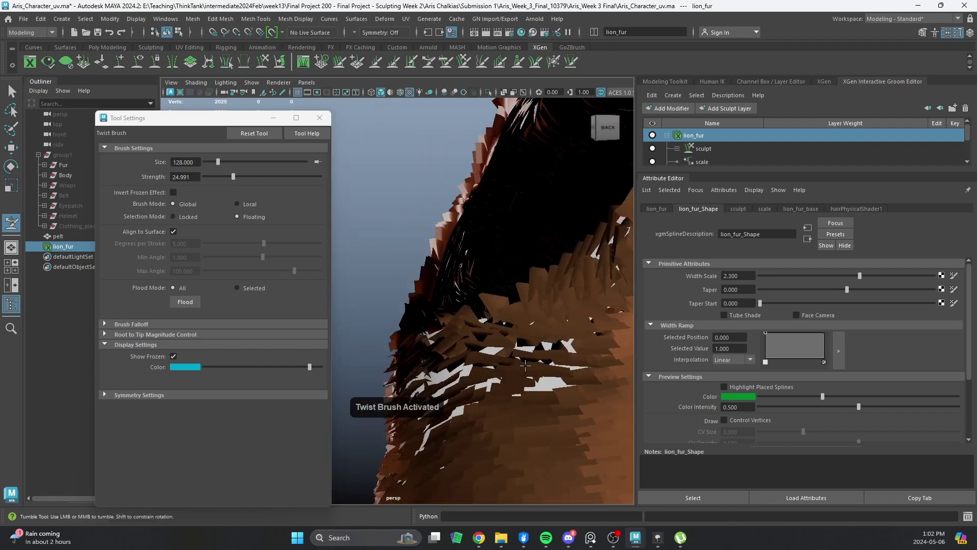
alt+drag(530, 363, 381, 76)
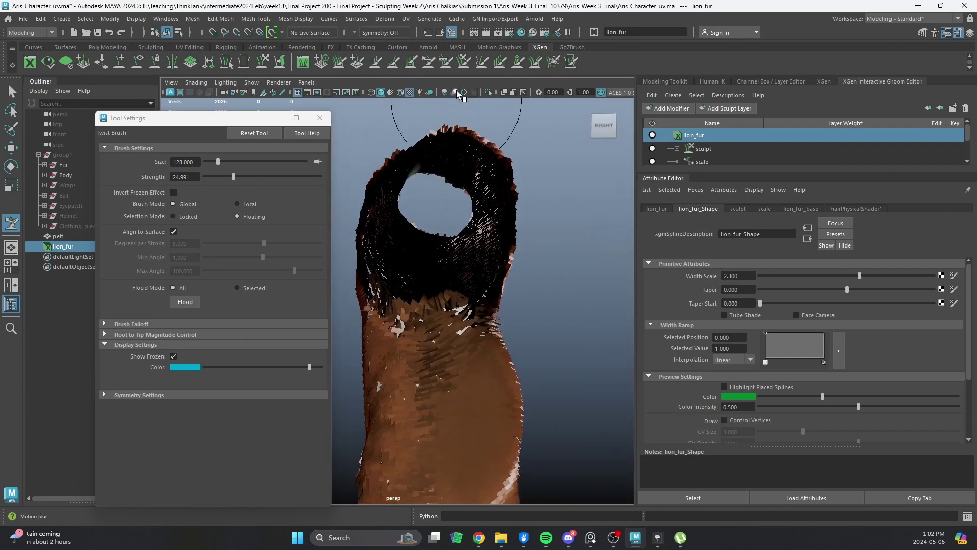
Smooth the fur below the armhole and down the pelt's side with the Smooth brush at size 219.
click(489, 61)
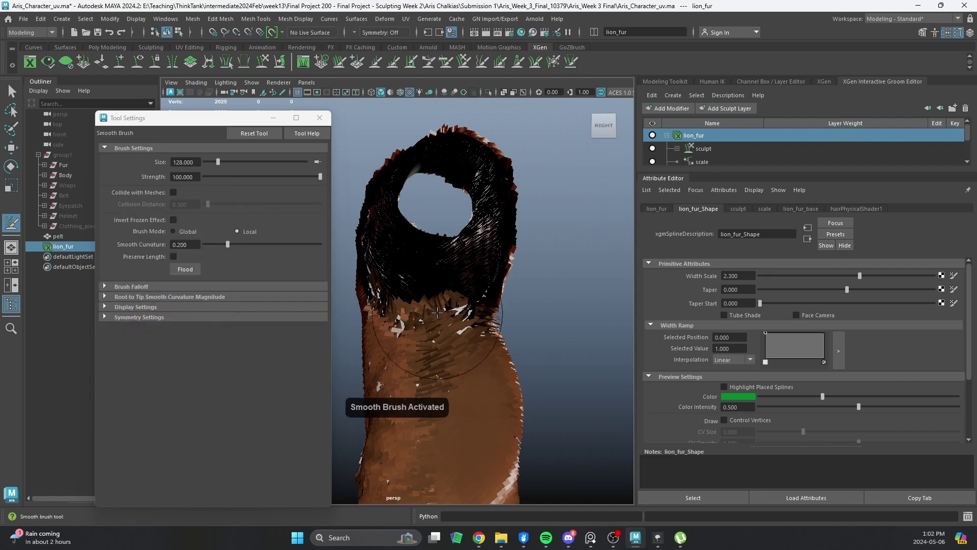
drag(444, 322, 483, 314)
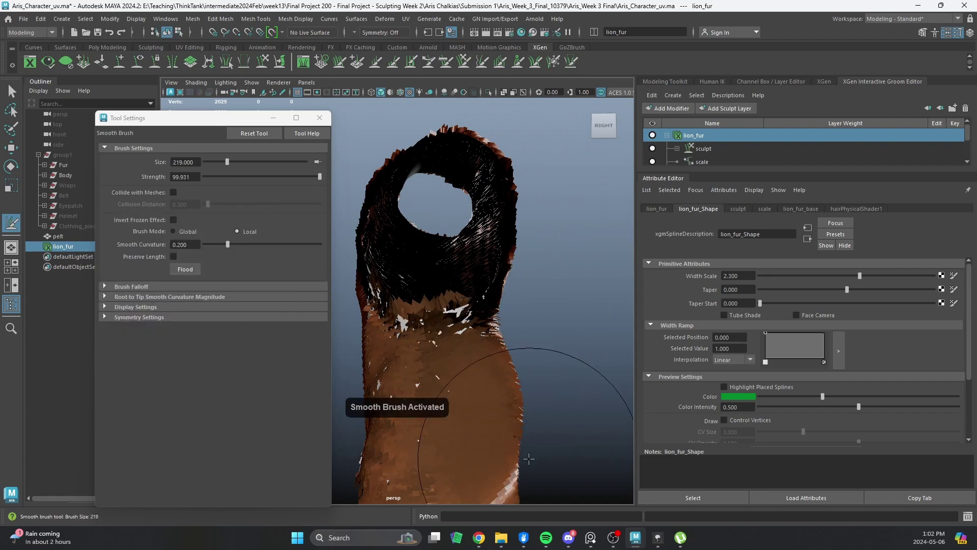
mouse_move(536, 451)
alt+mouse_down()
mouse_move(499, 280)
mouse_move(454, 318)
mouse_move(480, 359)
mouse_move(515, 385)
mouse_move(501, 423)
mouse_move(425, 290)
alt+mouse_up()
mouse_move(432, 376)
alt+mouse_down()
mouse_move(540, 389)
mouse_move(578, 407)
mouse_move(540, 379)
mouse_move(499, 310)
mouse_move(460, 309)
mouse_move(432, 361)
mouse_move(484, 330)
mouse_move(578, 340)
mouse_move(507, 312)
alt+mouse_up()
alt+middle_drag(553, 434, 441, 192)
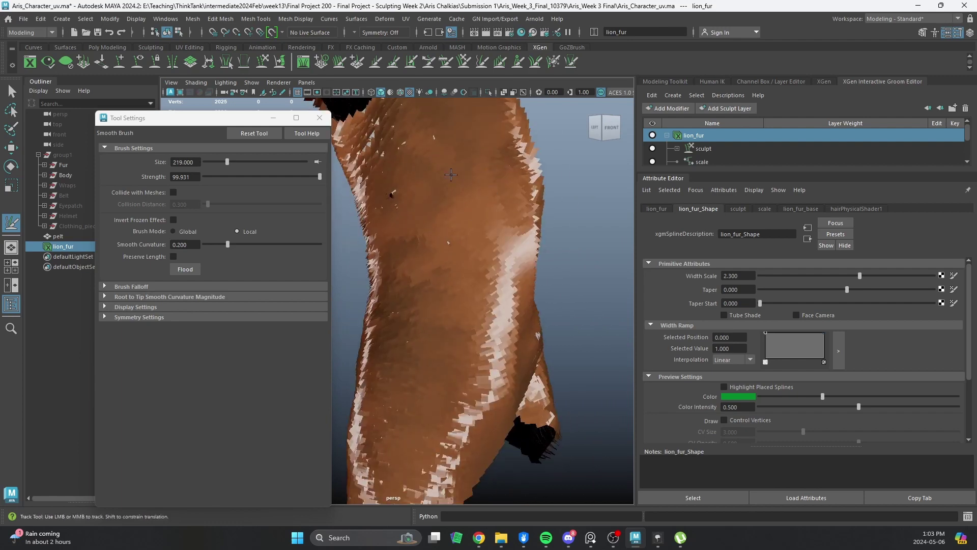
Smooth the fur across the pelt's flaps, shoulder and back, and close the brush's tool settings.
alt+right_drag(442, 192, 332, 265)
mouse_move(334, 261)
mouse_down()
mouse_move(423, 248)
mouse_move(415, 273)
mouse_move(514, 264)
mouse_move(410, 280)
mouse_move(394, 326)
mouse_up()
alt+middle_drag(433, 279, 532, 275)
alt+right_drag(532, 275, 590, 310)
alt+drag(590, 310, 555, 328)
alt+right_drag(555, 328, 491, 334)
alt+middle_drag(491, 333, 519, 352)
mouse_move(519, 352)
alt+mouse_down()
mouse_move(389, 347)
mouse_move(471, 303)
mouse_move(460, 224)
mouse_move(366, 246)
alt+mouse_up()
mouse_move(482, 348)
alt+right_down()
mouse_move(475, 315)
mouse_move(539, 298)
mouse_move(487, 215)
alt+right_up()
alt+drag(487, 216, 430, 272)
click(319, 118)
scroll(513, 349, up, 3)
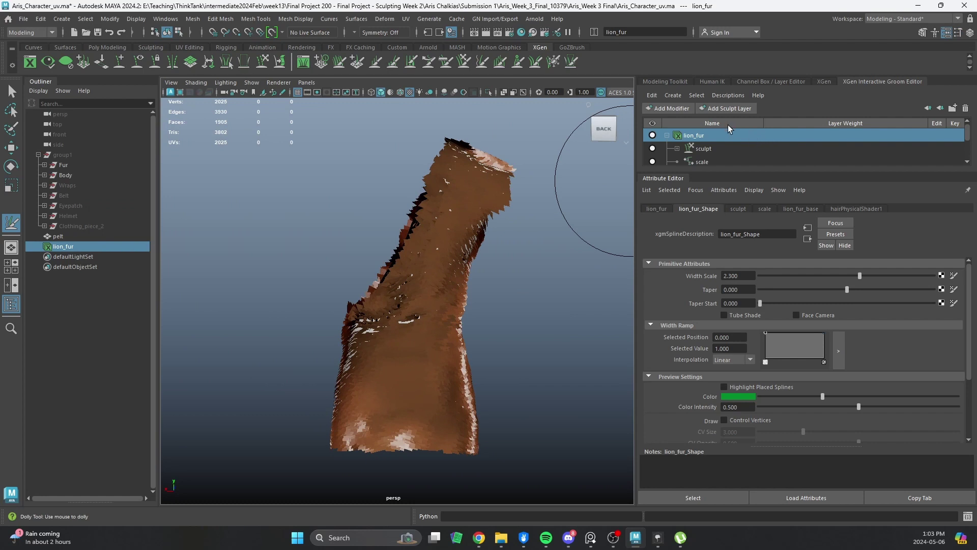
Add a Noise modifier to lion_fur and set its magnitude to 0.294.
click(667, 106)
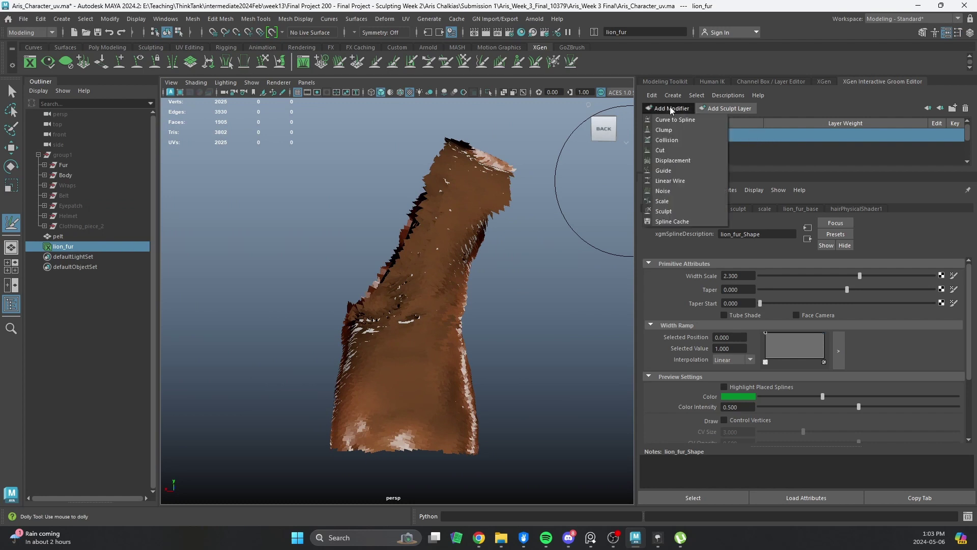
click(673, 188)
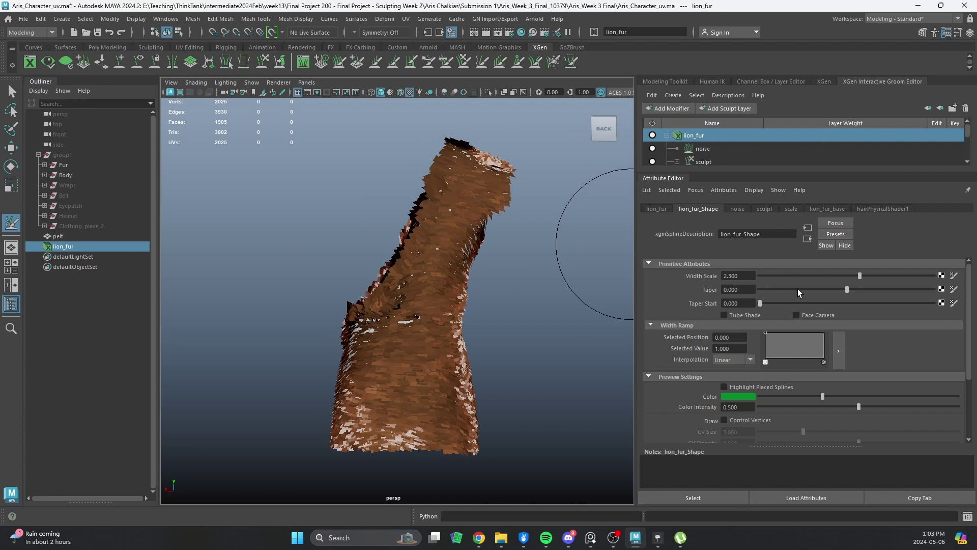
click(710, 148)
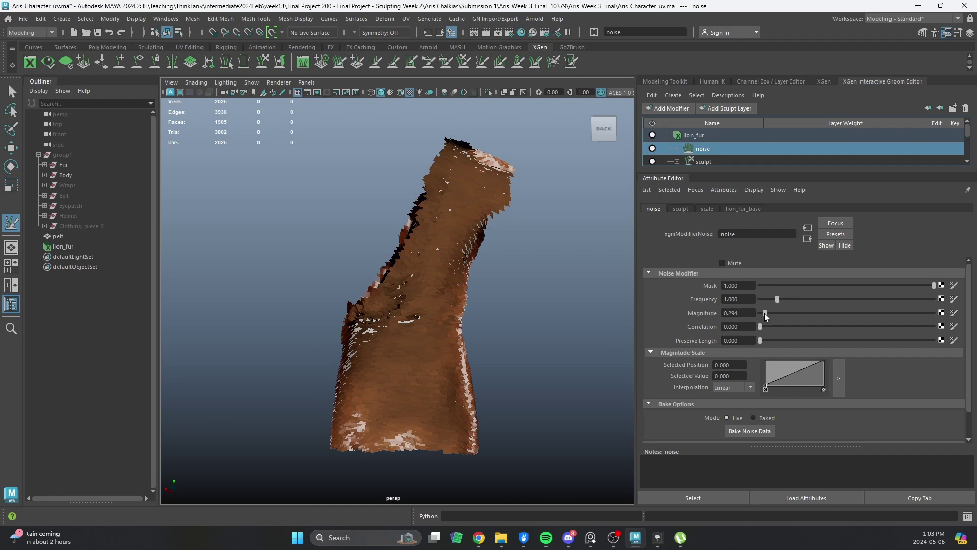
drag(764, 313, 766, 314)
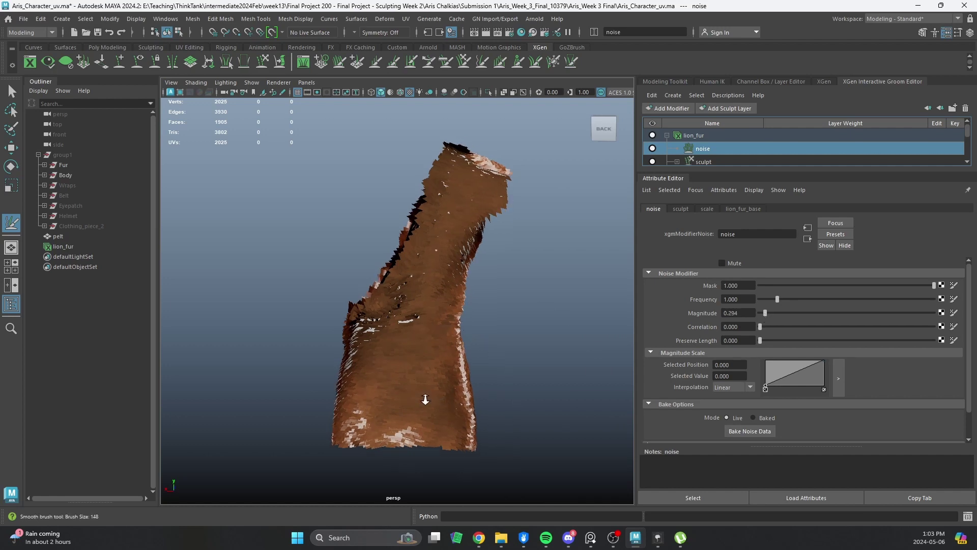
Examine the fur's noise variation across the front flaps and up to the shoulder.
alt+right_drag(420, 398, 377, 400)
alt+drag(377, 400, 572, 384)
alt+right_drag(364, 340, 475, 284)
alt+drag(476, 283, 488, 285)
alt+right_drag(488, 285, 369, 299)
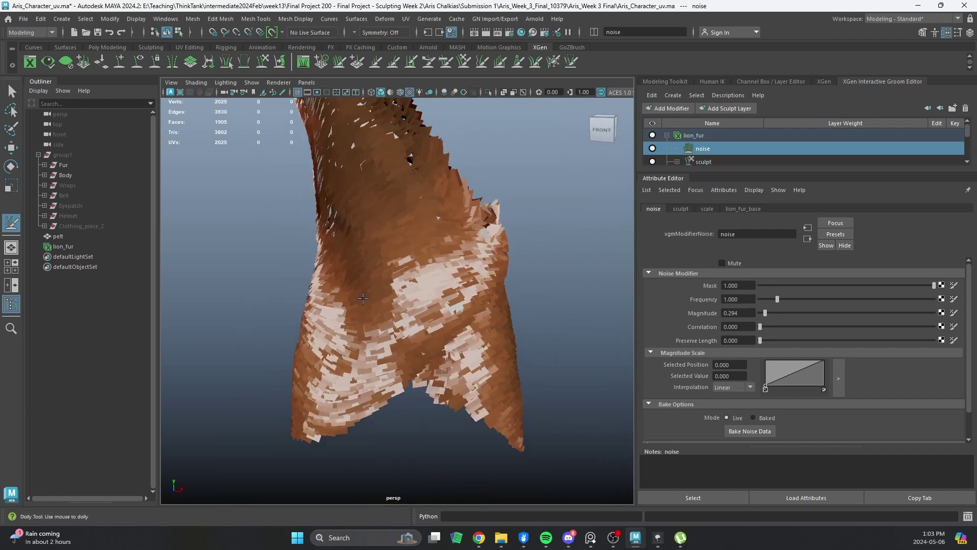
alt+drag(368, 299, 352, 258)
alt+middle_drag(352, 257, 420, 365)
alt+right_drag(420, 365, 514, 335)
alt+drag(297, 309, 301, 320)
alt+middle_drag(301, 321, 285, 270)
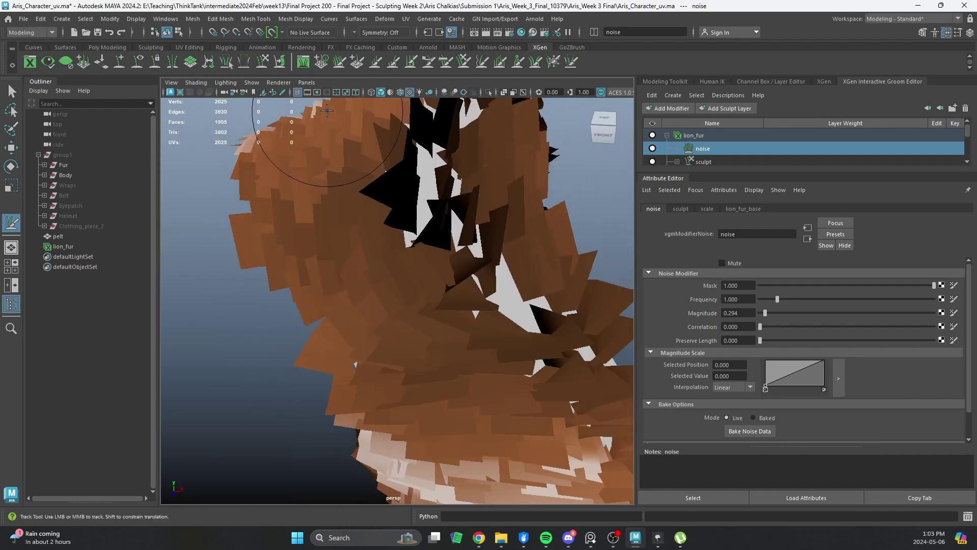
Set the Length brush's strength to 4.889 and scale the fur length along the pelt's shoulder edge.
click(375, 63)
click(958, 33)
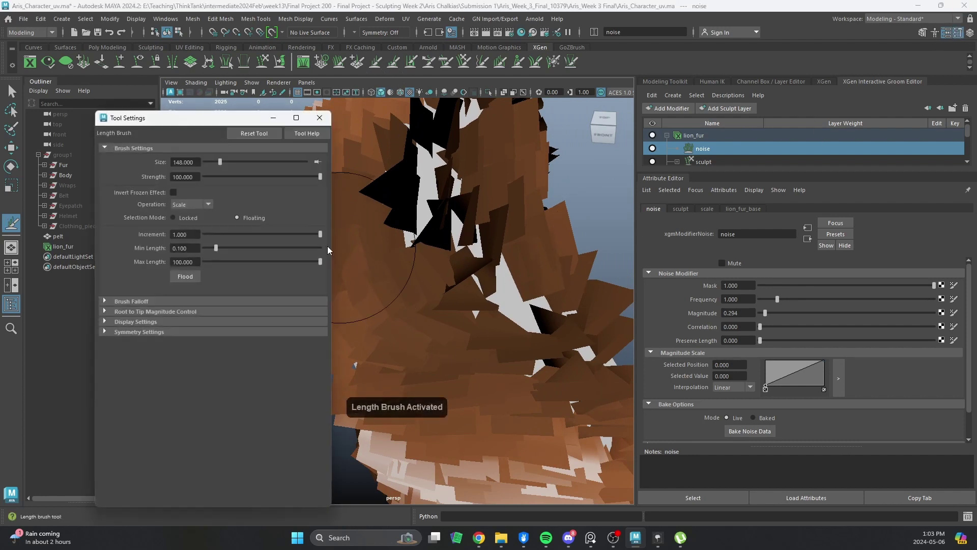
alt+middle_drag(415, 363, 575, 338)
alt+drag(386, 175, 360, 247)
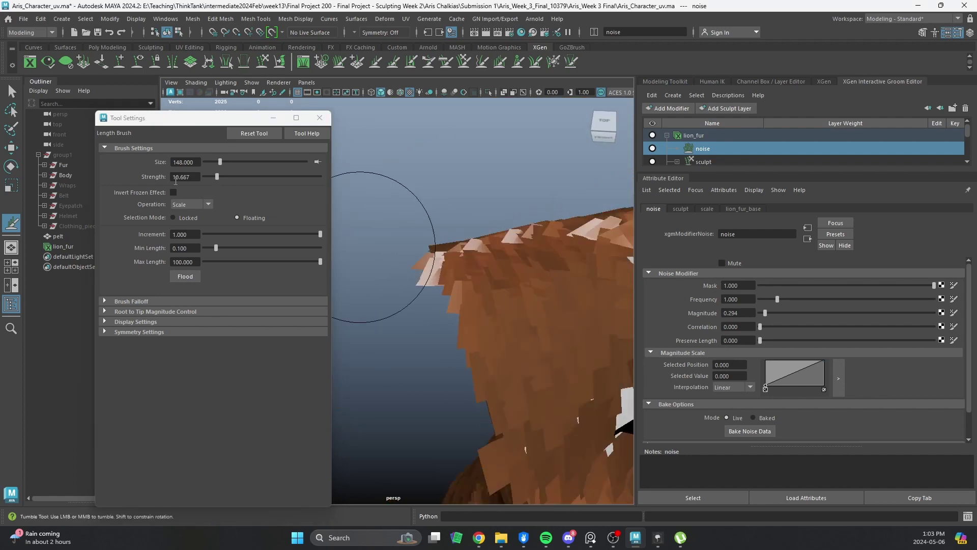
drag(214, 177, 211, 178)
alt+middle_drag(489, 397, 481, 355)
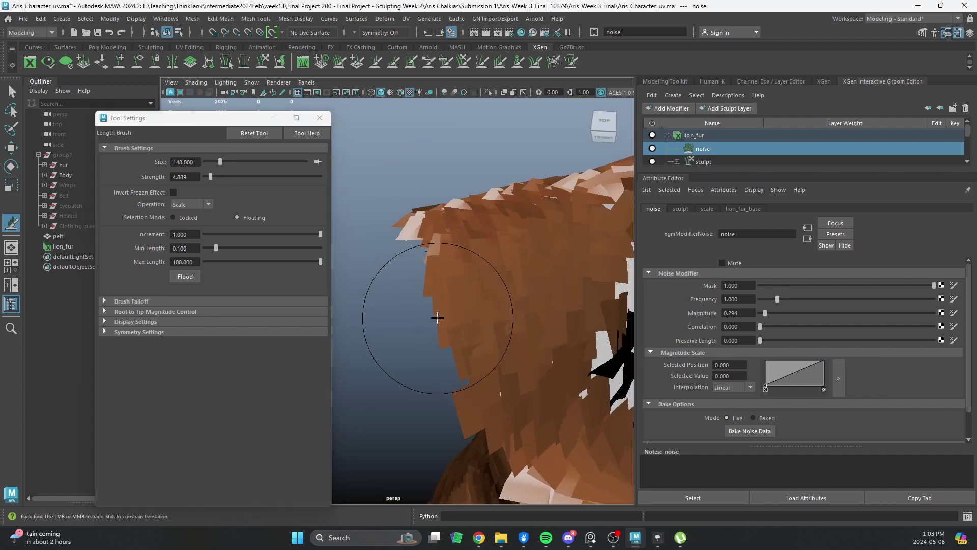
alt+drag(487, 333, 476, 304)
Scale the fur length with the Length brush down the pelt's side to the lower hem.
mouse_move(507, 429)
alt+mouse_down()
mouse_move(498, 400)
mouse_move(397, 320)
mouse_move(475, 369)
mouse_move(468, 304)
mouse_move(415, 408)
mouse_move(490, 277)
mouse_move(443, 337)
mouse_move(461, 388)
mouse_move(425, 250)
mouse_move(424, 158)
mouse_move(447, 295)
mouse_move(441, 301)
mouse_move(436, 292)
alt+mouse_up()
alt+right_drag(515, 416, 485, 425)
alt+middle_drag(485, 425, 493, 135)
alt+right_drag(493, 305, 559, 331)
alt+drag(559, 332, 477, 333)
alt+drag(506, 374, 471, 397)
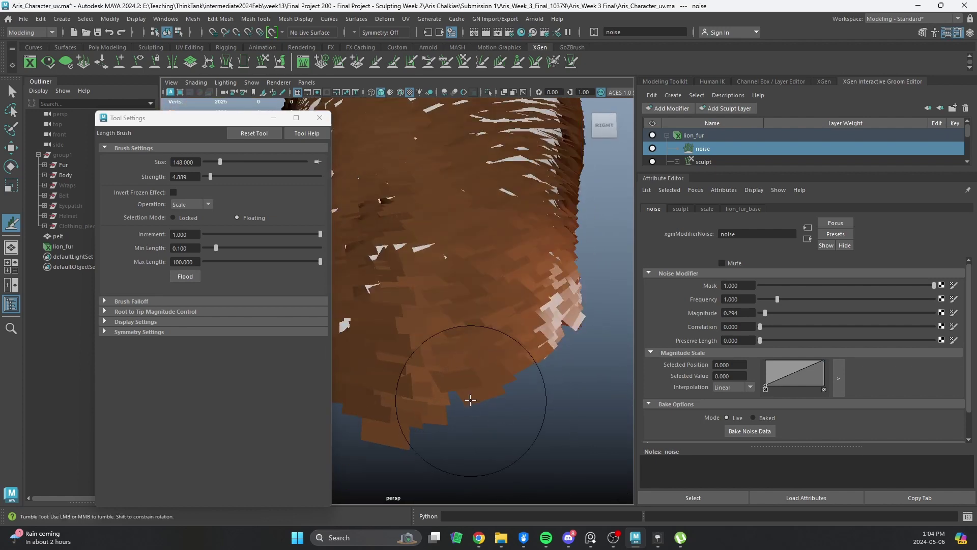
Set the Length brush's size to 77 and scale the fur length along the pelt's lower hem.
alt+right_drag(471, 397, 514, 371)
mouse_move(551, 368)
alt+mouse_down()
mouse_move(489, 350)
mouse_move(560, 367)
mouse_move(497, 328)
mouse_move(459, 319)
alt+mouse_up()
alt+drag(425, 358, 458, 390)
alt+drag(321, 419, 395, 408)
alt+middle_drag(395, 408, 469, 388)
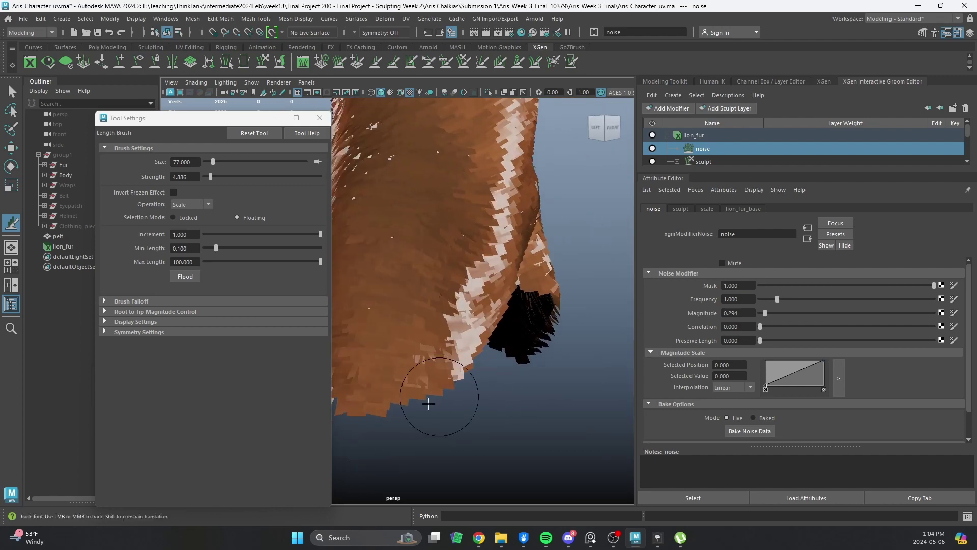
alt+drag(555, 344, 422, 394)
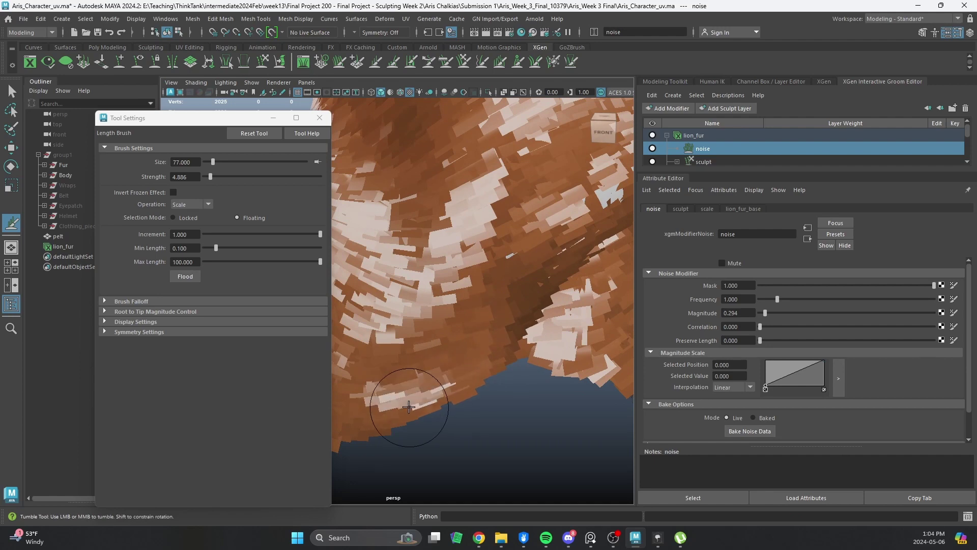
Pull the fur along the front flap's lower edge and tip outward with the Grab brush at size 88.
alt+right_drag(567, 425, 506, 421)
mouse_move(506, 421)
alt+mouse_down()
mouse_move(445, 403)
mouse_move(426, 365)
alt+mouse_up()
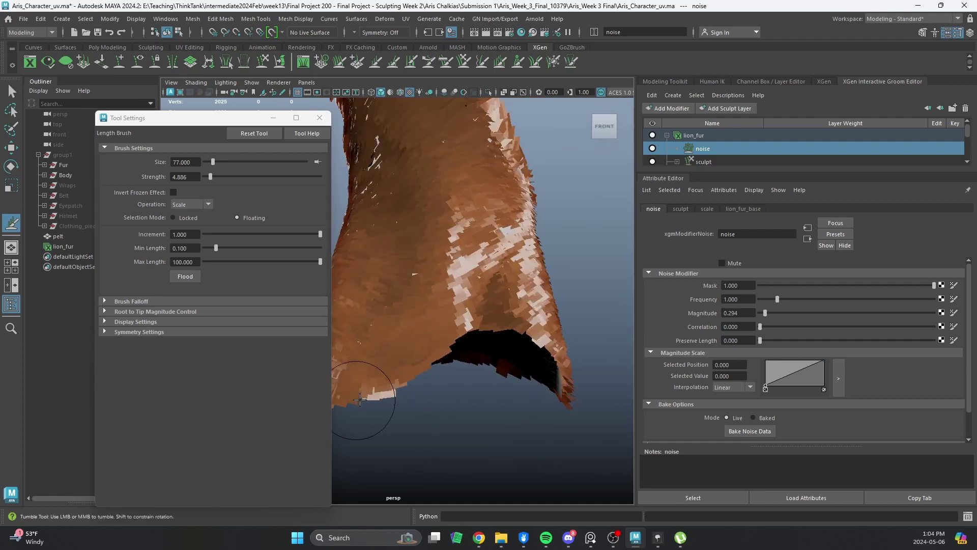
alt+drag(372, 398, 566, 384)
alt+drag(439, 386, 426, 447)
alt+middle_drag(426, 448, 484, 350)
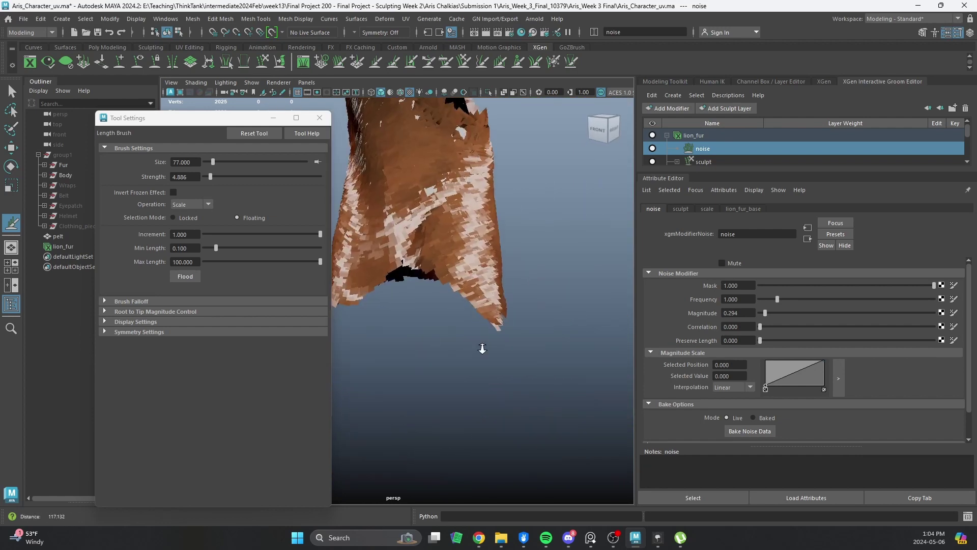
alt+right_drag(485, 350, 508, 433)
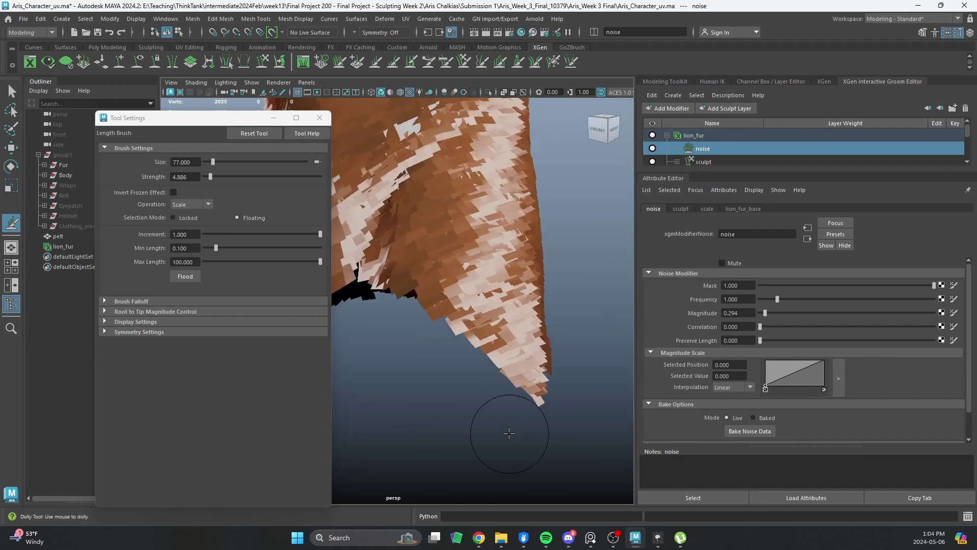
click(464, 62)
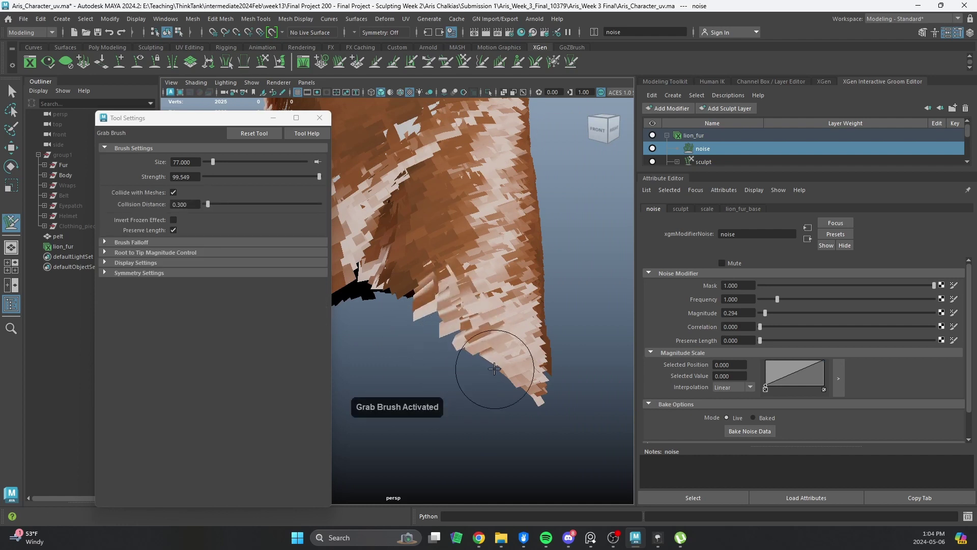
key(b)
drag(482, 371, 471, 368)
drag(531, 385, 528, 399)
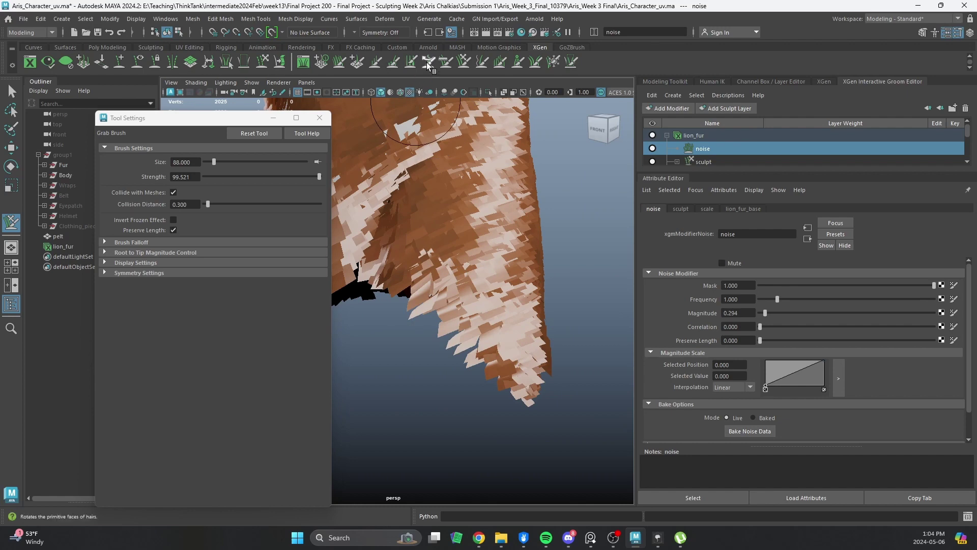
Rotate the fur faces along the front flap's lower edge with the Twist brush at size 174.
key(t)
alt+drag(529, 388, 486, 385)
key(b)
drag(477, 339, 520, 338)
drag(487, 204, 511, 321)
alt+drag(488, 444, 430, 420)
alt+middle_drag(455, 426, 427, 368)
click(484, 63)
mouse_move(401, 311)
mouse_down()
mouse_move(452, 374)
mouse_move(458, 356)
mouse_move(433, 319)
mouse_move(466, 309)
mouse_up()
click(428, 63)
alt+right_drag(466, 309, 521, 302)
alt+middle_drag(521, 303, 482, 285)
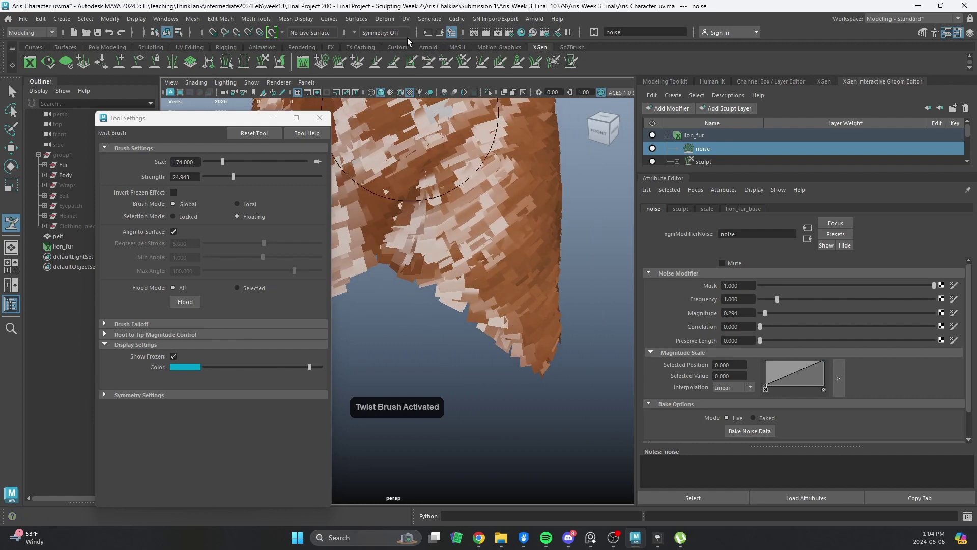
Scale the fur length around the front flap with the Length brush at size 95, and close the tool settings.
click(377, 63)
key(b)
mouse_move(496, 288)
mouse_down()
mouse_move(464, 289)
mouse_move(468, 325)
mouse_up()
alt+right_drag(467, 327, 435, 292)
mouse_move(435, 292)
alt+mouse_down()
mouse_move(446, 316)
mouse_move(438, 286)
mouse_move(443, 292)
alt+mouse_up()
alt+right_drag(444, 292, 421, 286)
alt+drag(422, 286, 432, 305)
mouse_move(433, 306)
alt+right_down()
mouse_move(554, 377)
mouse_move(570, 366)
alt+right_up()
key(b)
drag(537, 270, 509, 255)
alt+right_drag(577, 319, 469, 304)
alt+drag(469, 304, 469, 342)
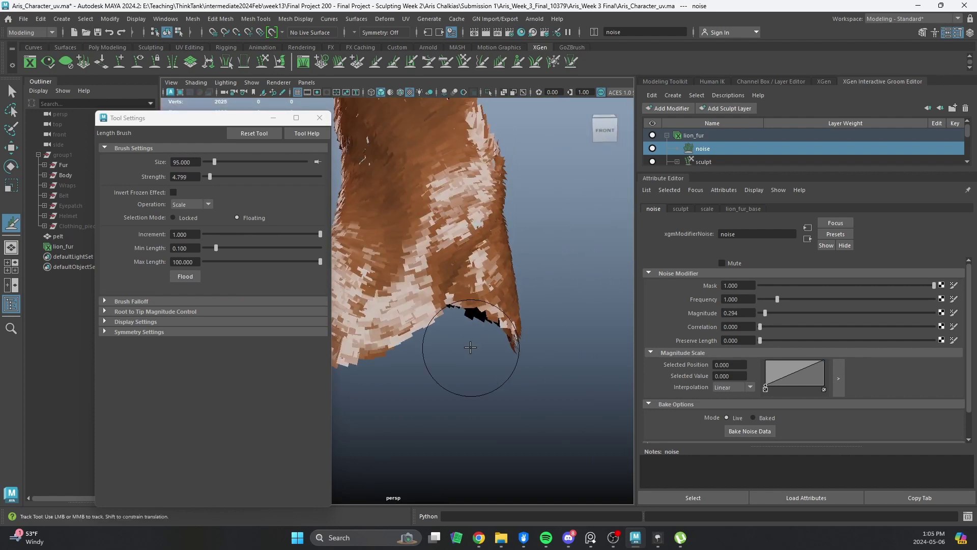
key(q)
alt+right_drag(506, 330, 470, 303)
click(316, 118)
Convert the lion_fur groom to polygons with Combine Mesh on, Use Width Ramp off and UVs placed in a 2x2 tile layout.
alt+drag(387, 229, 473, 250)
click(63, 246)
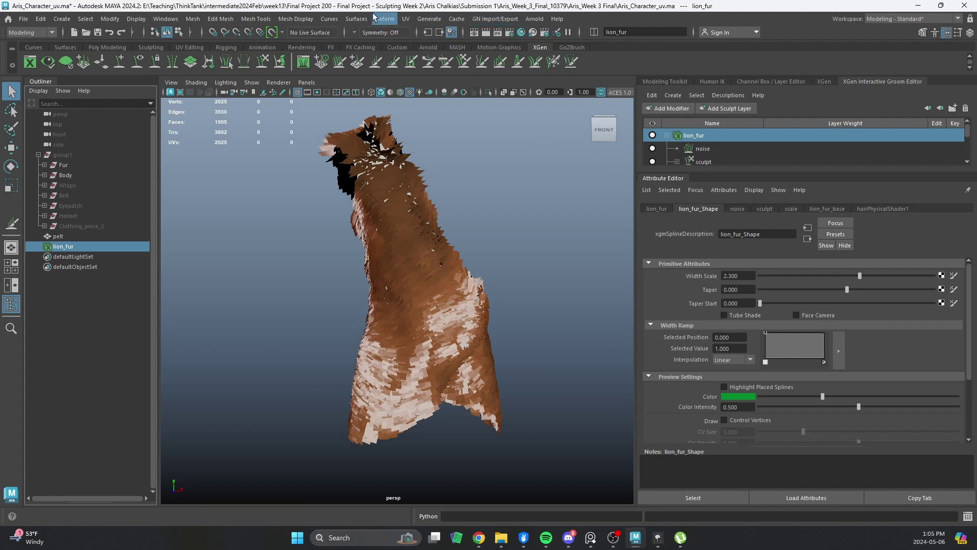
click(429, 19)
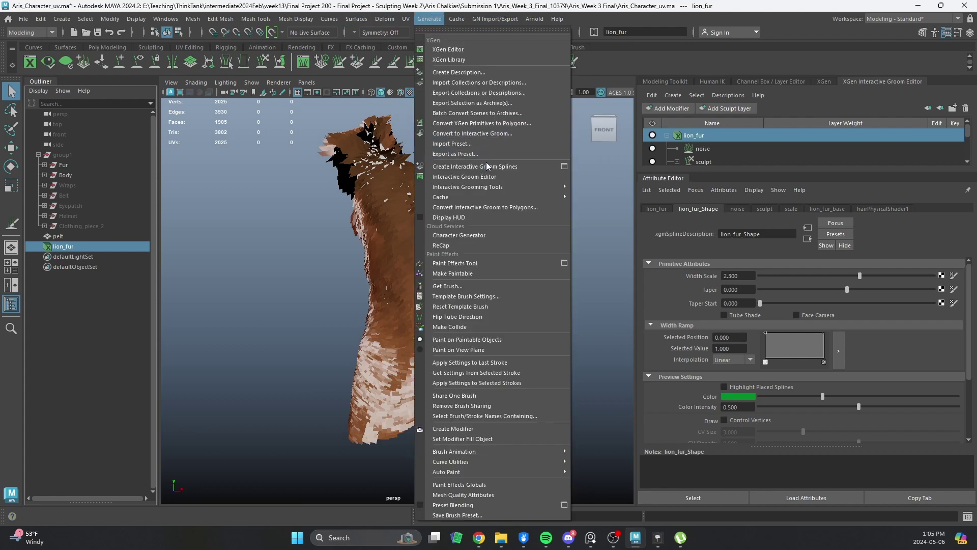
click(524, 208)
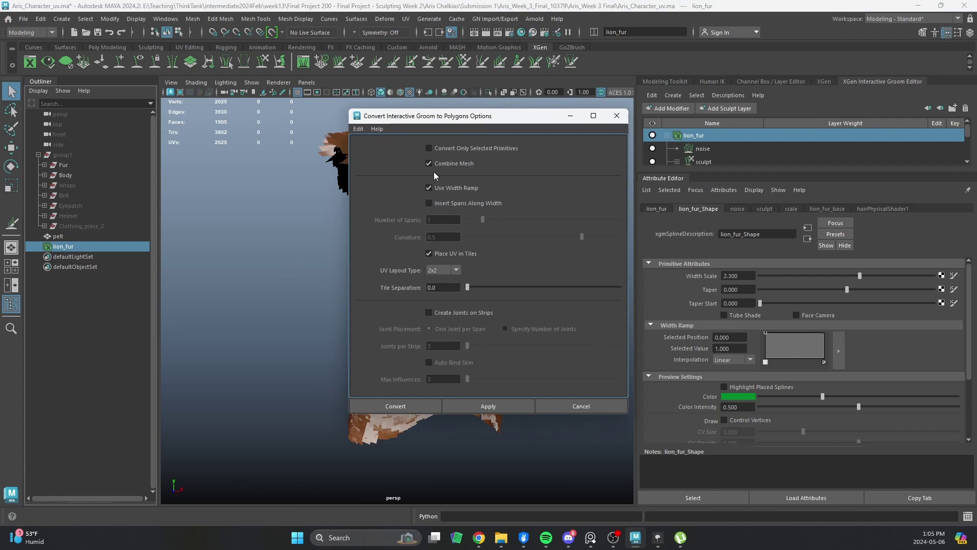
click(432, 188)
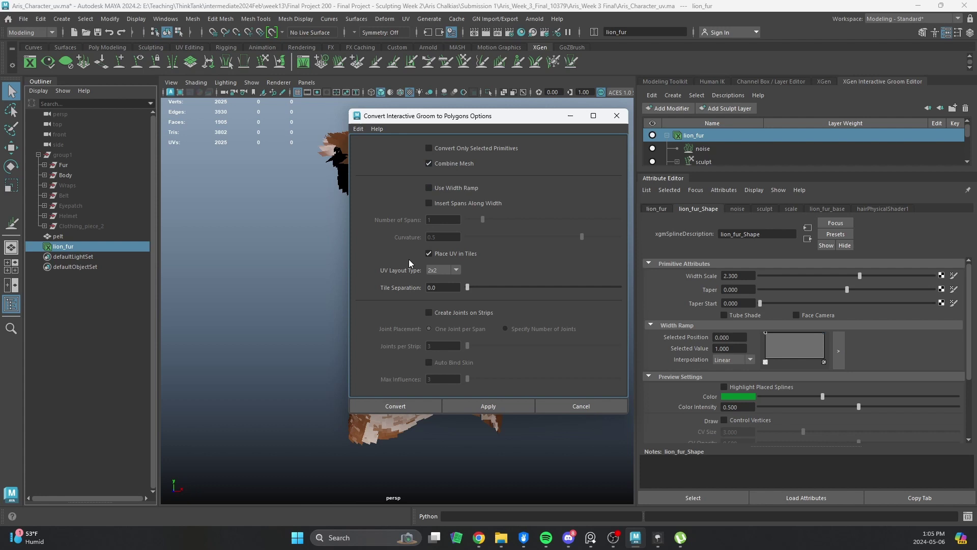
click(452, 272)
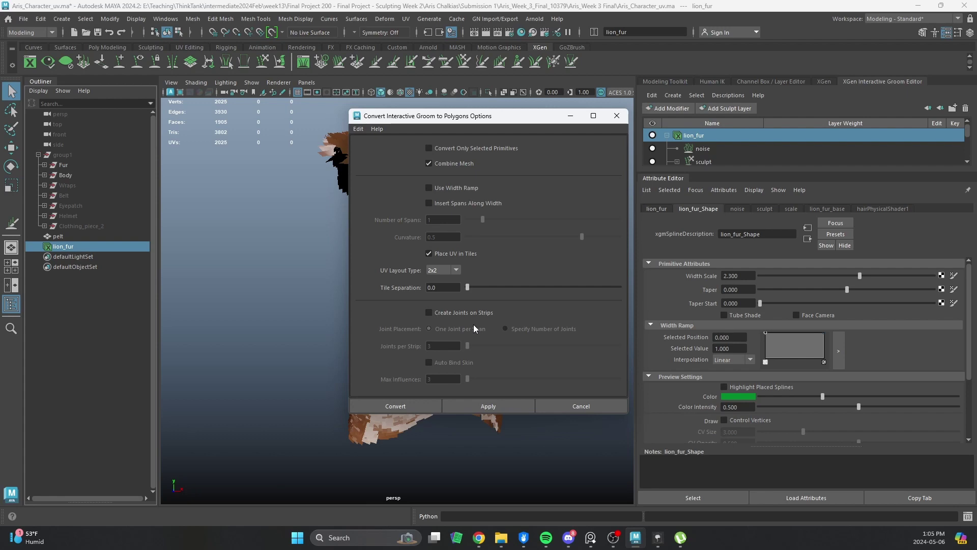
click(482, 408)
click(618, 116)
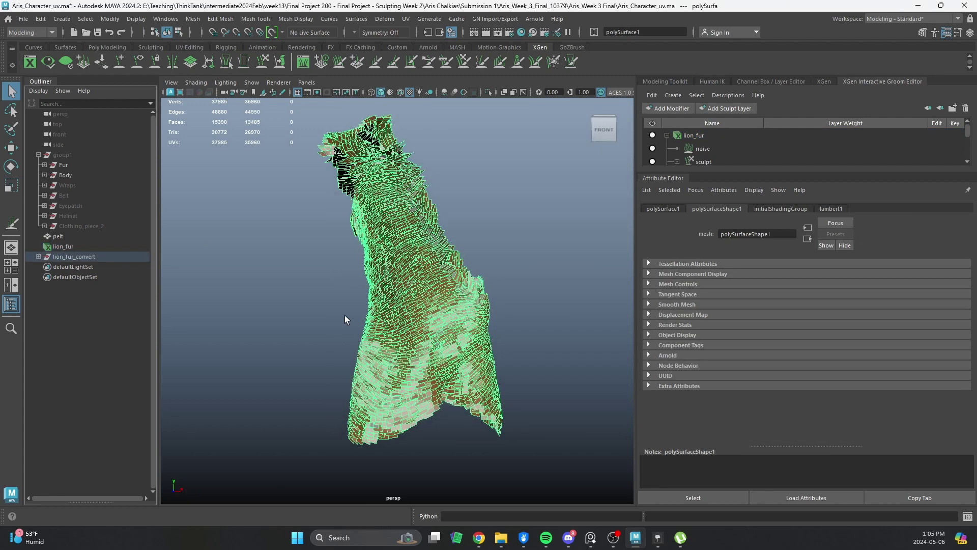
Hide the lion_fur groom and unparent the converted mesh from the lion_fur_convert group.
click(80, 244)
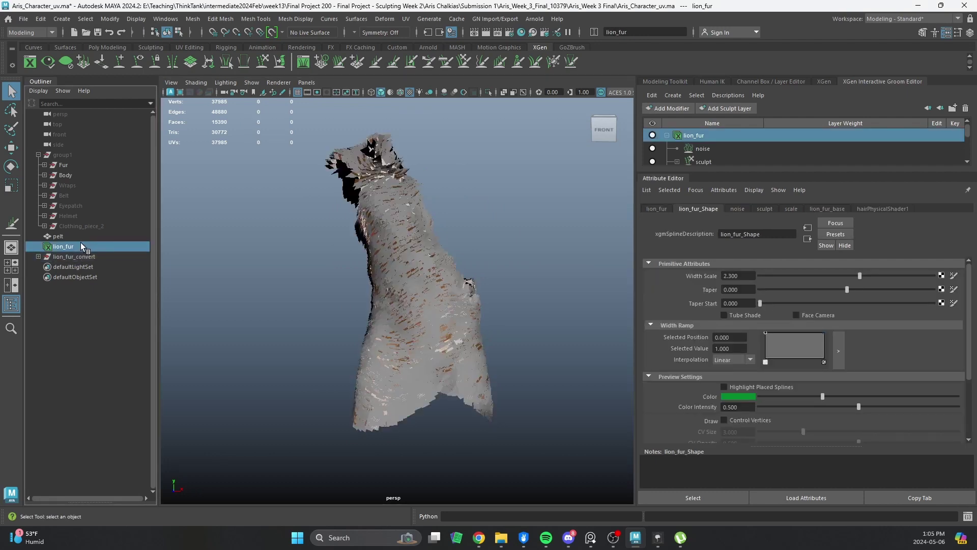
key(ctrl+h)
click(82, 257)
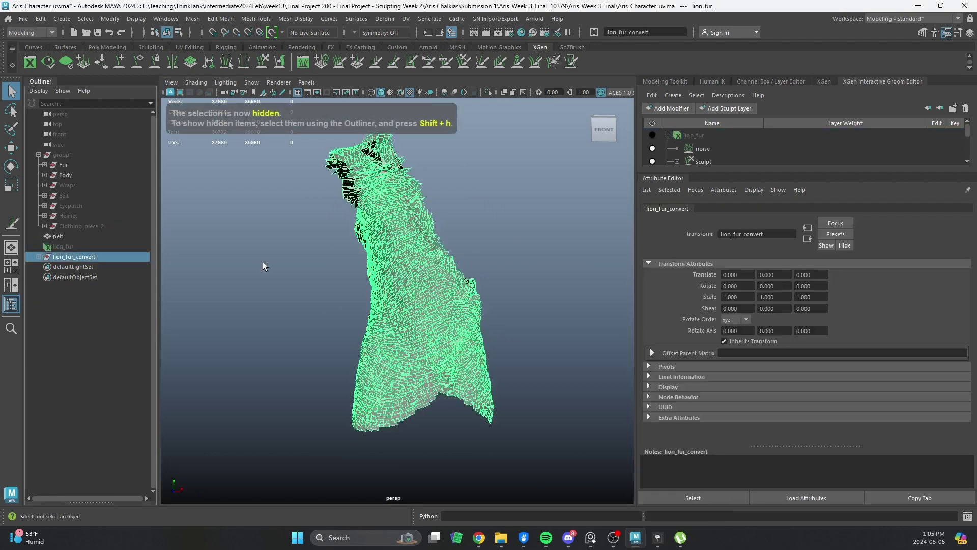
click(38, 256)
click(72, 267)
scroll(488, 337, up, 3)
alt+drag(488, 337, 477, 339)
key(shift+p)
Delete the empty lion_fur_convert group and rename the converted mesh fur_cards.
click(84, 256)
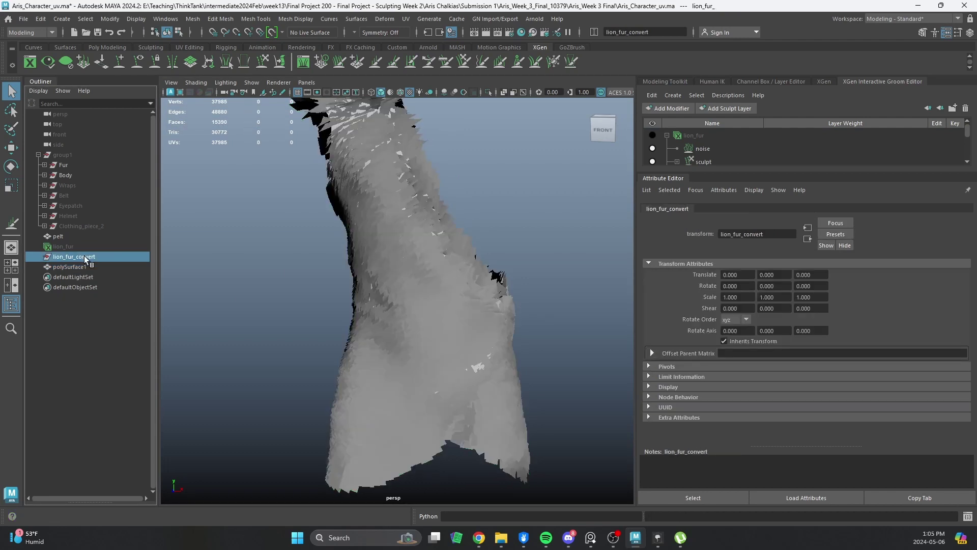
key(Delete)
double_click(62, 258)
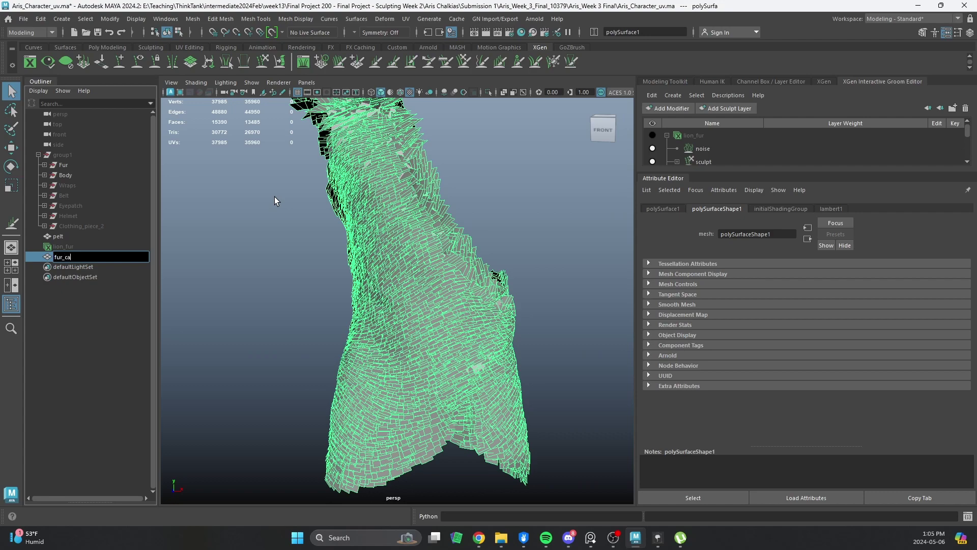
text(s)
key(Return)
Assign a new Lambert material to the fur_cards mesh.
scroll(349, 282, down, 5)
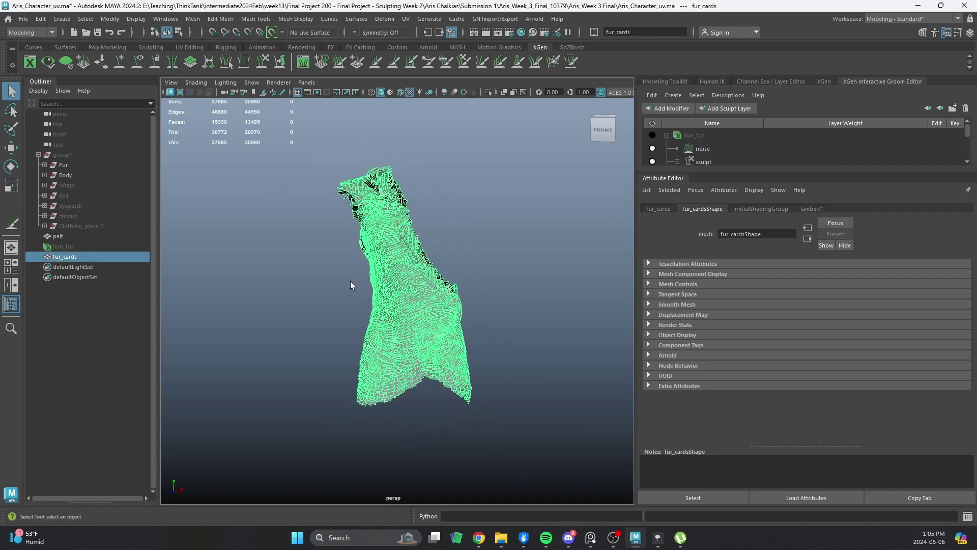
alt+drag(350, 282, 387, 340)
right_drag(403, 234, 419, 496)
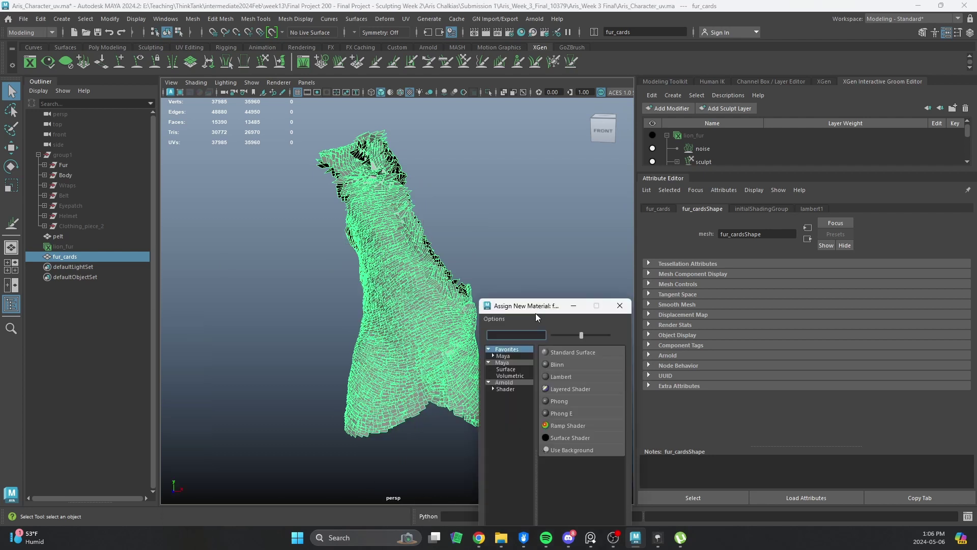
drag(545, 416, 547, 169)
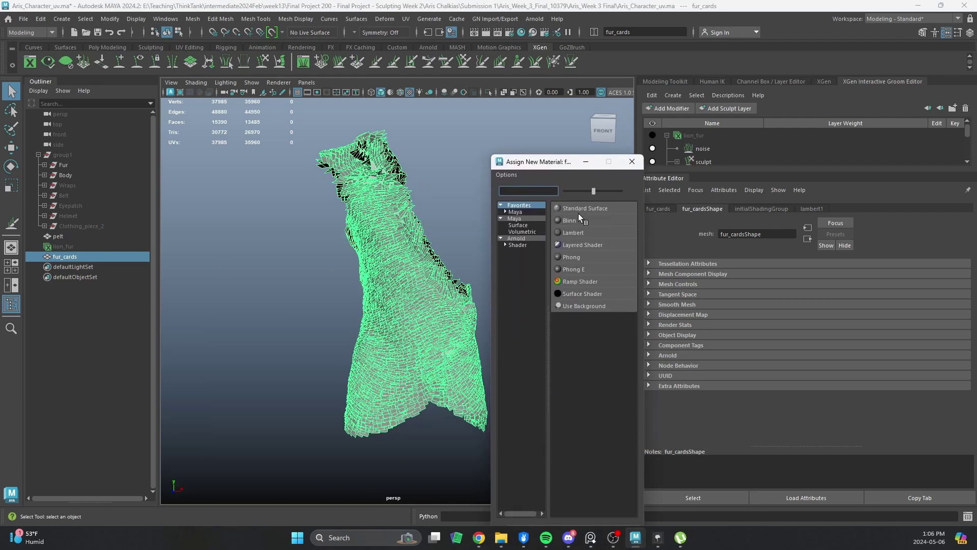
click(590, 232)
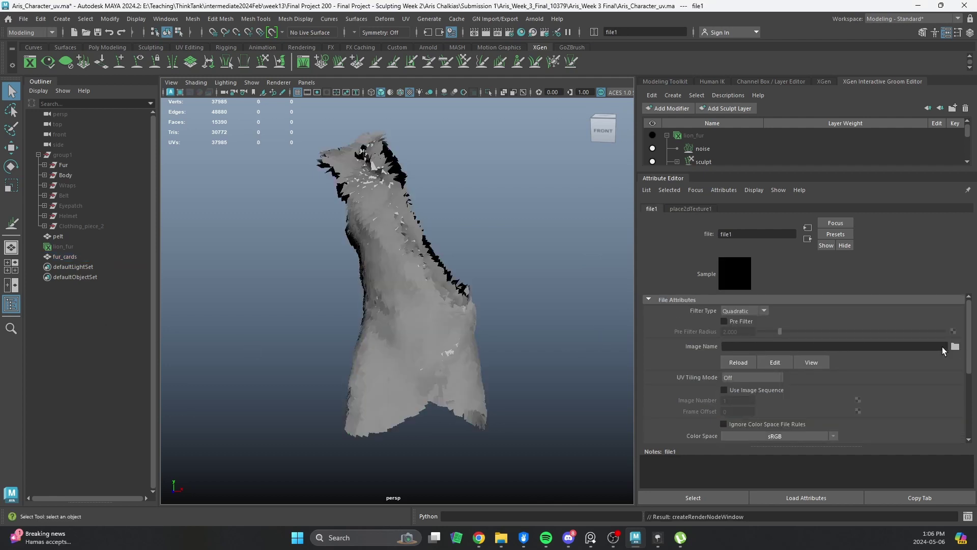
Load hairAlpha.psd from the character's folder inside class_help into the fur material's file texture.
click(954, 346)
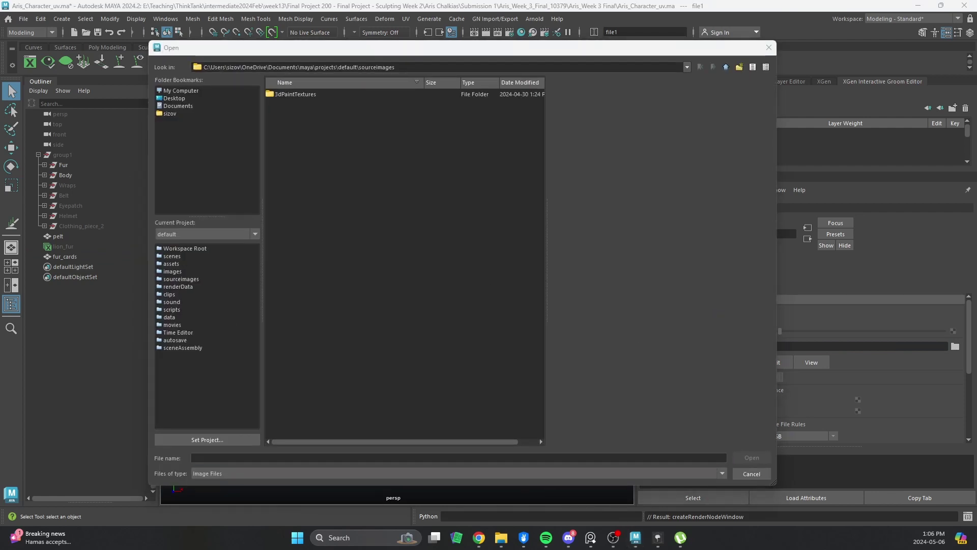
key(super+d)
key(super+d)
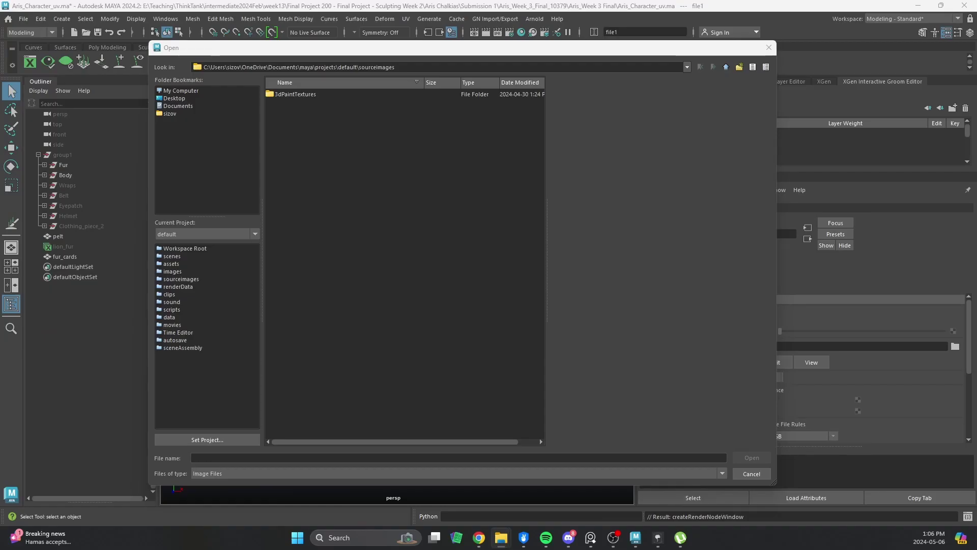
click(406, 68)
text(E:\Teaching\ThinkTank\intermediate2024Feb\class_help\Aris)
key(Return)
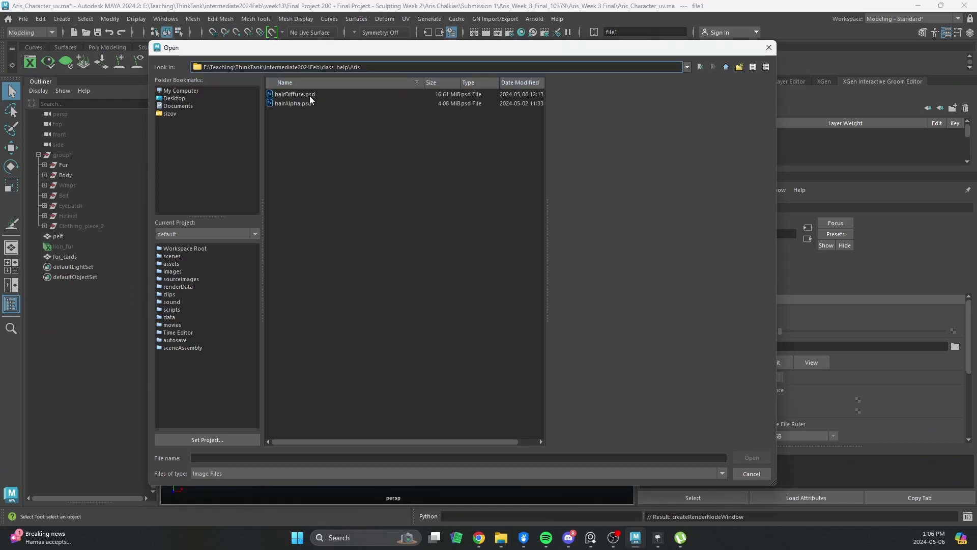
double_click(295, 103)
alt+drag(358, 298, 387, 305)
alt+right_drag(387, 305, 426, 352)
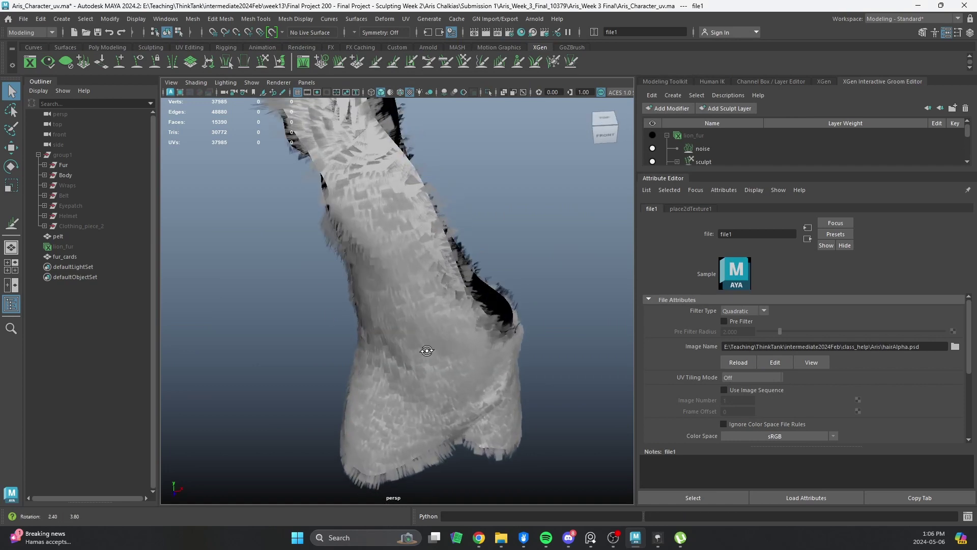
alt+drag(425, 351, 392, 341)
alt+right_drag(392, 341, 412, 346)
Open the UV Editor and turn off its checker map display.
click(407, 20)
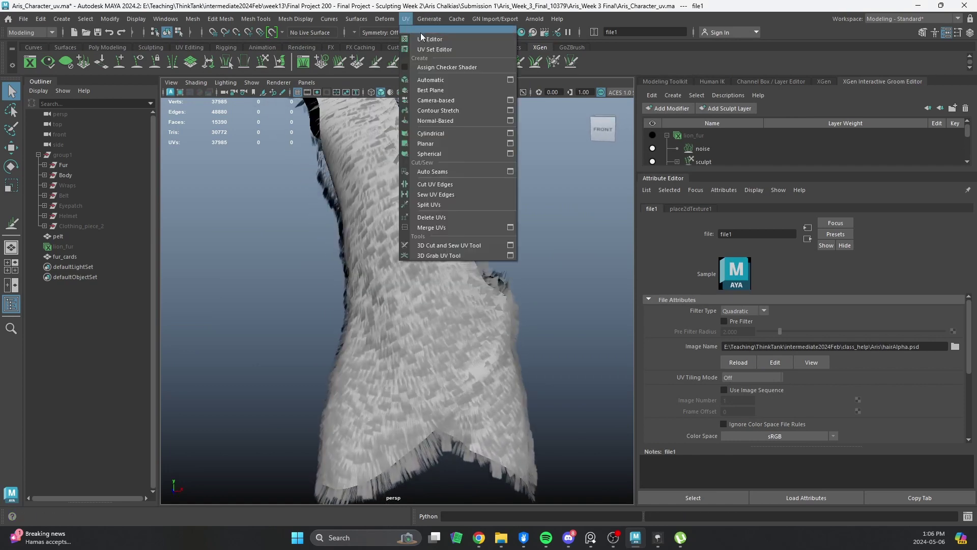
click(421, 33)
click(420, 32)
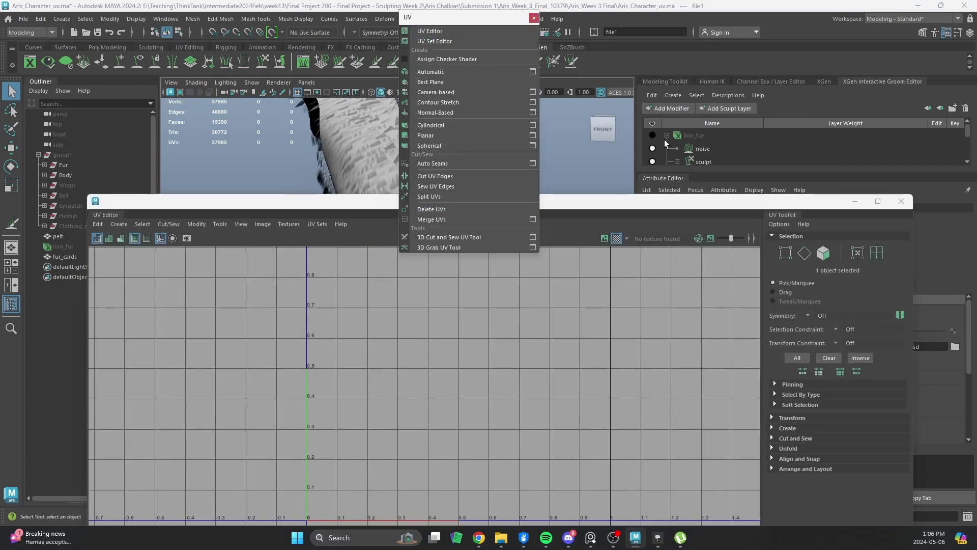
click(533, 19)
alt+right_drag(593, 311, 300, 310)
alt+middle_drag(300, 310, 283, 290)
click(289, 224)
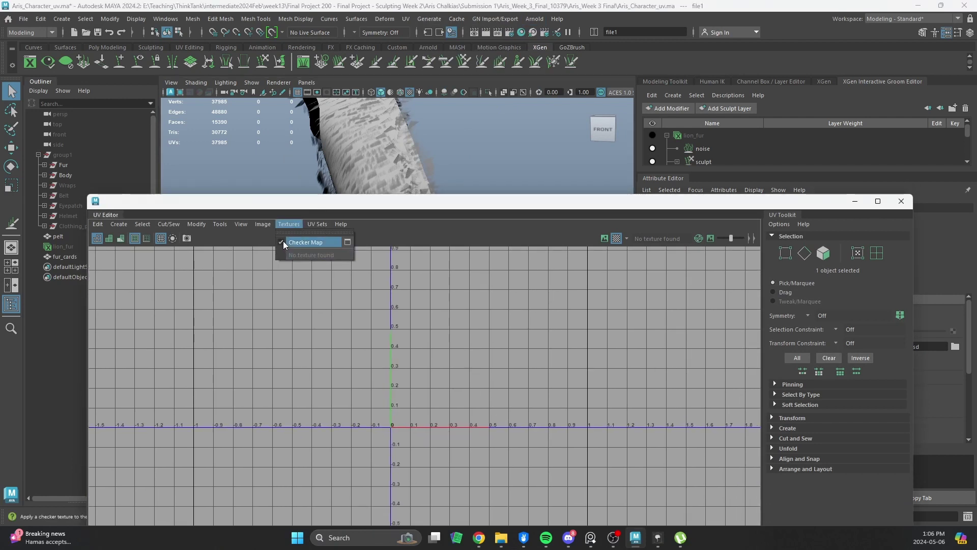
click(283, 224)
click(284, 224)
click(300, 267)
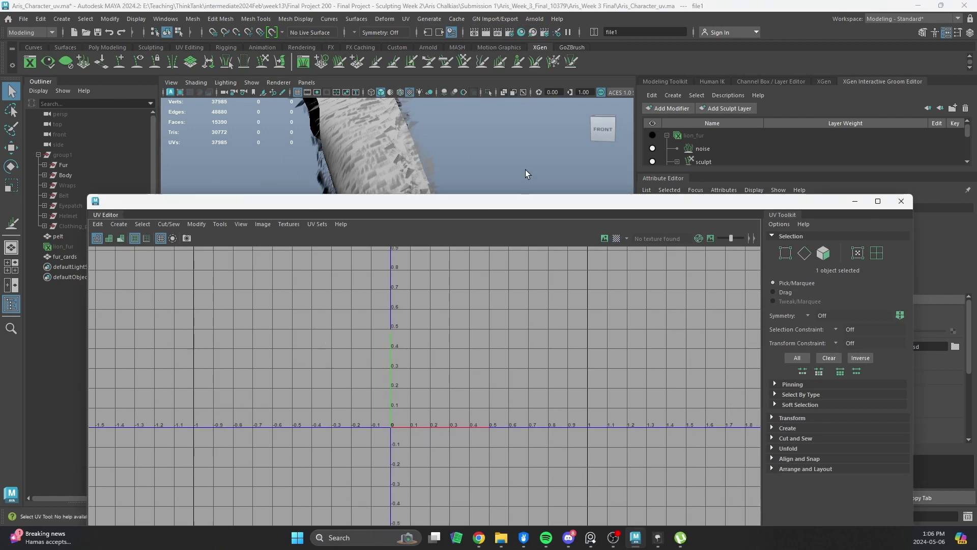
Select the fur_cards mesh to show its UVs in the UV Editor.
drag(515, 212, 389, 381)
click(410, 295)
alt+drag(462, 308, 427, 321)
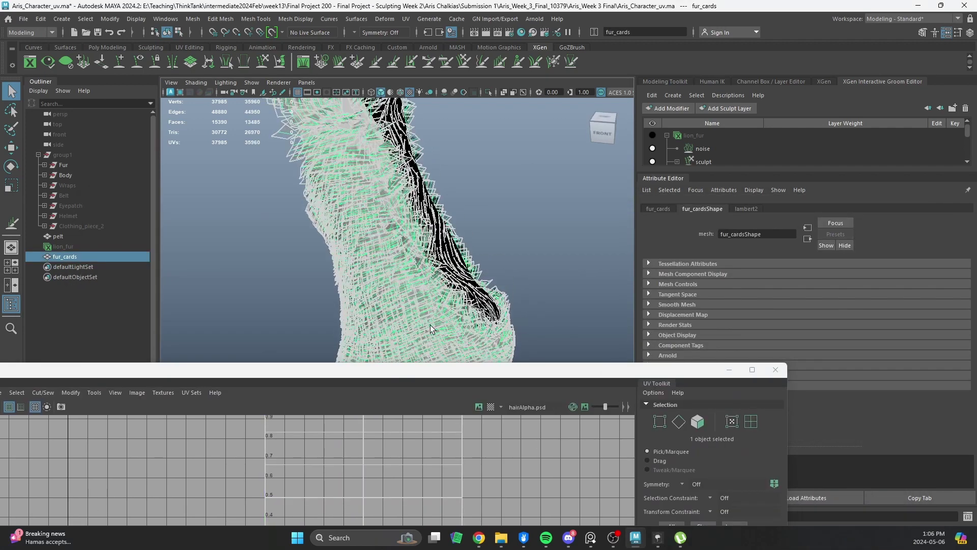
drag(429, 365, 580, 138)
Turn on the texture image display in the UV Editor for the fur_cards UVs.
click(293, 158)
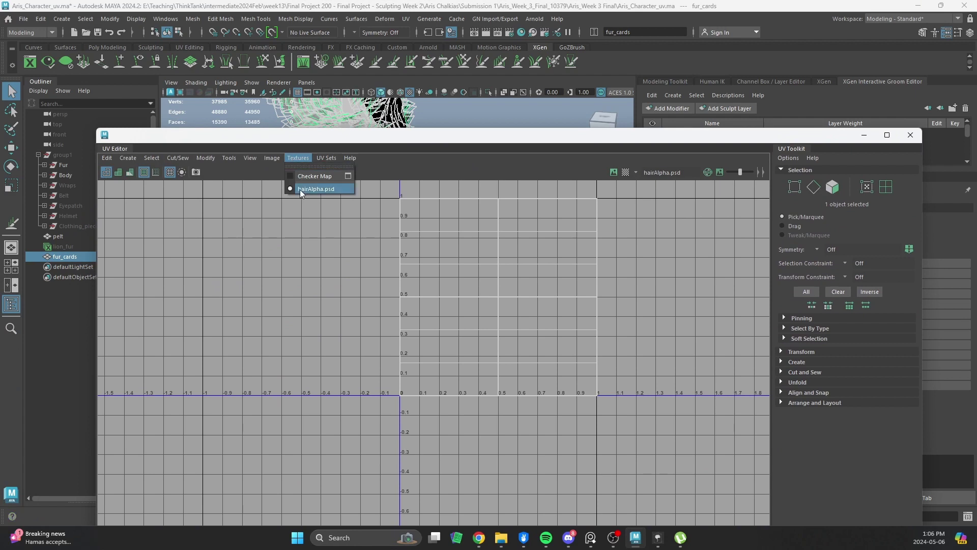
click(614, 174)
click(299, 160)
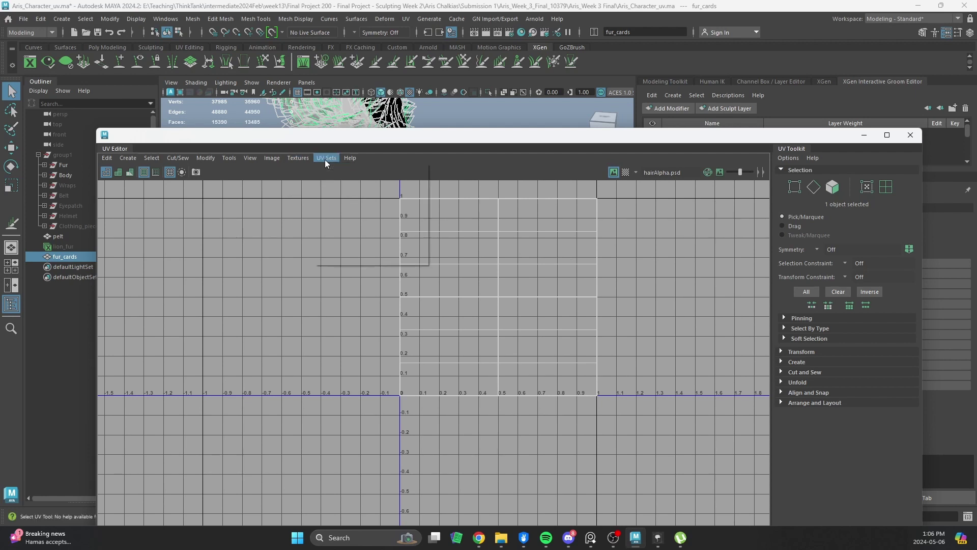
click(326, 158)
mouse_move(273, 159)
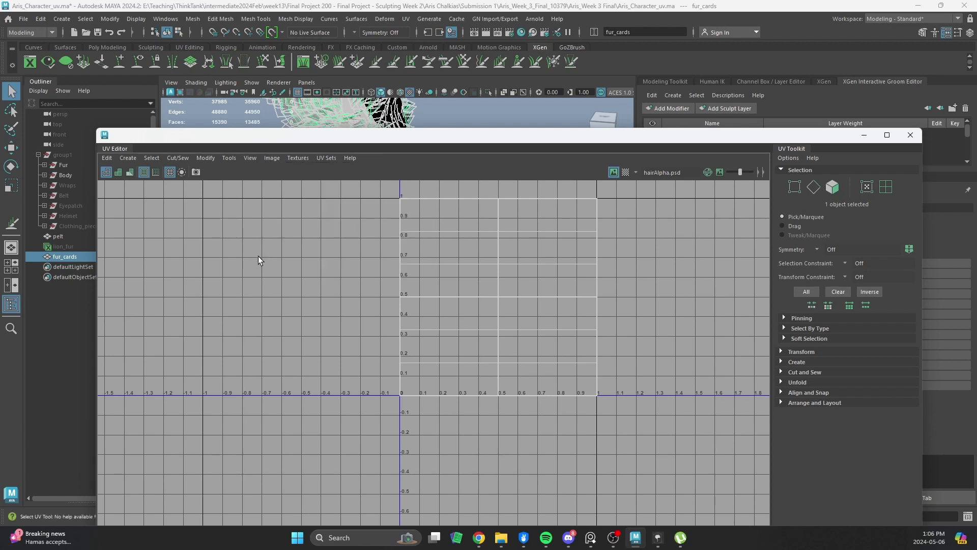
Choose hairAlpha.psd as the displayed texture and switch the checker map on and off to refresh the image behind the UVs.
alt+middle_drag(285, 258, 257, 290)
right_drag(256, 291, 321, 297)
drag(322, 296, 585, 513)
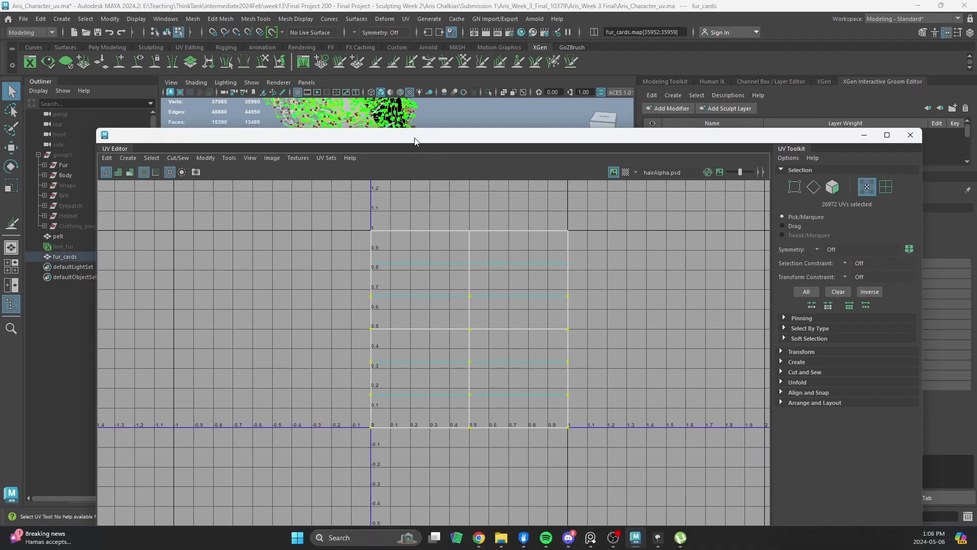
key(F8)
click(297, 158)
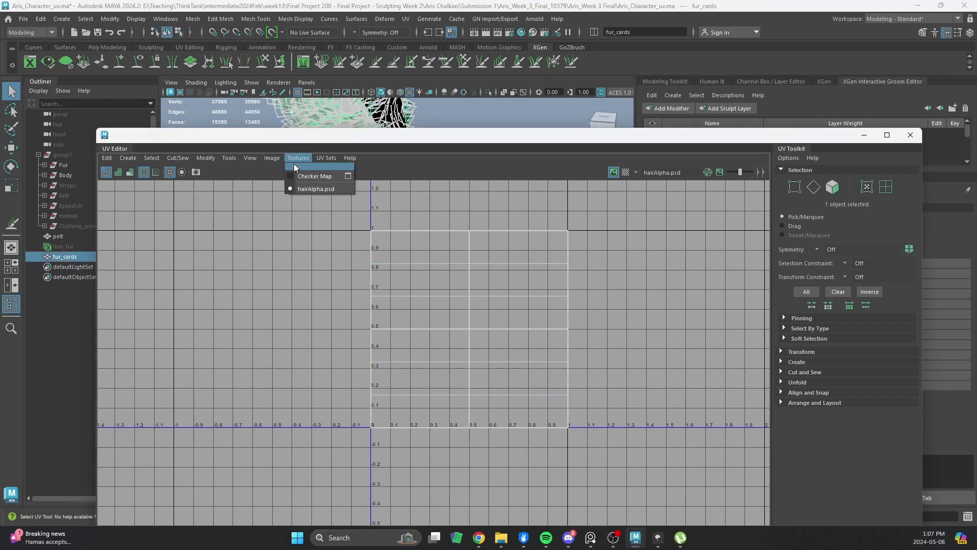
click(293, 187)
click(298, 160)
click(304, 175)
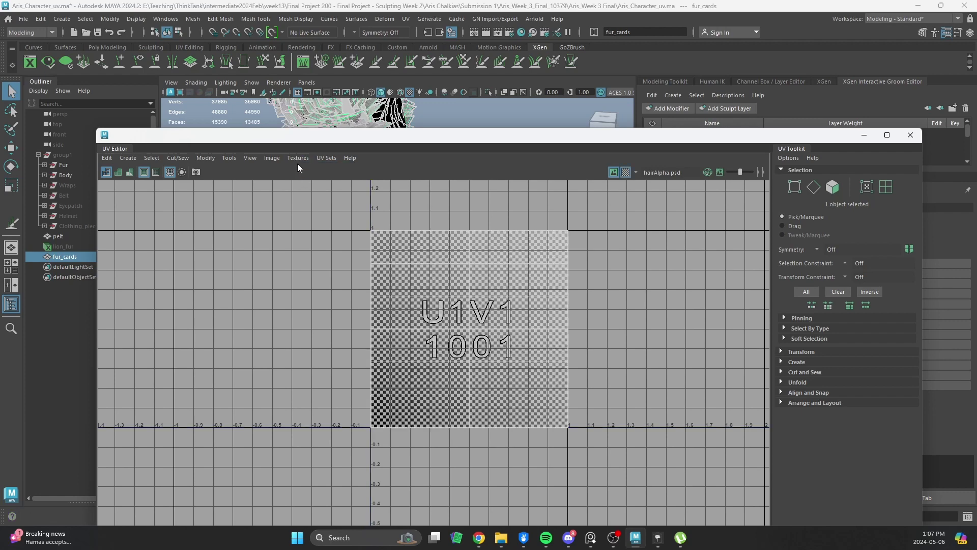
click(297, 160)
click(305, 176)
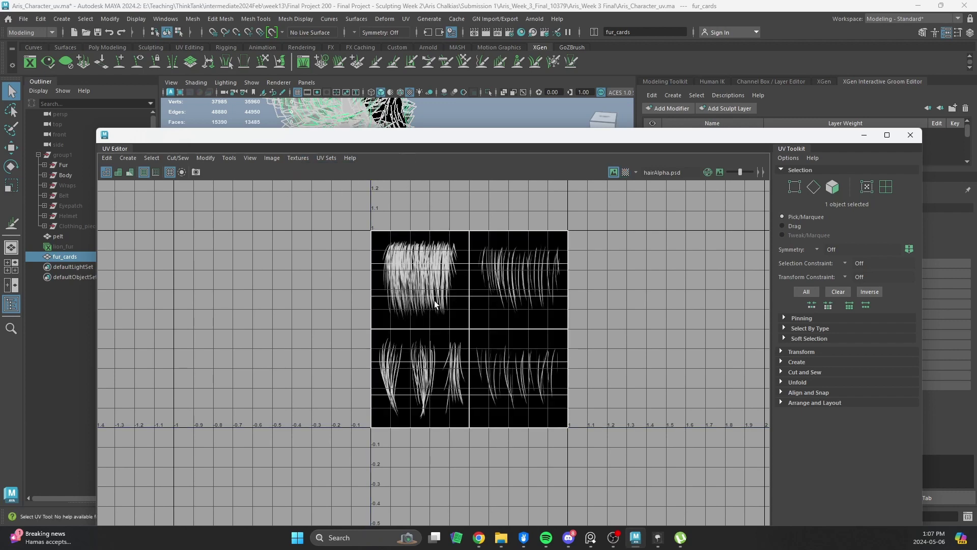
Maximize the UV Editor and examine how the hair strand groups in the alpha line up with the four UV tiles.
double_click(594, 137)
alt+middle_drag(273, 206, 266, 350)
alt+right_drag(270, 351, 586, 414)
alt+middle_drag(463, 261, 391, 276)
alt+middle_drag(624, 288, 570, 284)
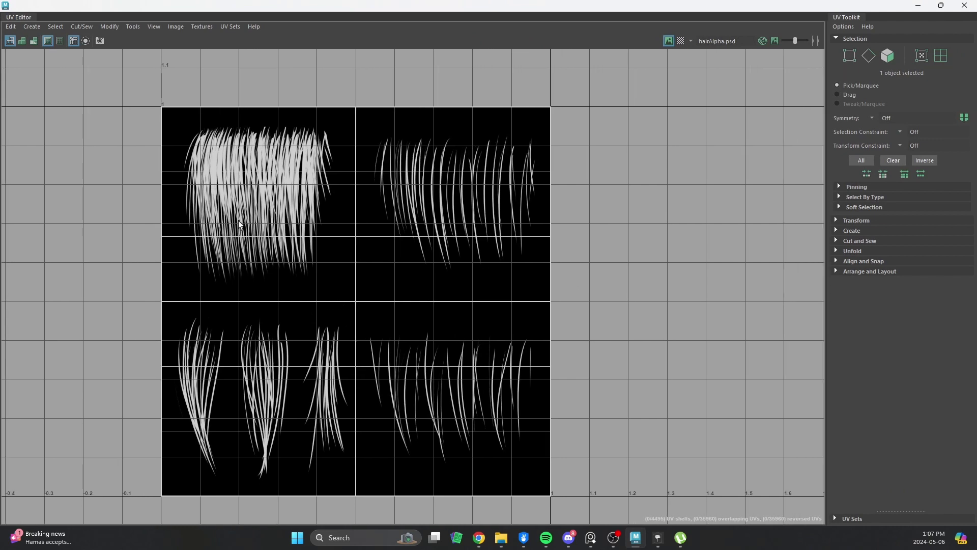
alt+middle_drag(391, 269, 389, 304)
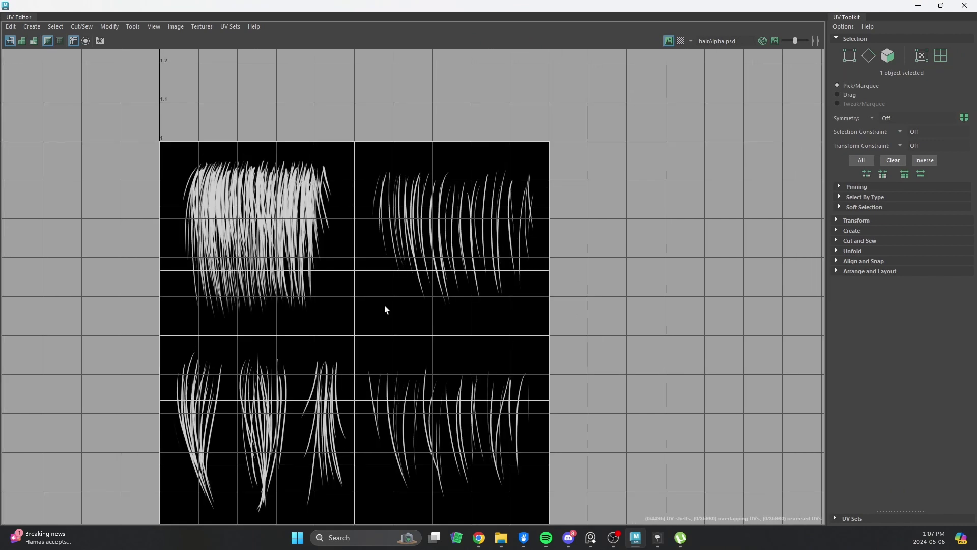
alt+right_drag(390, 305, 233, 243)
alt+middle_drag(233, 243, 220, 235)
Try to move the upper-right tile's UVs onto the dense hair patch in the upper-left tile, and undo the move.
drag(442, 196, 509, 311)
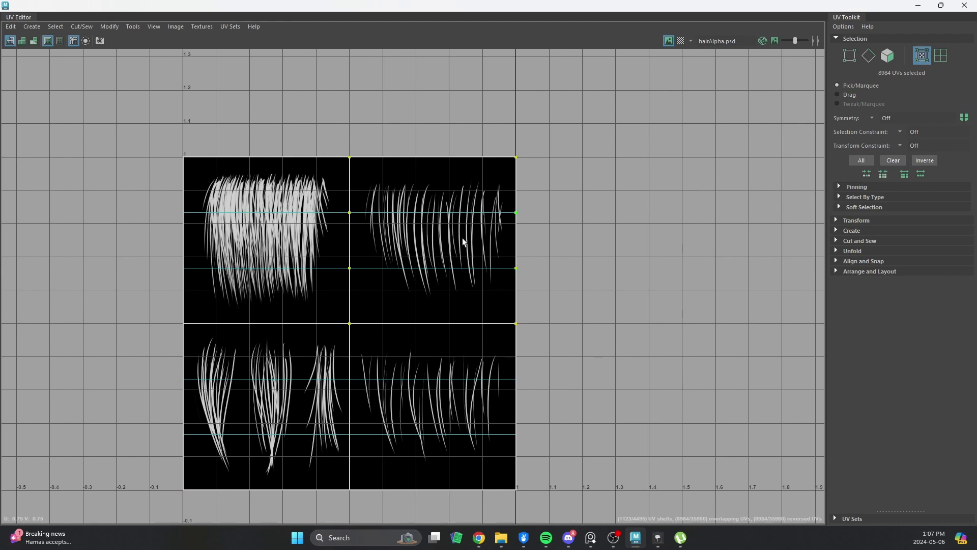
key(r)
key(w)
drag(432, 239, 298, 236)
key(ctrl+z)
Stack all fur_cards UV shells and fit the stack by moving and scaling it over the dense upper-left hair patch.
drag(72, 88, 663, 523)
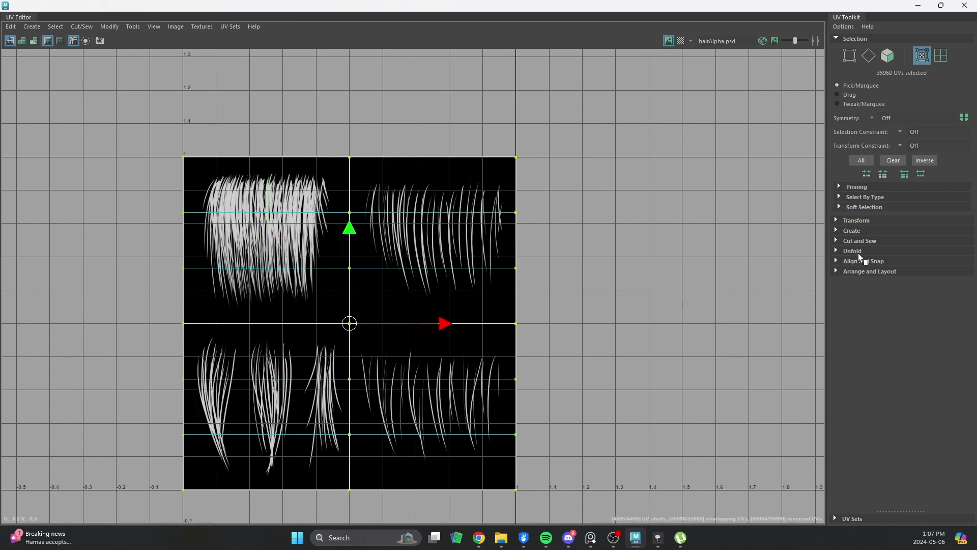
click(851, 261)
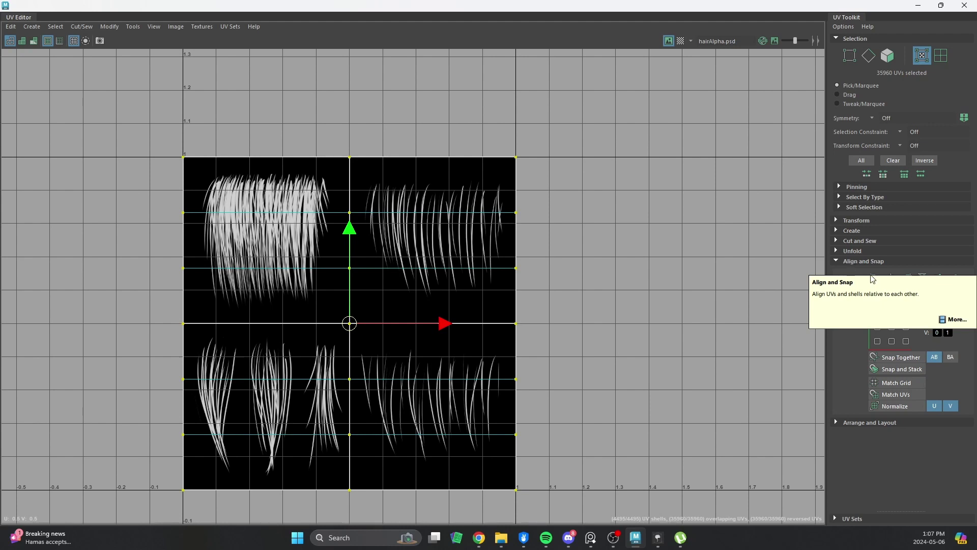
click(859, 262)
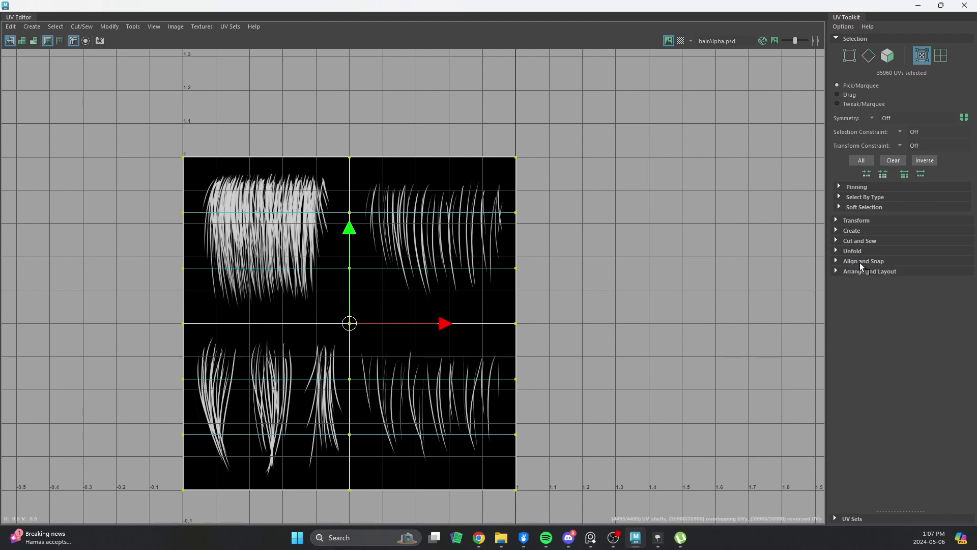
click(864, 273)
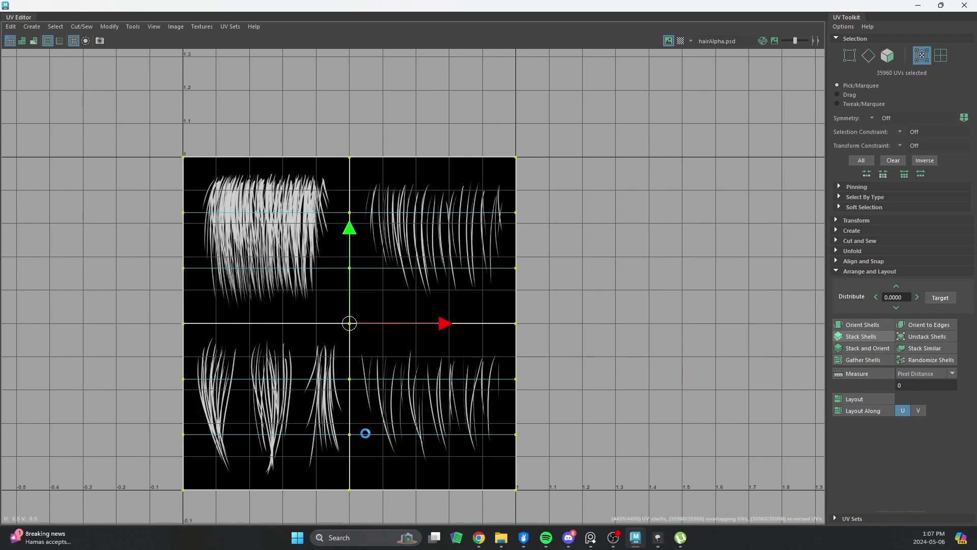
click(861, 337)
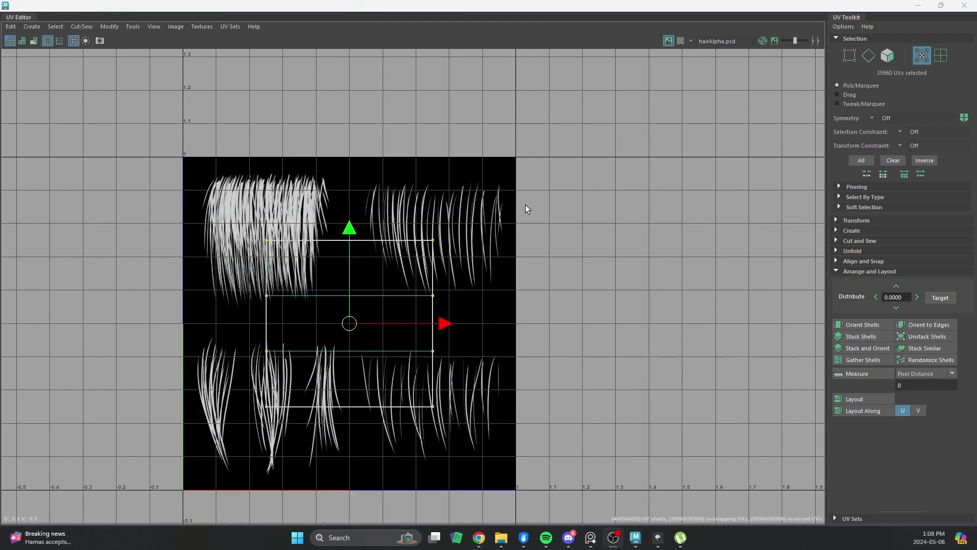
drag(365, 325, 254, 237)
key(r)
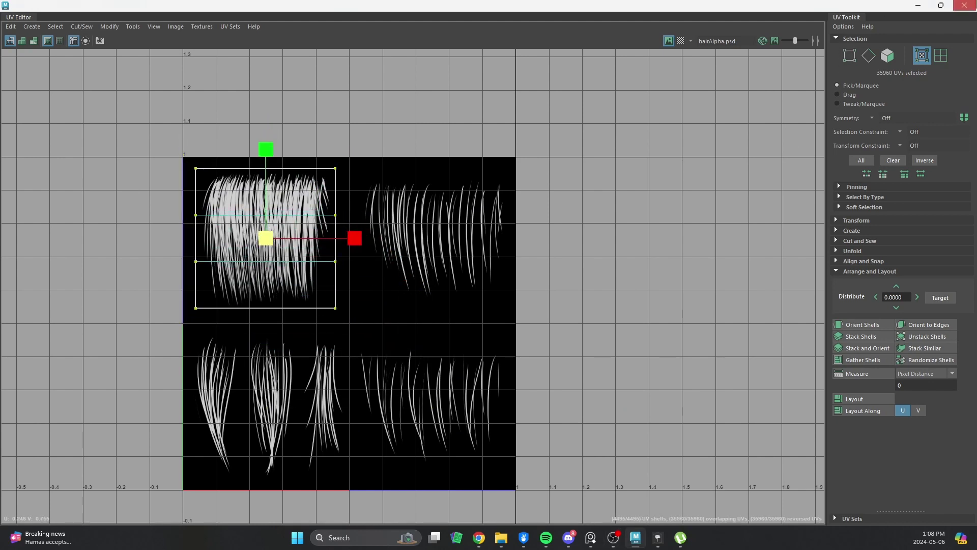
Close the UV Editor and examine the textured fur cards around the pelt from several angles.
click(971, 3)
scroll(360, 301, down, 2)
click(510, 269)
alt+drag(510, 269, 472, 351)
scroll(466, 348, up, 3)
scroll(491, 326, up, 2)
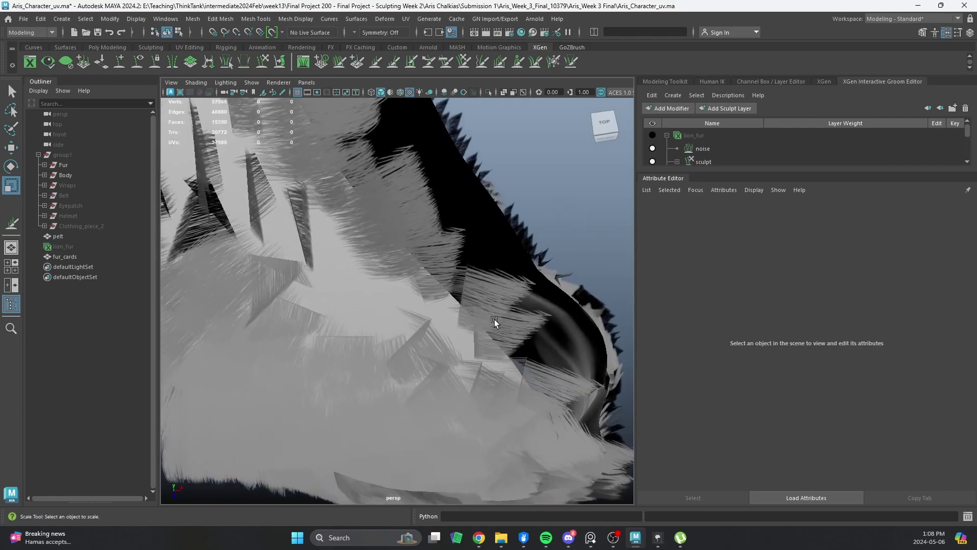
click(494, 320)
alt+drag(494, 319, 395, 264)
alt+middle_drag(395, 264, 379, 232)
alt+drag(379, 232, 374, 263)
scroll(375, 264, up, 4)
alt+middle_drag(375, 264, 391, 255)
scroll(391, 255, down, 6)
alt+drag(391, 256, 406, 351)
scroll(407, 352, up, 6)
alt+drag(492, 379, 371, 260)
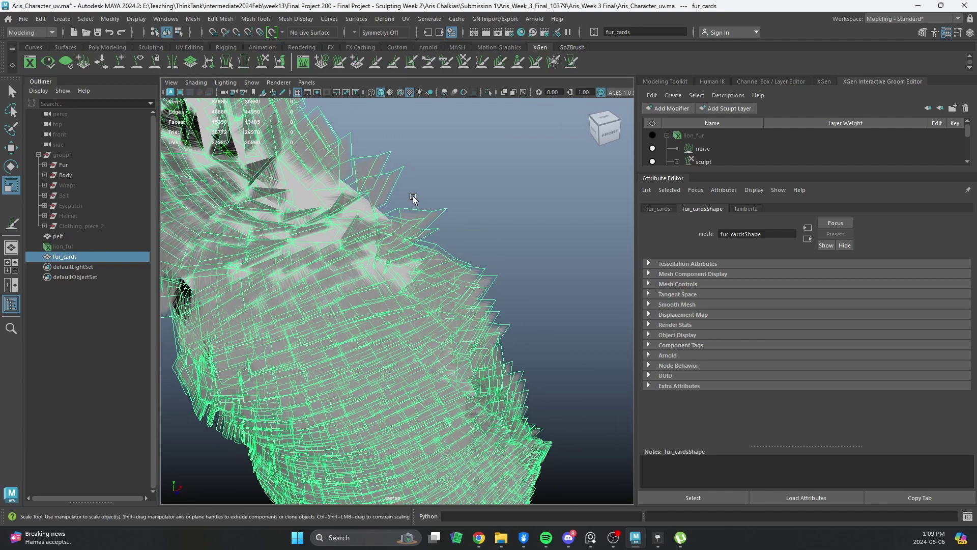
Delete the fur_cards mesh and show the hidden lion_fur groom again.
key(Delete)
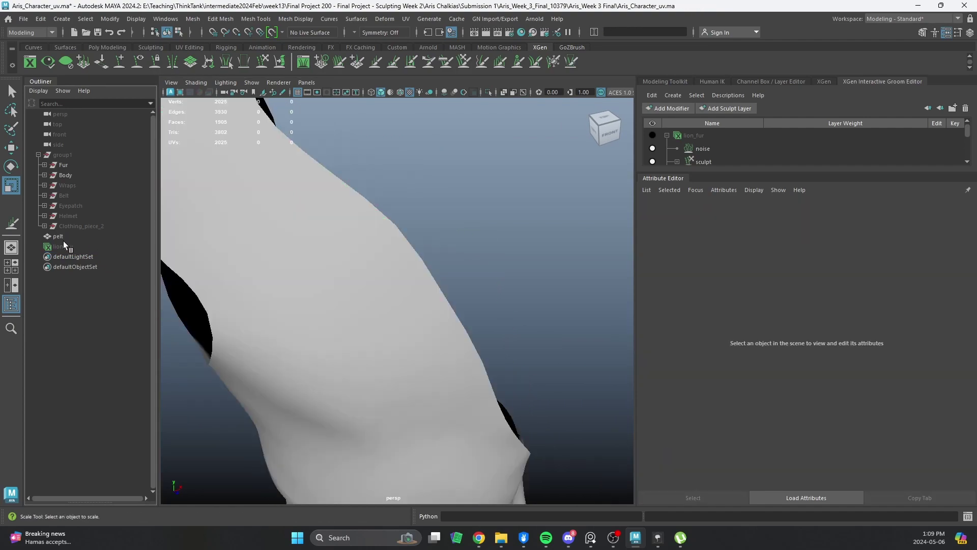
click(66, 246)
key(shift+h)
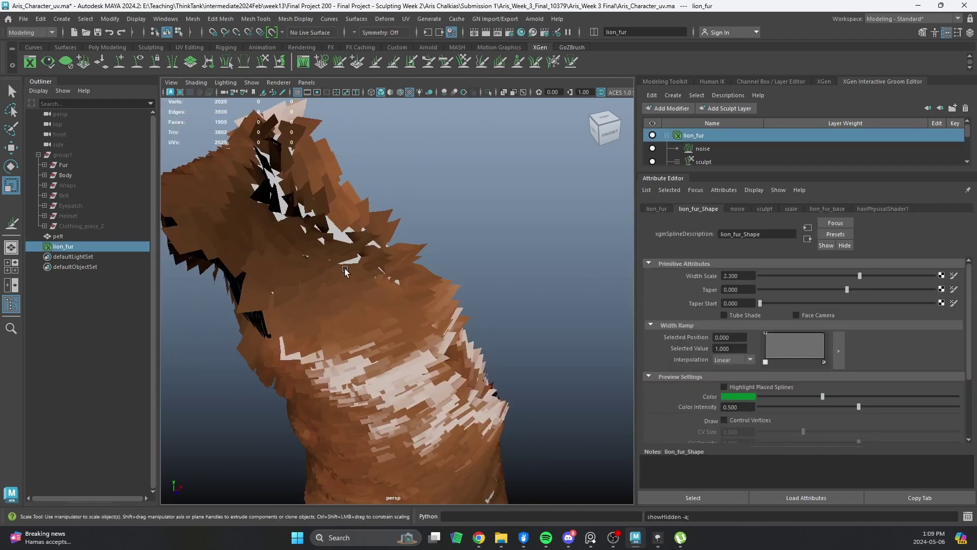
Smooth the lion_fur splines around the pelt's neck with the Smooth brush.
click(482, 61)
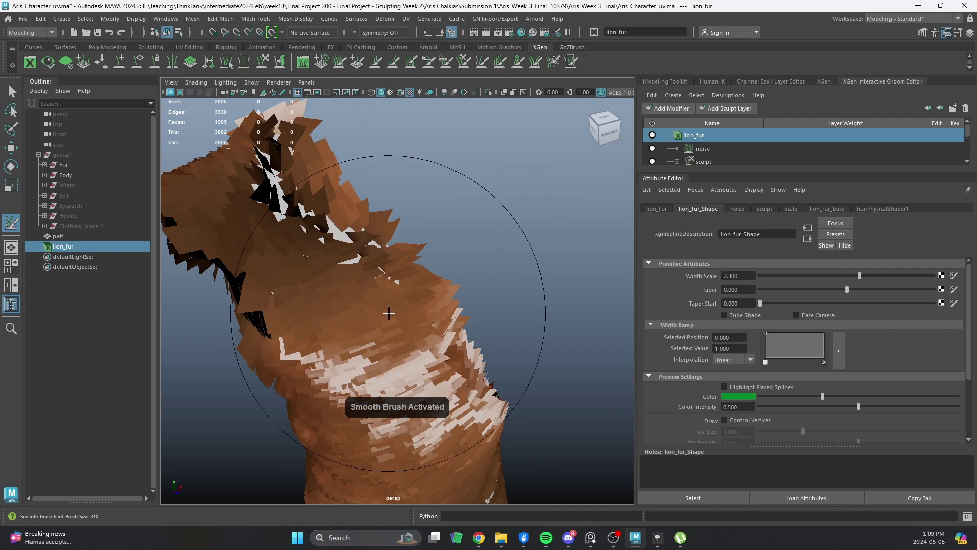
mouse_move(467, 284)
alt+mouse_down()
mouse_move(392, 271)
mouse_move(463, 292)
alt+mouse_up()
mouse_move(463, 293)
alt+right_down()
mouse_move(403, 288)
mouse_move(471, 309)
alt+right_up()
alt+drag(374, 323, 388, 323)
alt+middle_drag(388, 322, 475, 302)
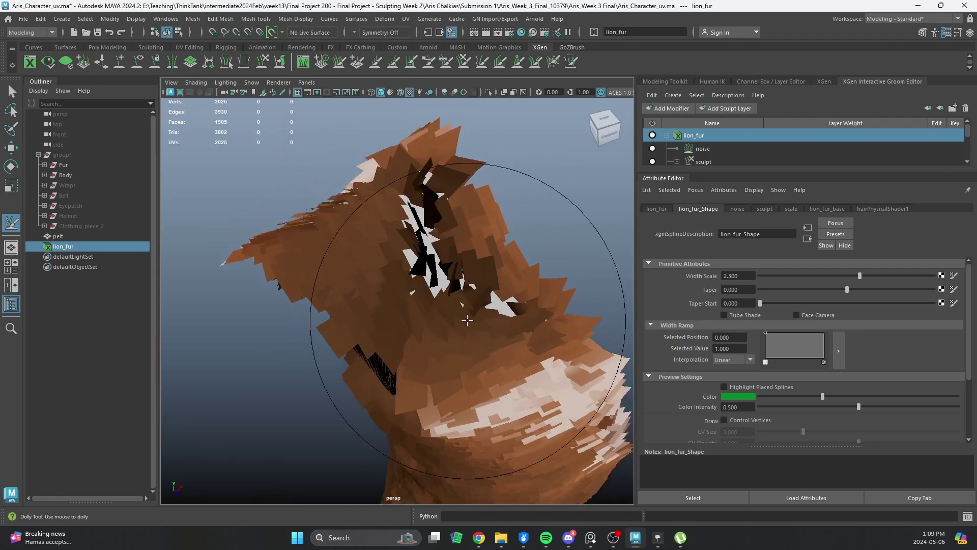
alt+middle_drag(581, 286, 474, 273)
alt+drag(474, 272, 414, 109)
Adjust the orientation of the lion_fur splines on the pelt with the Twist brush.
click(469, 64)
mouse_move(468, 305)
alt+mouse_down()
mouse_move(462, 289)
mouse_move(421, 266)
mouse_move(460, 295)
mouse_move(443, 309)
mouse_move(391, 285)
mouse_move(400, 236)
mouse_move(356, 234)
mouse_move(326, 204)
mouse_move(448, 331)
alt+mouse_up()
scroll(440, 303, down, 3)
scroll(392, 300, down, 3)
key(b)
click(429, 63)
scroll(447, 331, down, 5)
drag(342, 295, 275, 194)
alt+drag(292, 259, 425, 260)
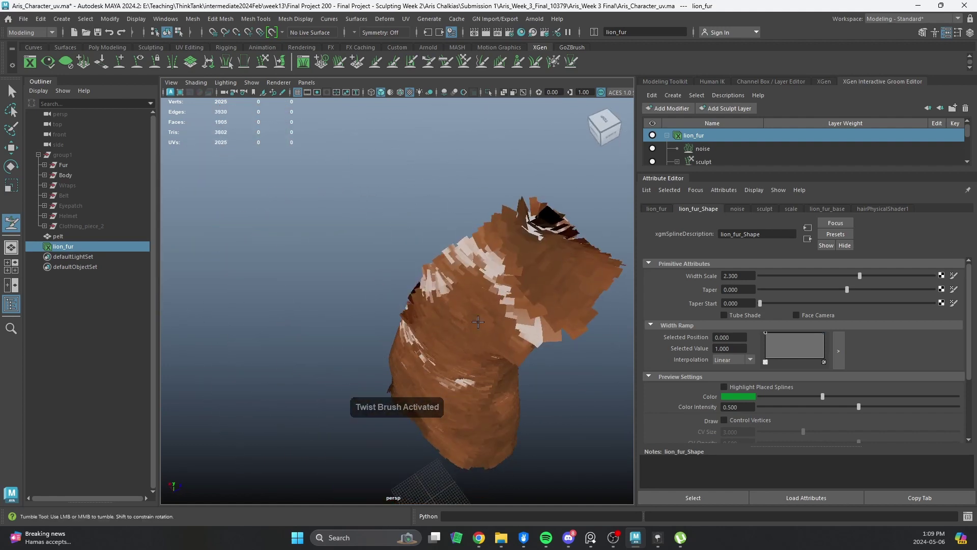
alt+drag(476, 336, 484, 325)
alt+drag(419, 343, 423, 265)
alt+middle_drag(423, 265, 413, 269)
mouse_move(412, 269)
alt+mouse_down()
mouse_move(406, 371)
mouse_move(459, 354)
mouse_move(379, 406)
mouse_move(380, 343)
alt+mouse_up()
Go around the whole pelt with the Smooth brush to even out the lion_fur splines, and return to the Select tool.
click(482, 63)
alt+drag(478, 308, 337, 399)
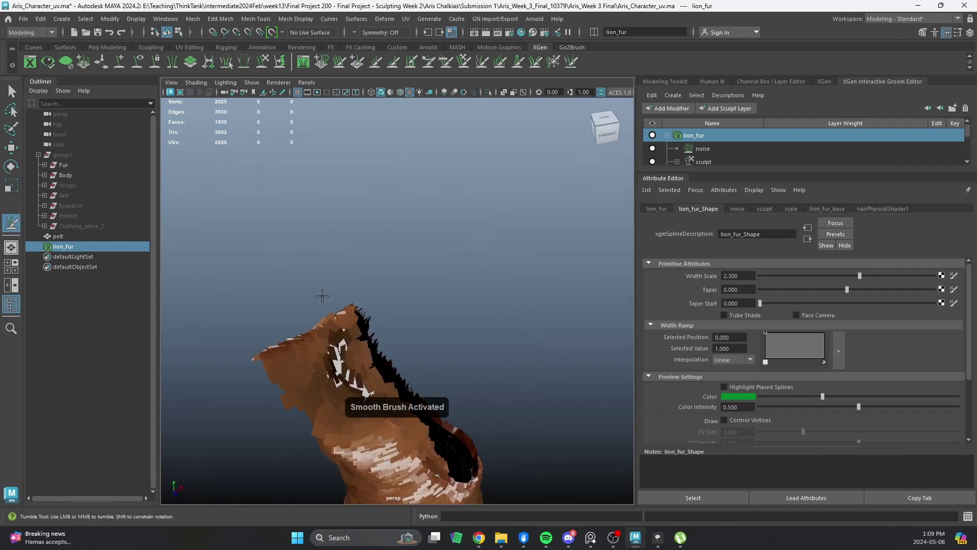
alt+middle_drag(356, 412, 353, 285)
alt+drag(353, 285, 356, 271)
scroll(381, 385, down, 4)
alt+middle_drag(382, 386, 377, 358)
mouse_move(554, 326)
alt+mouse_down()
mouse_move(385, 388)
mouse_move(526, 220)
alt+mouse_up()
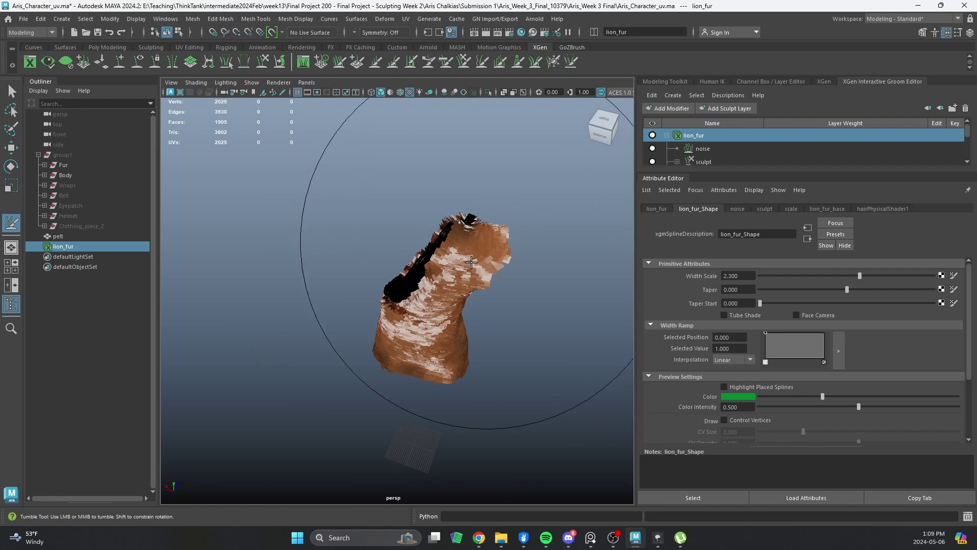
alt+drag(448, 300, 420, 248)
scroll(366, 271, up, 4)
scroll(426, 412, up, 4)
alt+middle_drag(421, 249, 416, 330)
scroll(416, 330, down, 2)
alt+drag(415, 330, 445, 363)
scroll(410, 333, down, 5)
scroll(480, 360, up, 2)
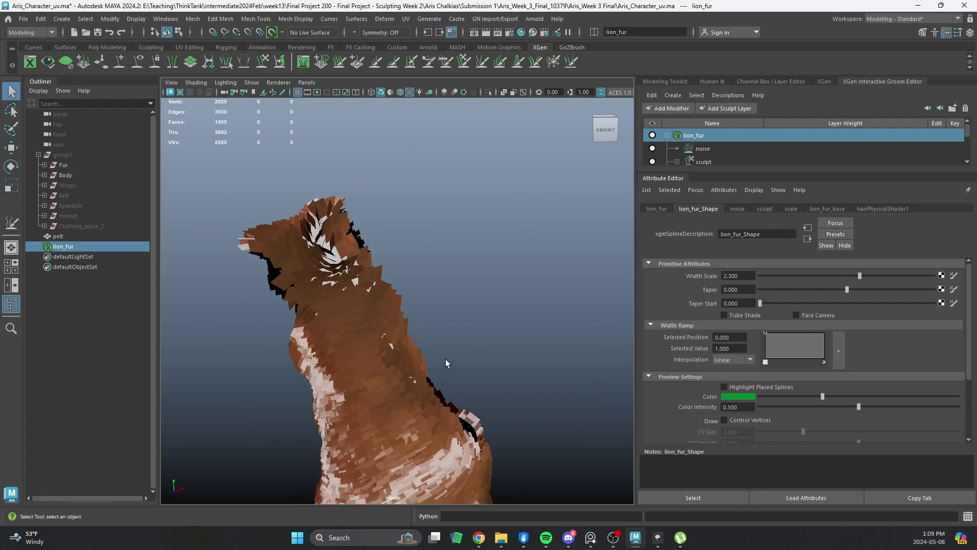
Convert the lion_fur groom to polygons with Combine Mesh on and the UVs placed in 2x2 tiles with 0.0 separation.
click(442, 22)
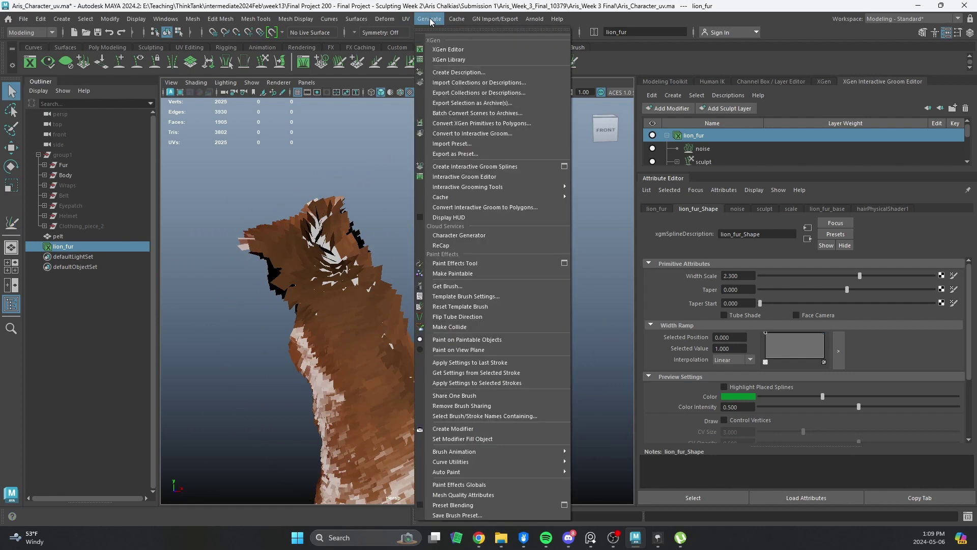
click(519, 207)
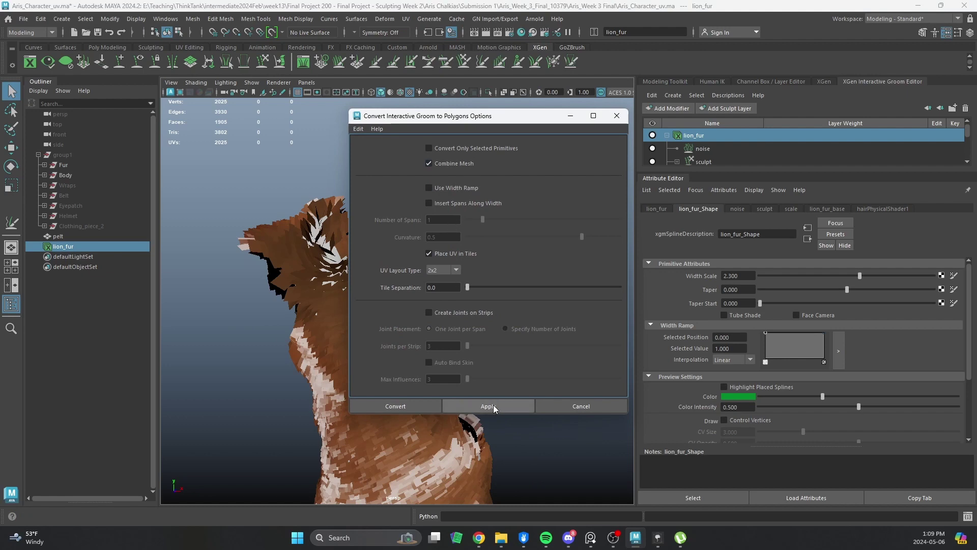
click(412, 404)
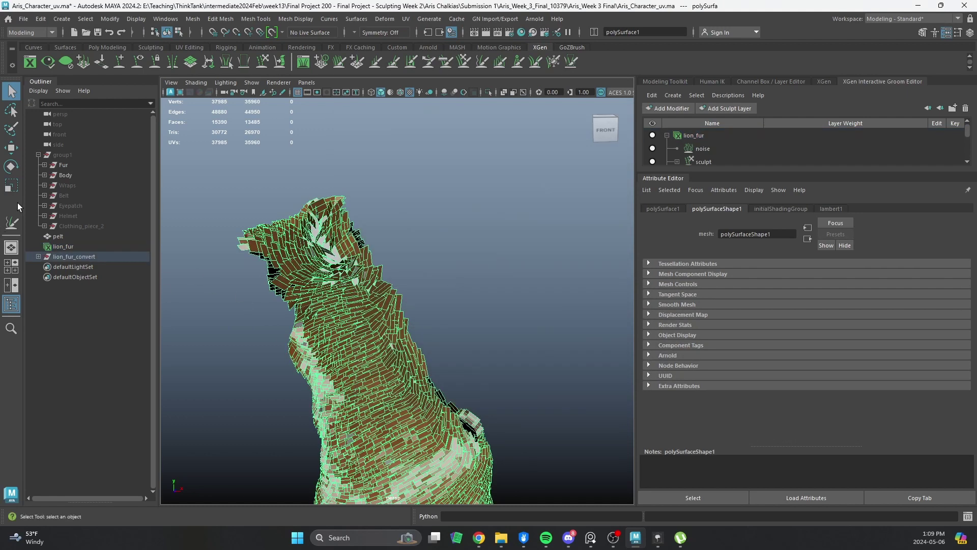
Hide the lion_fur groom and select the converted fur mesh.
click(70, 245)
key(ctrl+h)
click(350, 319)
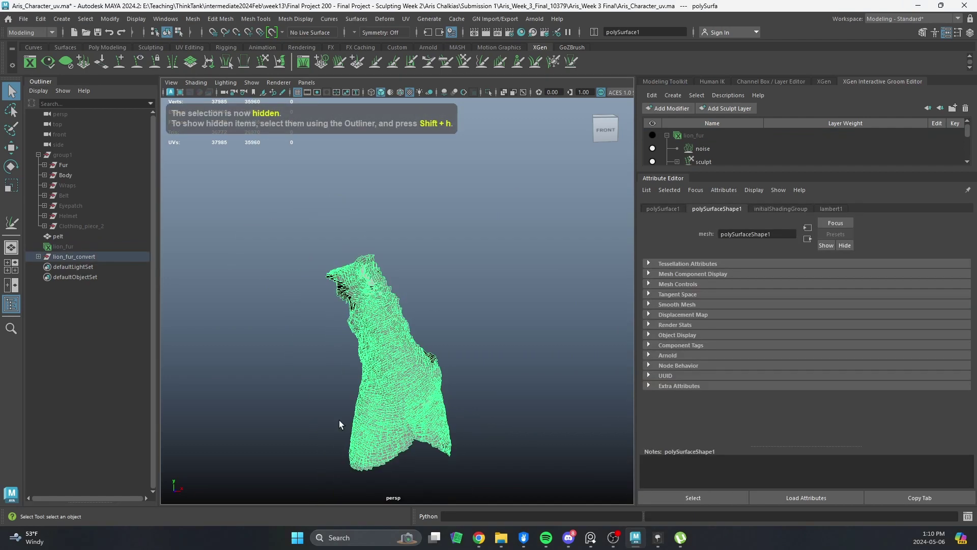
key(f)
Open the converted fur mesh in the UV Editor, select all its UV shells and stack them.
click(406, 19)
click(428, 30)
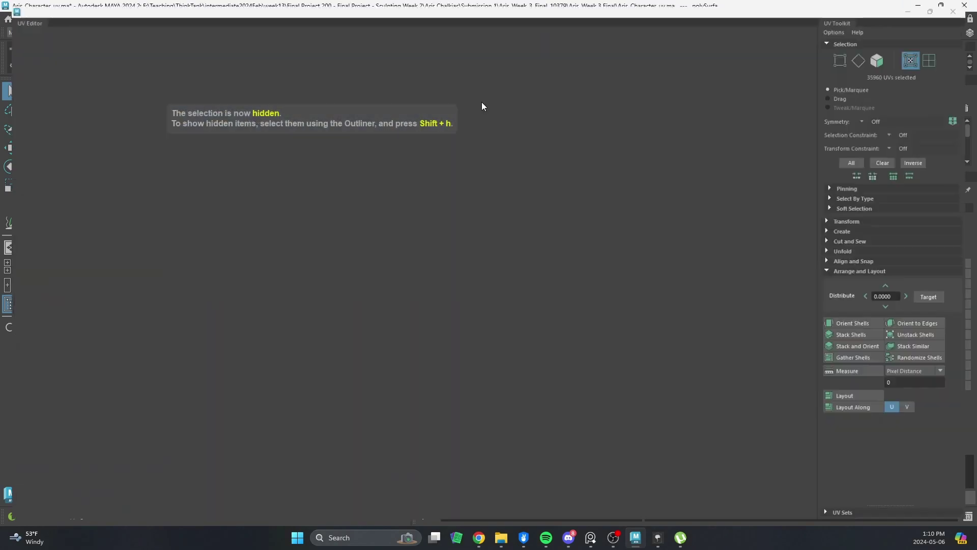
key(f)
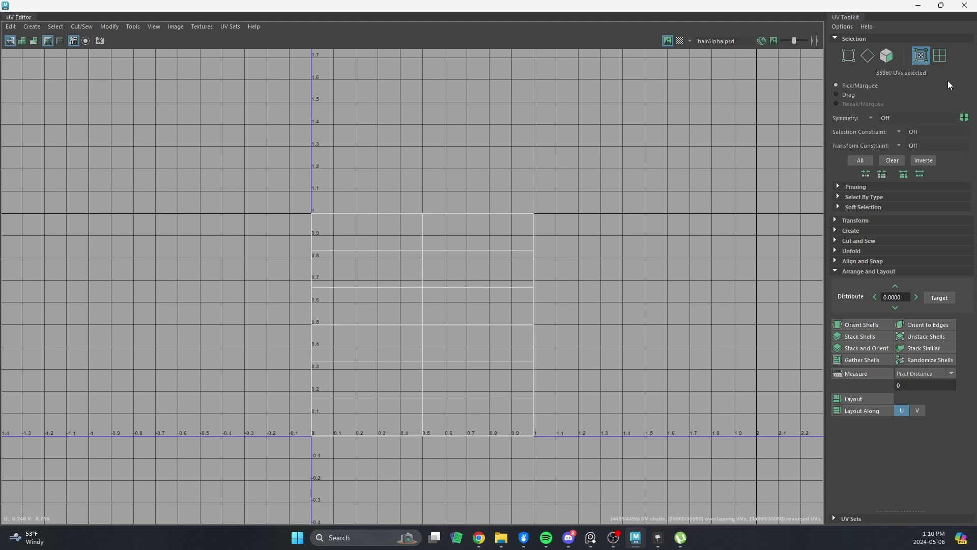
click(940, 55)
drag(224, 170, 651, 514)
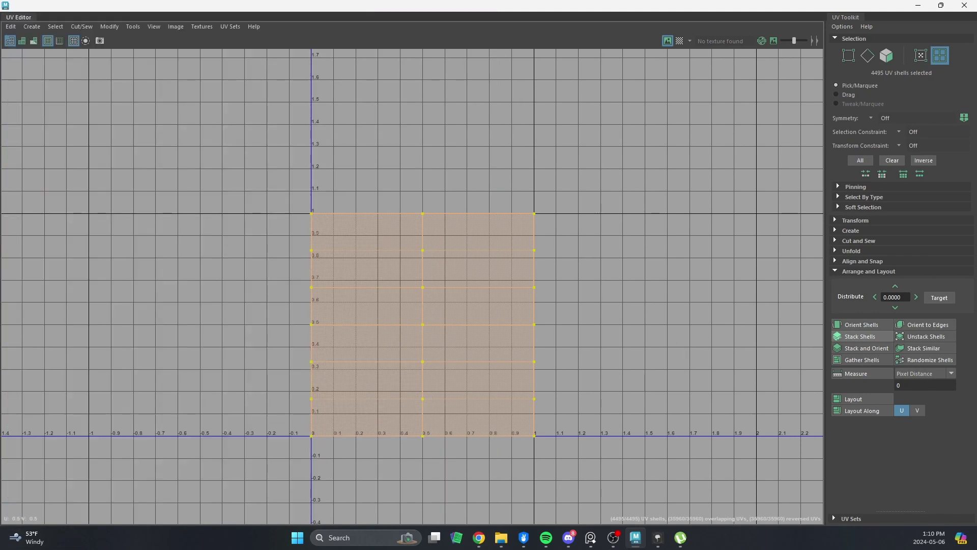
click(860, 336)
scroll(389, 284, up, 2)
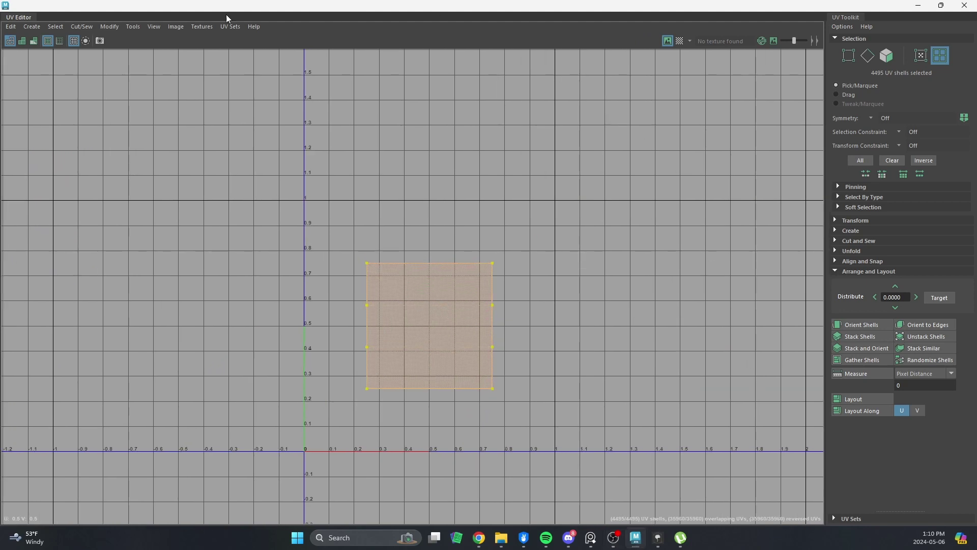
click(234, 27)
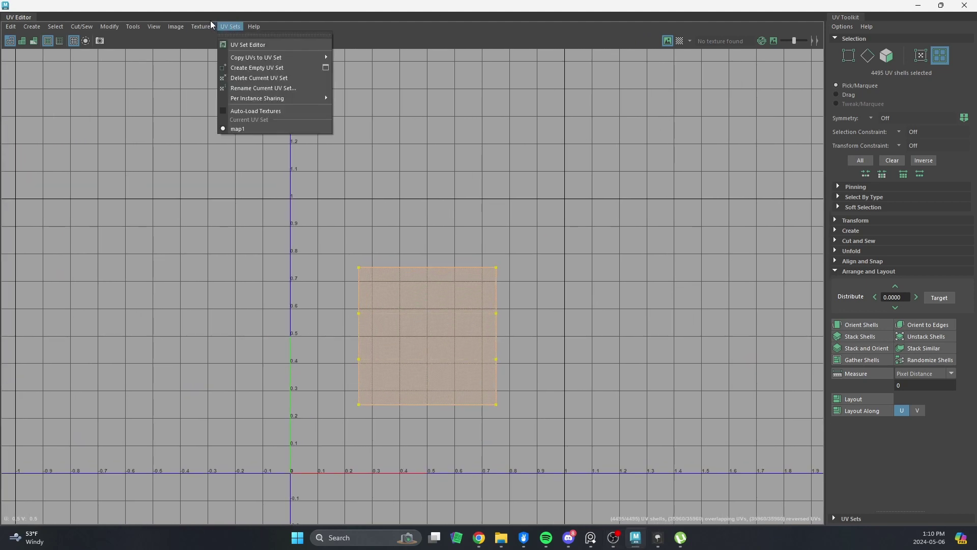
mouse_move(184, 30)
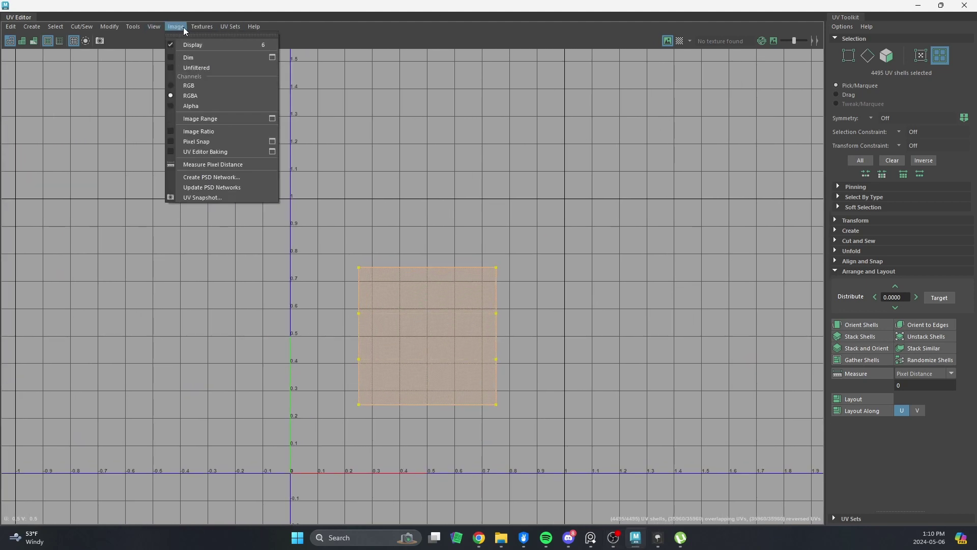
click(675, 41)
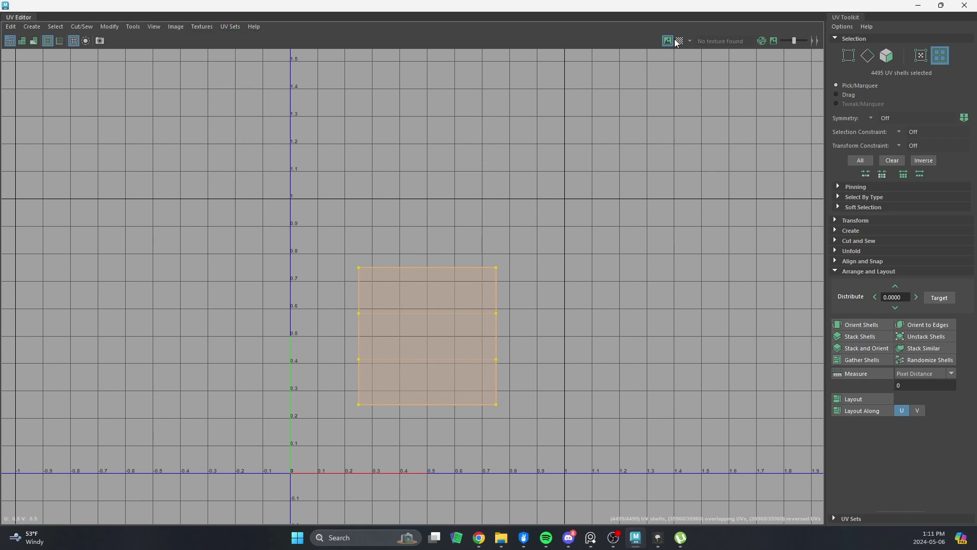
click(679, 41)
click(679, 41)
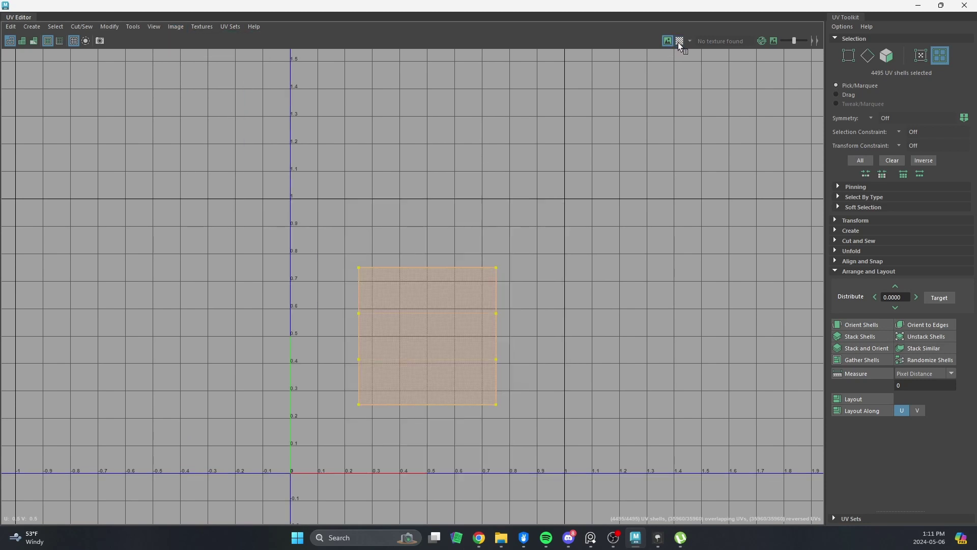
click(176, 26)
click(501, 4)
drag(500, 4, 493, 375)
alt+middle_drag(446, 300, 437, 192)
drag(414, 374, 416, 365)
double_click(416, 365)
Move and uniformly shrink the stacked UV shells to span about 0.05–0.47 in U and 0.53–0.95 in V.
key(w)
middle_drag(371, 250, 366, 276)
key(r)
drag(356, 269, 342, 269)
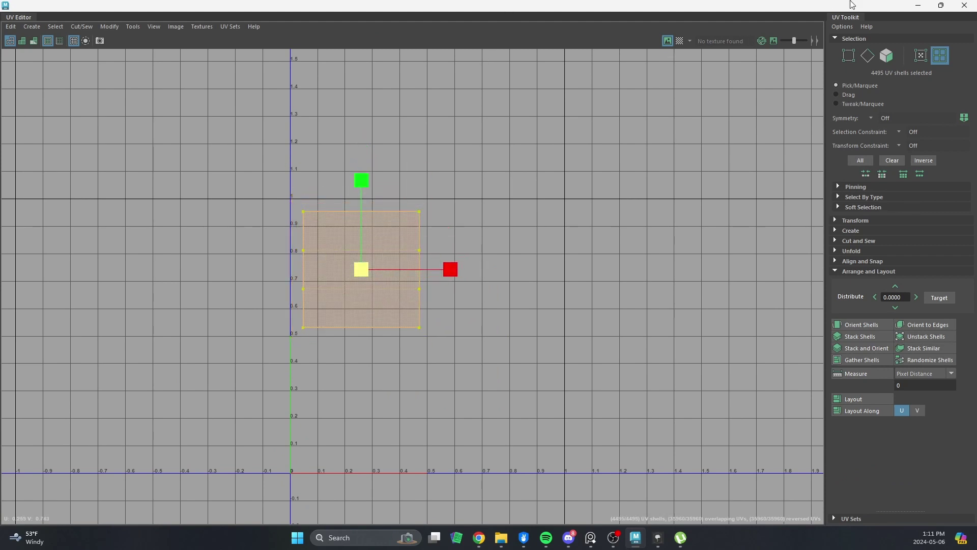
double_click(506, 11)
click(428, 269)
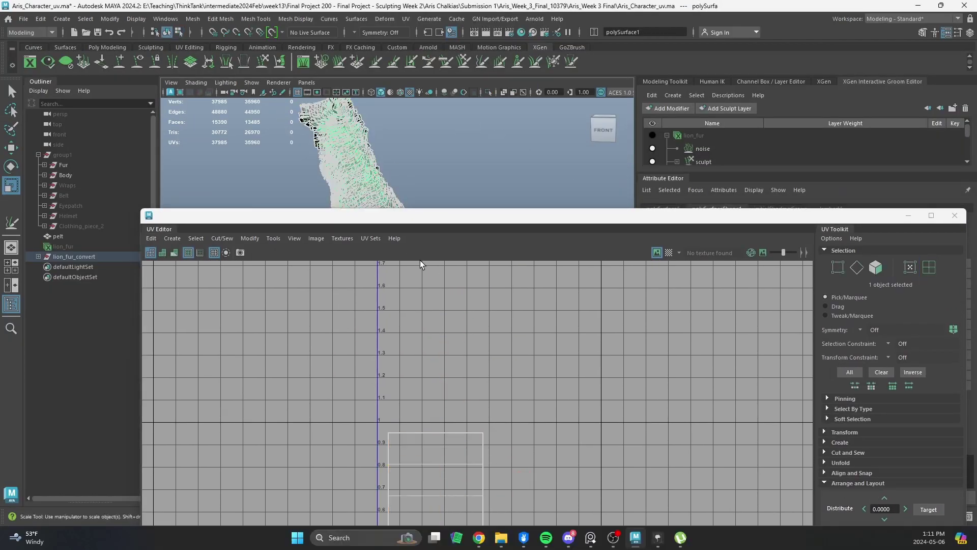
click(342, 241)
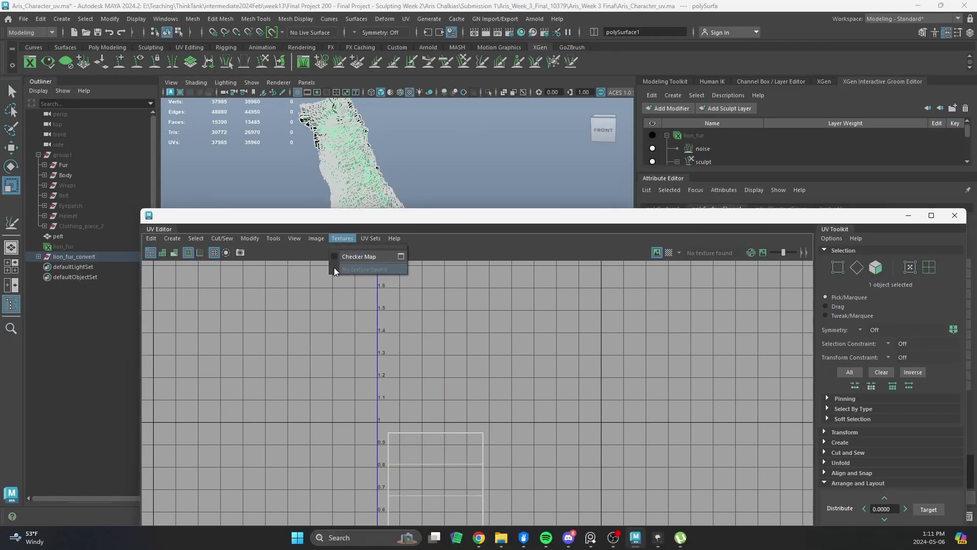
mouse_move(320, 238)
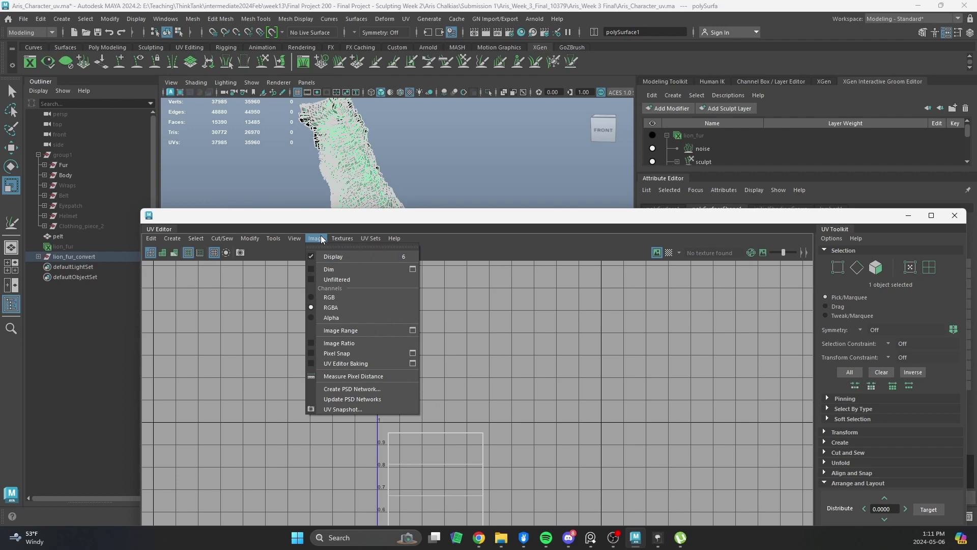
click(392, 271)
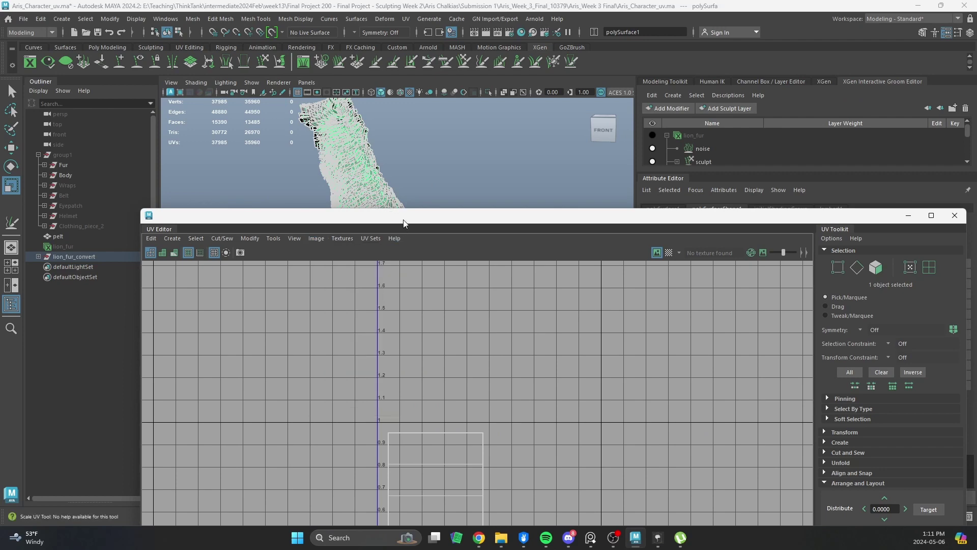
Assign the existing lambert2 material to the converted fur mesh.
drag(403, 223, 427, 360)
key(q)
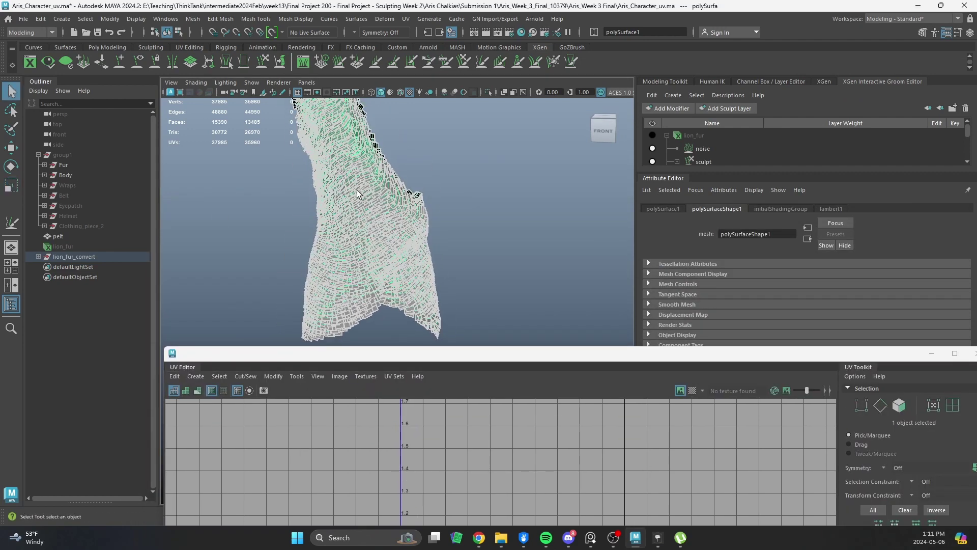
right_click(356, 190)
mouse_move(377, 472)
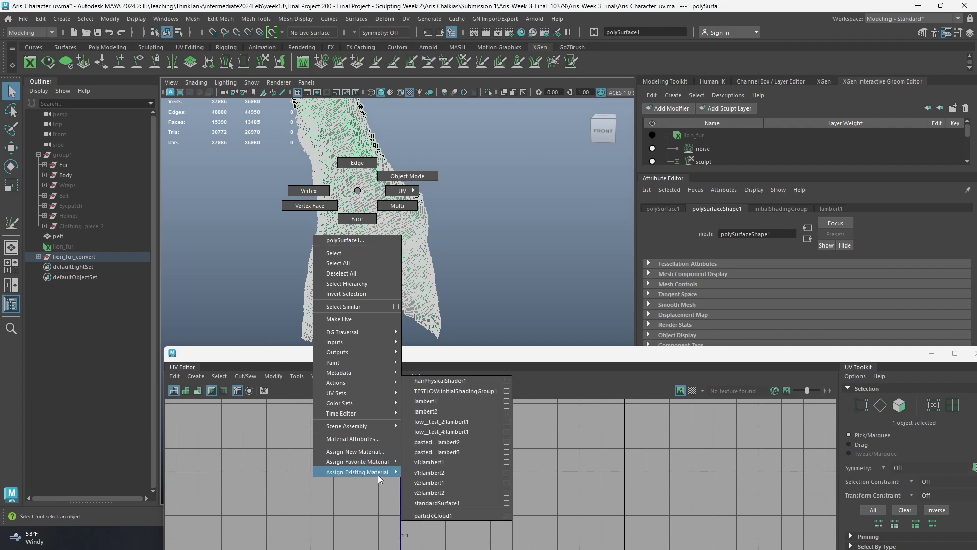
click(466, 412)
scroll(511, 280, up, 2)
scroll(511, 280, up, 5)
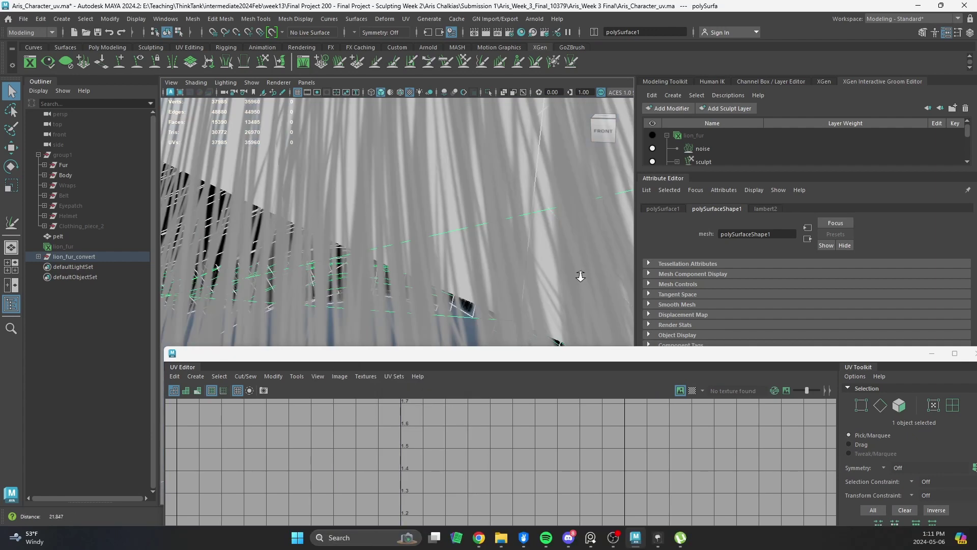
Nudge the stacked fur UVs over the dense hair clump in the upper-left quarter of hairAlpha.psd and close the UV Editor.
drag(423, 359, 343, 94)
scroll(383, 390, up, 3)
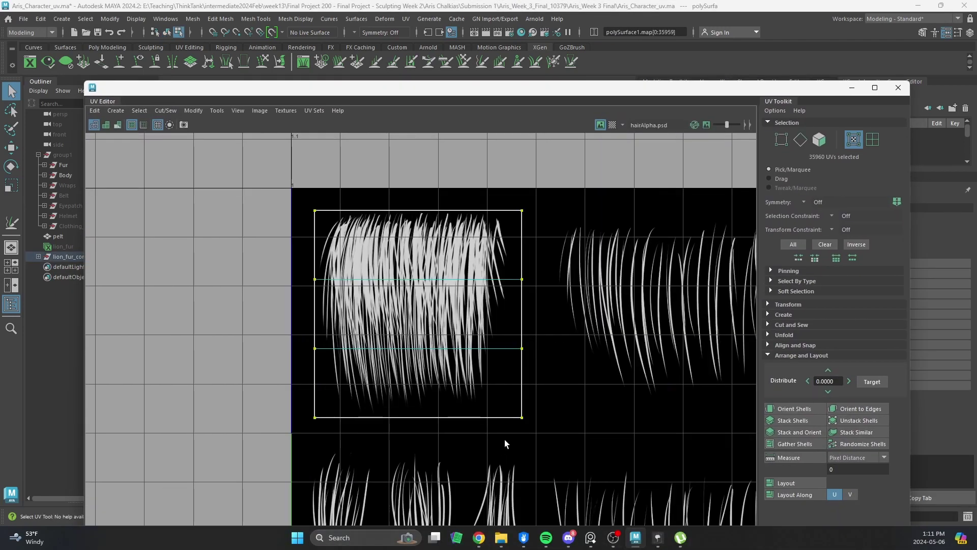
key(w)
drag(418, 310, 419, 309)
drag(898, 80, 897, 83)
click(899, 91)
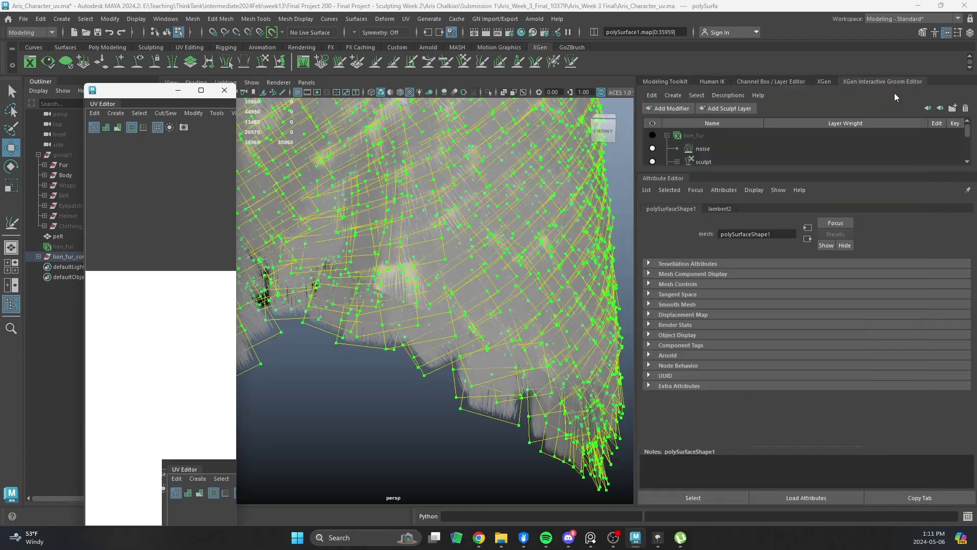
Return the converted fur mesh to object mode, deselect it and check the textured fur around the shoulder.
alt+right_drag(451, 286, 364, 265)
alt+middle_drag(365, 265, 364, 397)
right_drag(447, 263, 503, 245)
click(533, 255)
alt+drag(534, 256, 399, 373)
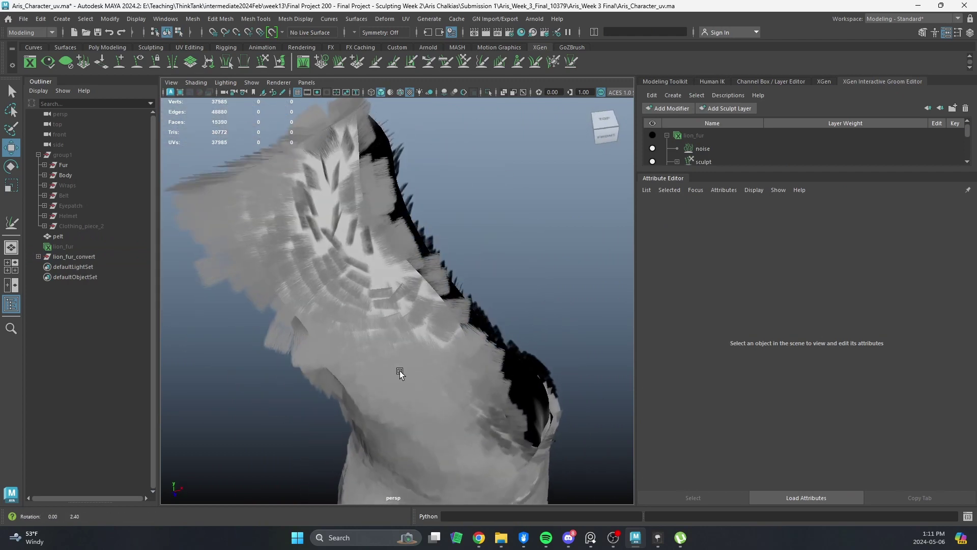
Isolate the pelt mesh and assign the existing lambert1 material to it.
click(389, 280)
key(q)
click(377, 275)
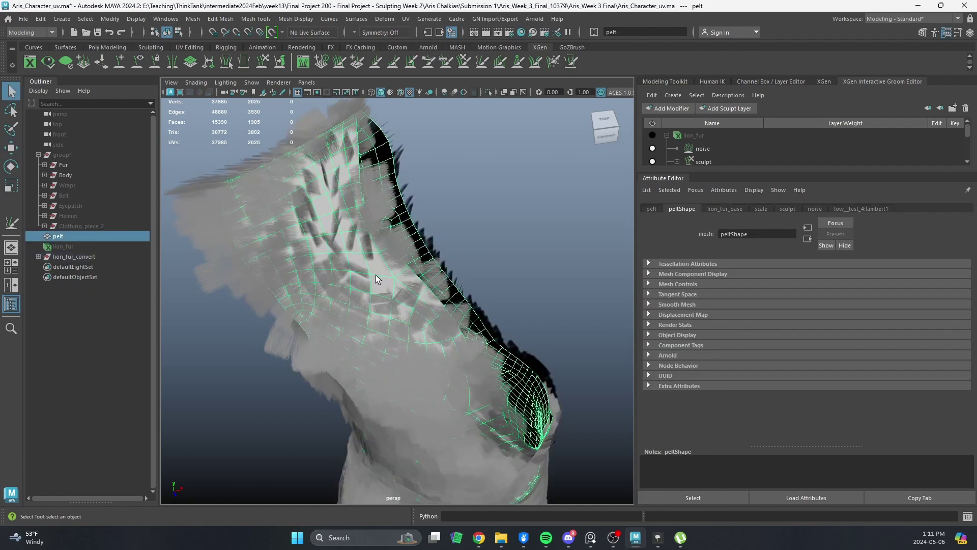
alt+drag(377, 277, 479, 373)
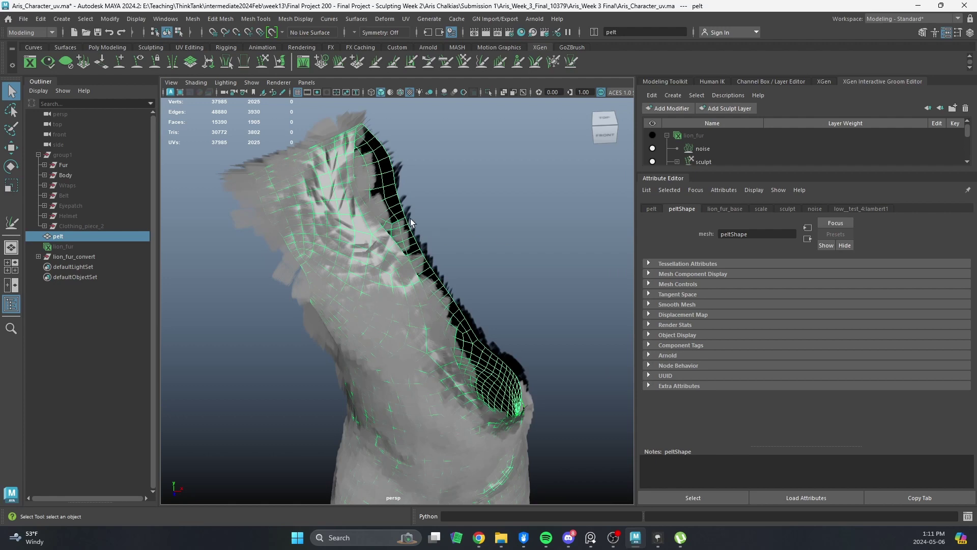
key(ctrl+1)
right_drag(360, 235, 361, 253)
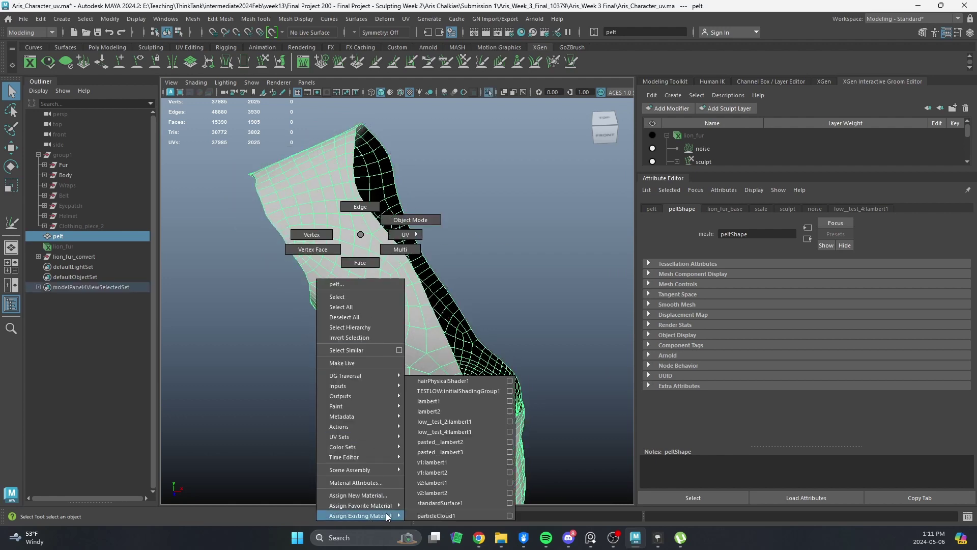
click(457, 402)
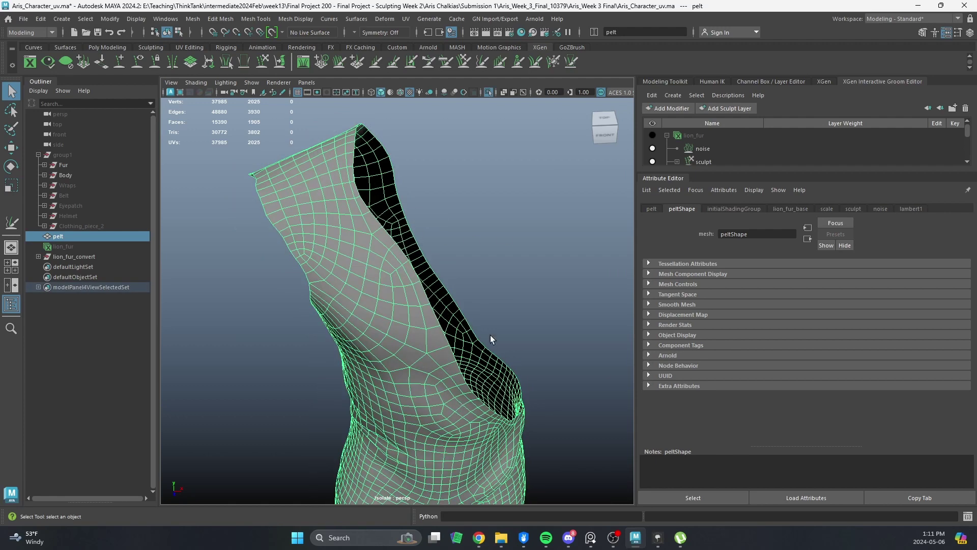
End the pelt's isolation, check the fur against it from several angles and select the pelt.
alt+drag(496, 394, 530, 331)
click(530, 332)
scroll(527, 331, down, 4)
alt+drag(423, 324, 383, 288)
alt+drag(460, 210, 416, 239)
click(379, 249)
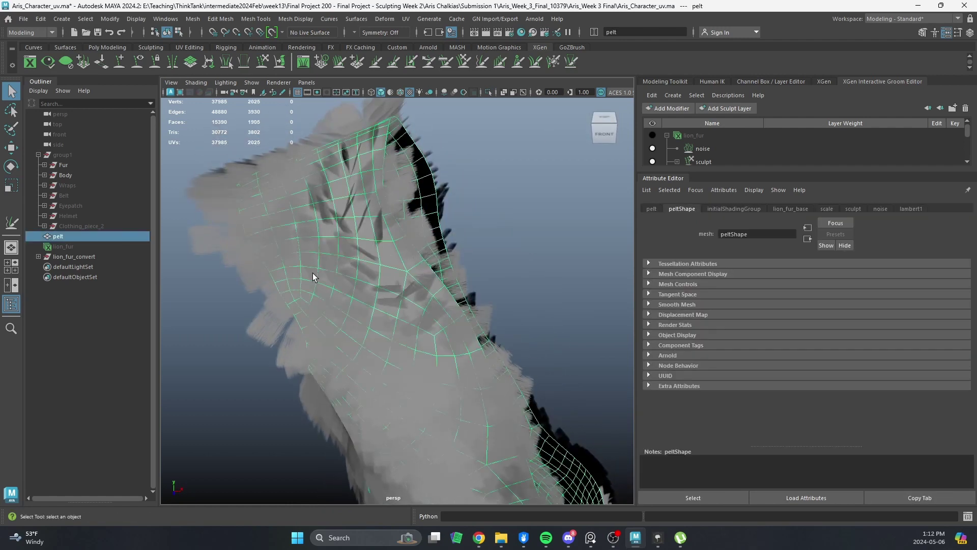
Unparent the polySurface1 fur mesh from the lion_fur_convert group.
click(39, 256)
click(87, 267)
key(shift+p)
Rename the unparented fur mesh to lion_fur_cards and delete the empty lion_fur_convert group.
click(81, 257)
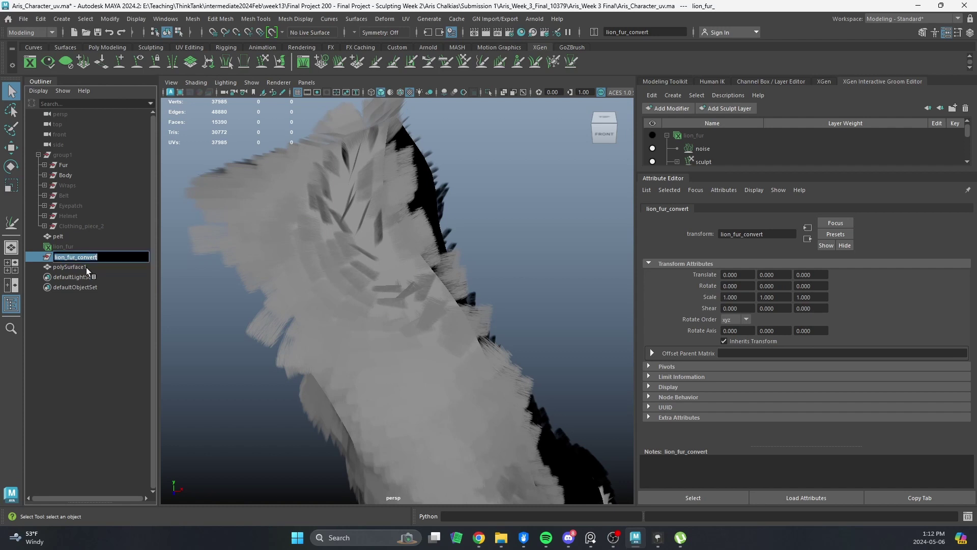
double_click(79, 267)
text(lion_fur_convert)
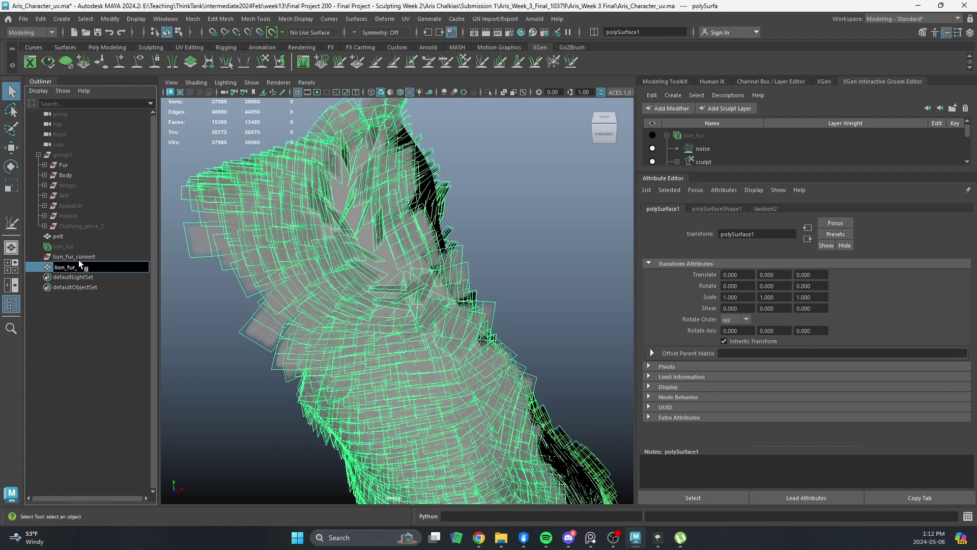
key(Return)
click(134, 256)
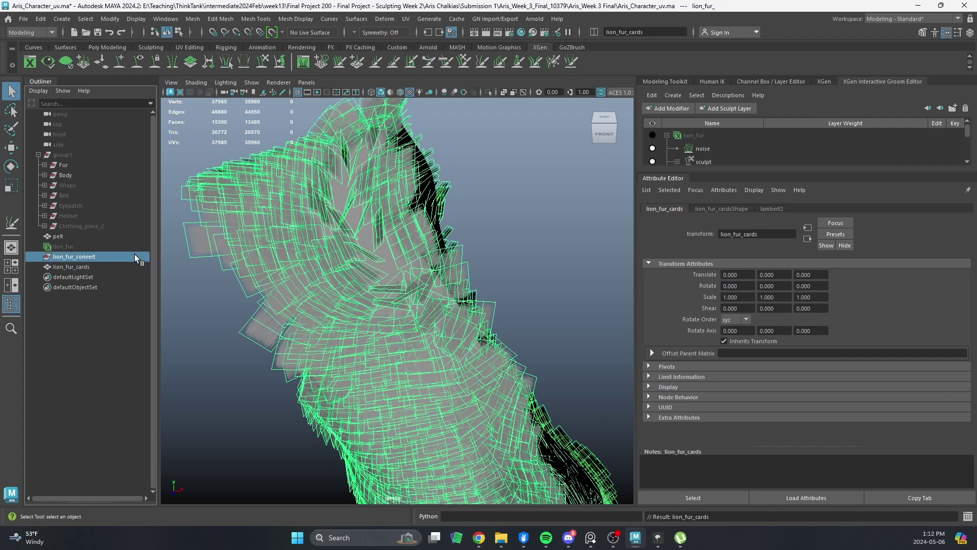
key(Delete)
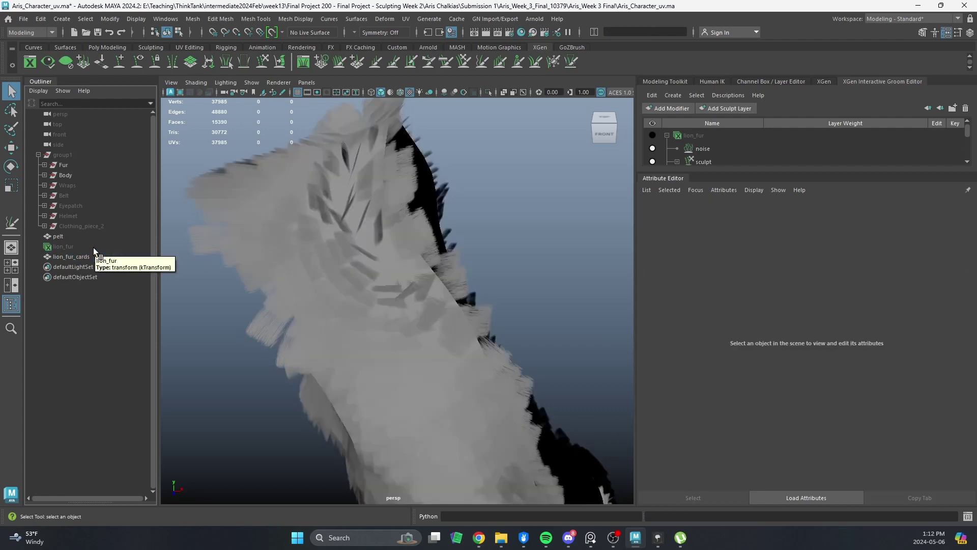
Transfer only vertex normals from the pelt to lion_fur_cards, with UV Sets off, World sample space and Closest to point search.
click(109, 257)
click(68, 239)
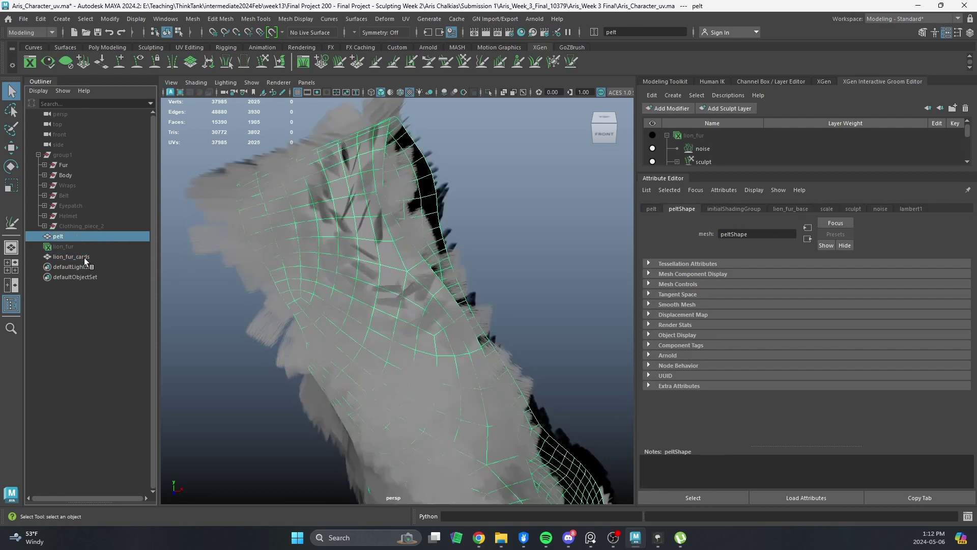
ctrl+click(84, 257)
key(space)
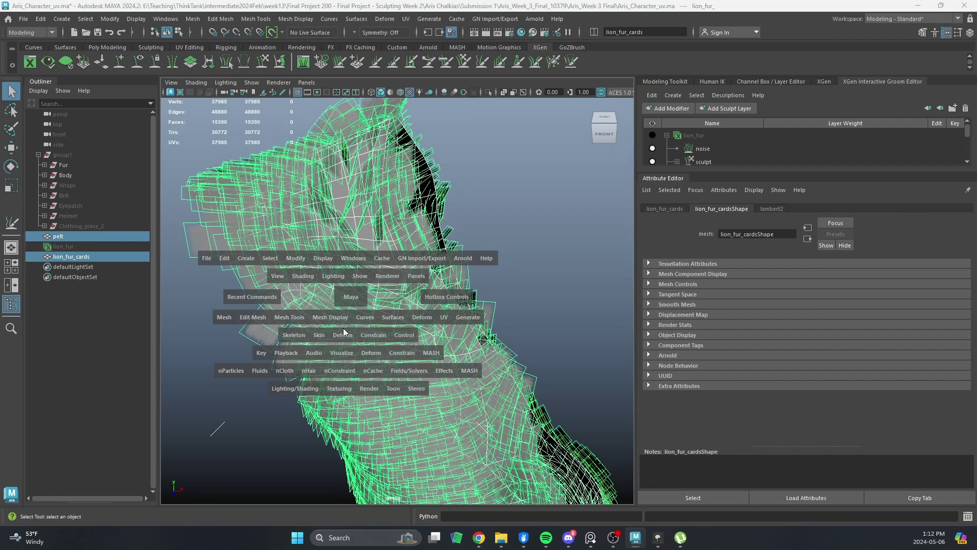
click(226, 317)
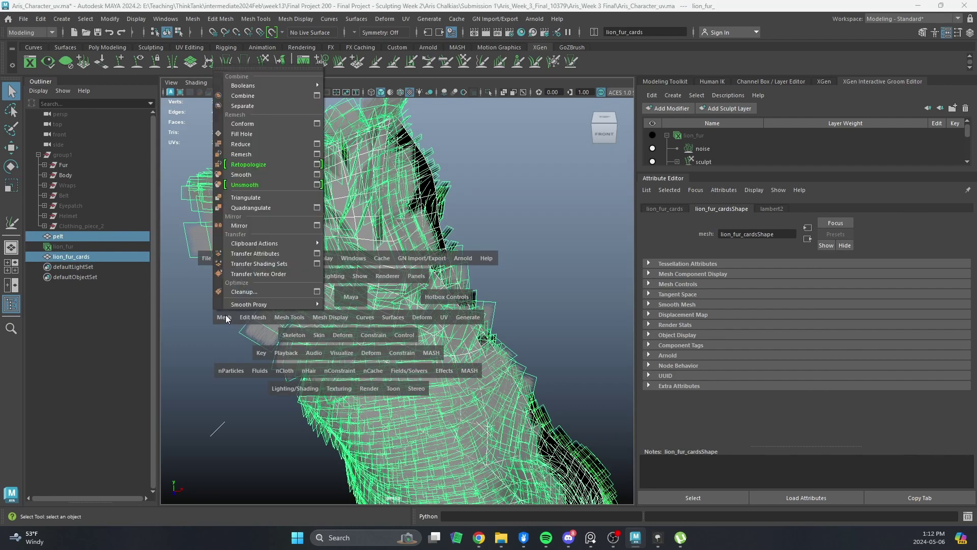
click(316, 254)
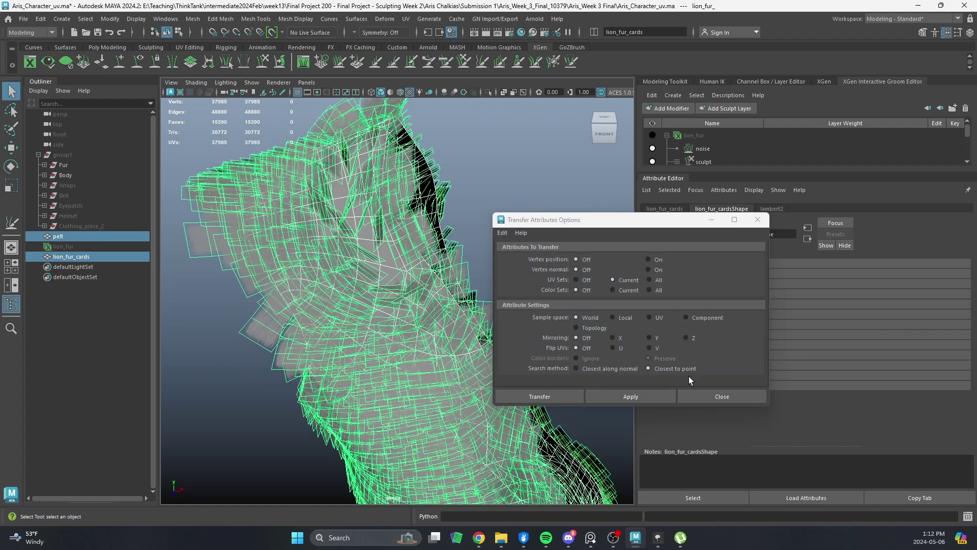
click(580, 279)
click(632, 396)
Set the Hardware Renderer 2.0 transparency algorithm to Depth Peeling and close its settings.
alt+right_drag(474, 203, 438, 169)
click(438, 169)
alt+middle_drag(468, 330, 427, 261)
alt+drag(426, 261, 320, 270)
click(279, 82)
click(336, 103)
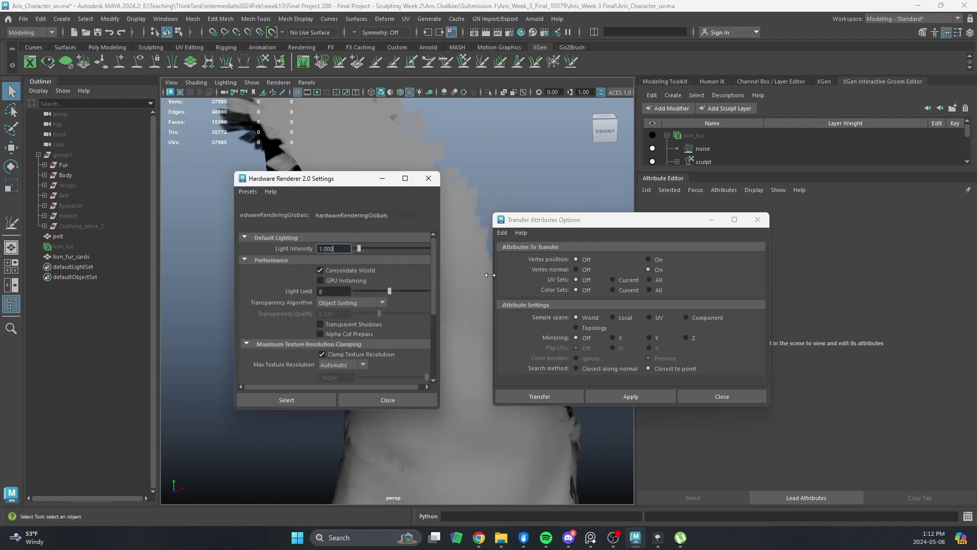
click(377, 302)
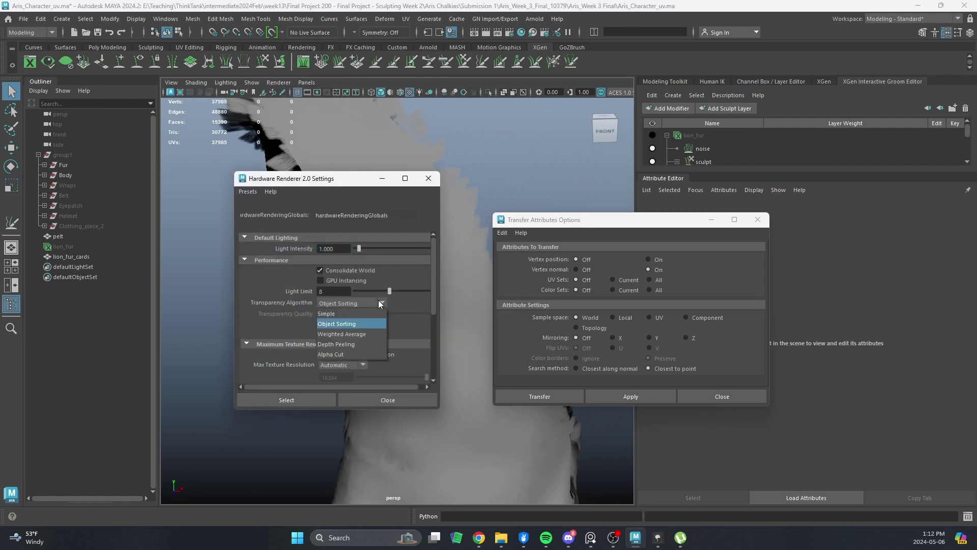
click(338, 344)
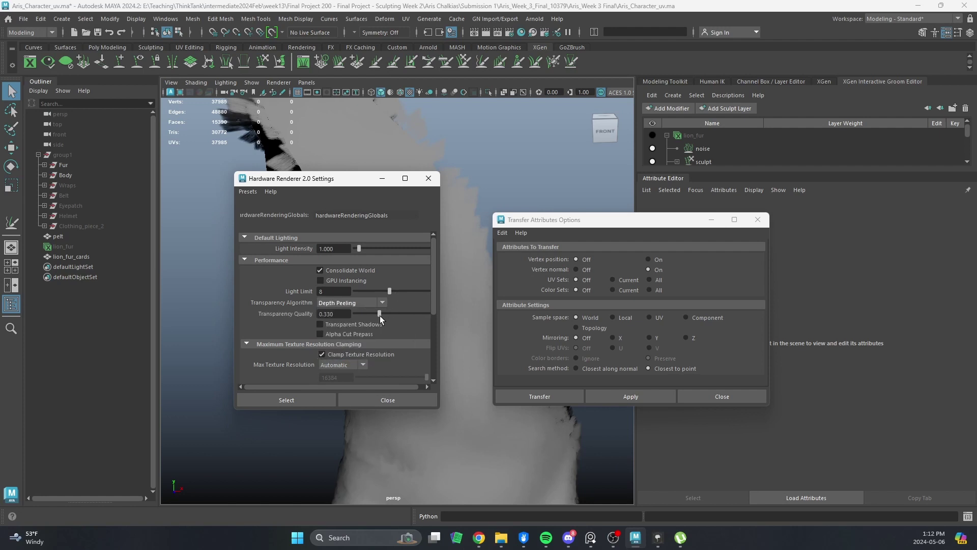
click(430, 179)
Examine the shading and layering of the fur cards from all around the pelt.
alt+drag(370, 267, 219, 262)
alt+right_drag(219, 263, 274, 291)
alt+drag(275, 291, 325, 329)
alt+right_drag(325, 329, 276, 292)
alt+drag(277, 292, 275, 291)
alt+drag(268, 360, 344, 340)
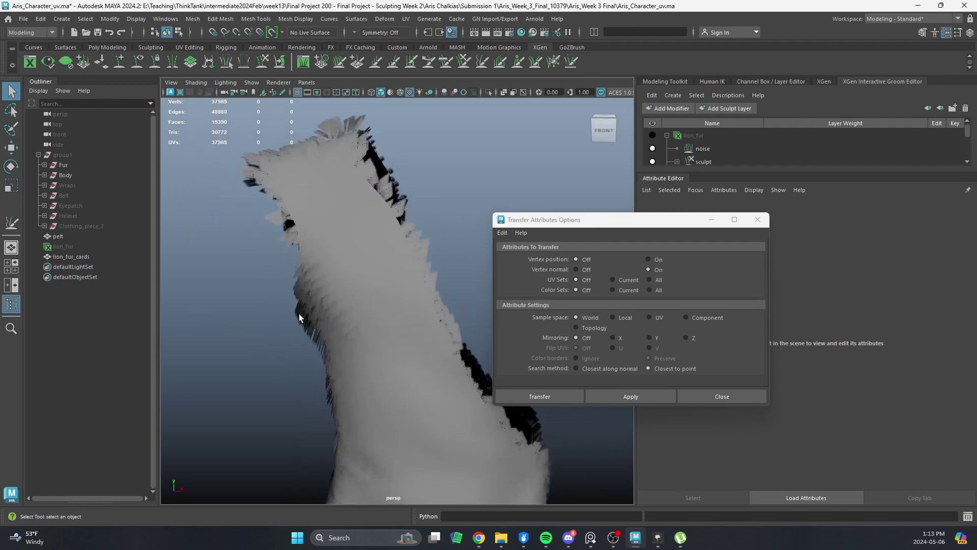
alt+drag(293, 245, 281, 316)
click(257, 334)
alt+right_drag(282, 316, 239, 305)
alt+drag(239, 306, 275, 310)
alt+right_drag(275, 310, 303, 323)
alt+middle_drag(304, 322, 310, 345)
alt+right_drag(310, 345, 336, 356)
alt+drag(336, 357, 381, 381)
alt+right_drag(381, 382, 392, 346)
alt+middle_drag(392, 346, 368, 323)
click(273, 294)
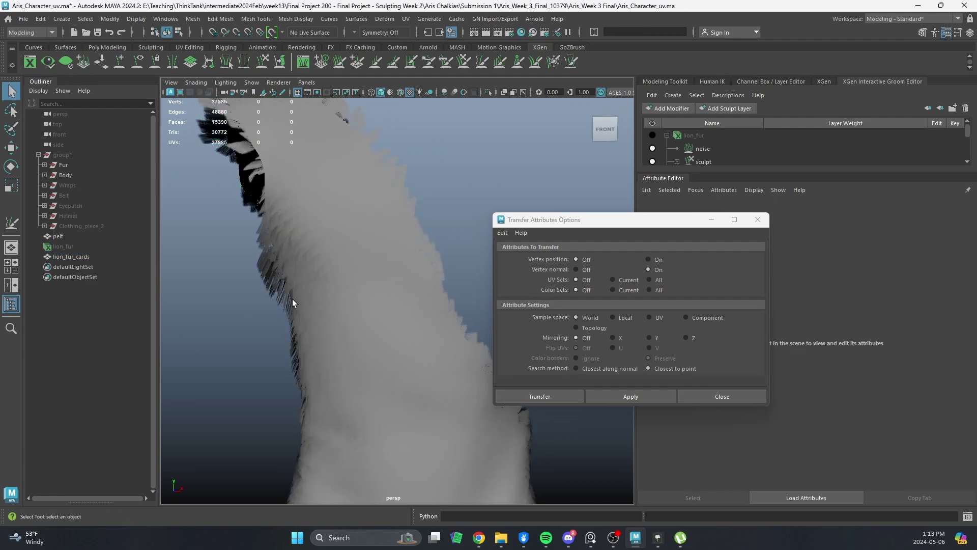
alt+drag(291, 307, 315, 286)
click(316, 286)
Try rotating a single fur card face on the side of the pelt and return to object mode.
alt+right_drag(323, 308, 363, 318)
key(F11)
click(338, 313)
key(b)
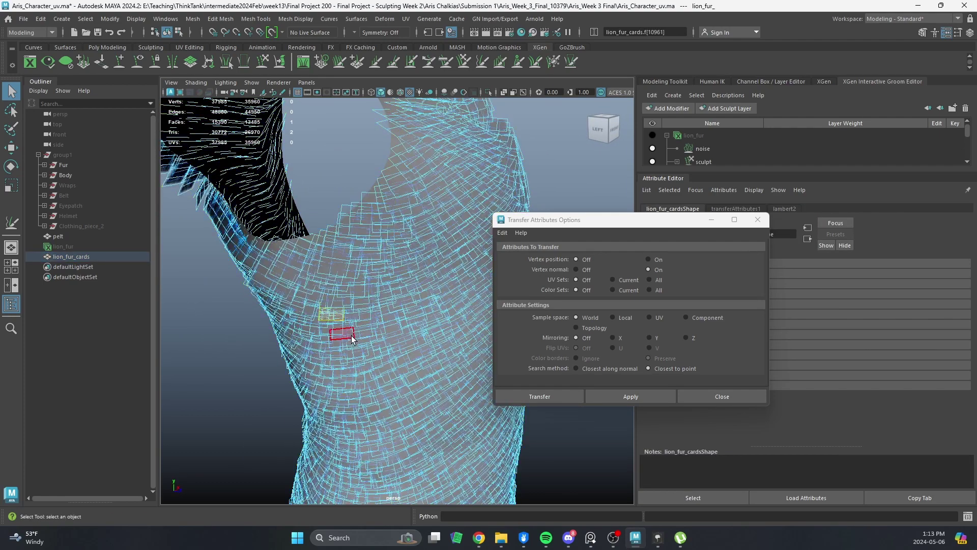
key(e)
drag(384, 307, 350, 373)
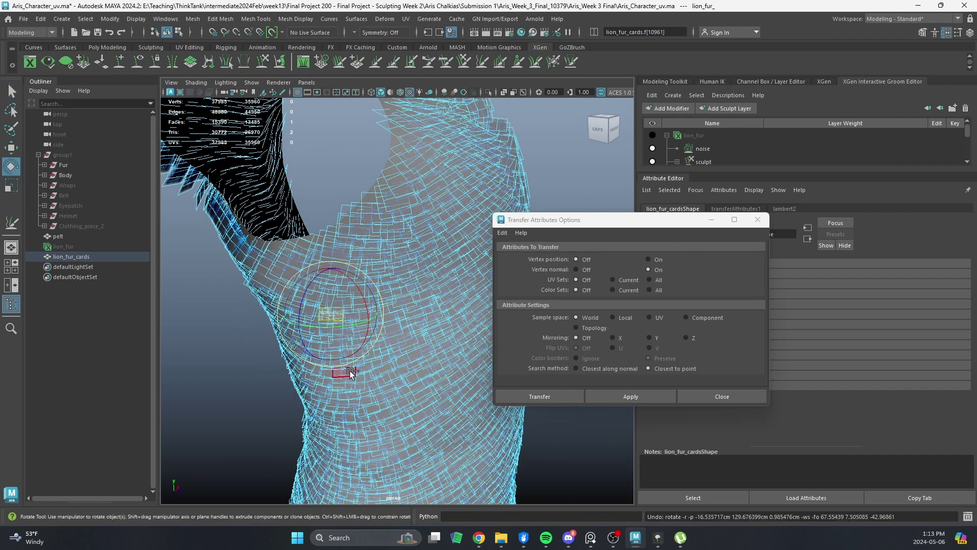
key(q)
key(F8)
Frame the lion_fur_cards mesh and examine its cards along the pelt's lower edge.
key(f)
alt+drag(388, 344, 311, 386)
click(312, 385)
alt+middle_drag(326, 363, 341, 224)
alt+right_drag(340, 313, 344, 351)
alt+drag(344, 351, 400, 422)
click(400, 423)
scroll(314, 323, up, 4)
click(315, 323)
alt+middle_drag(315, 326, 325, 331)
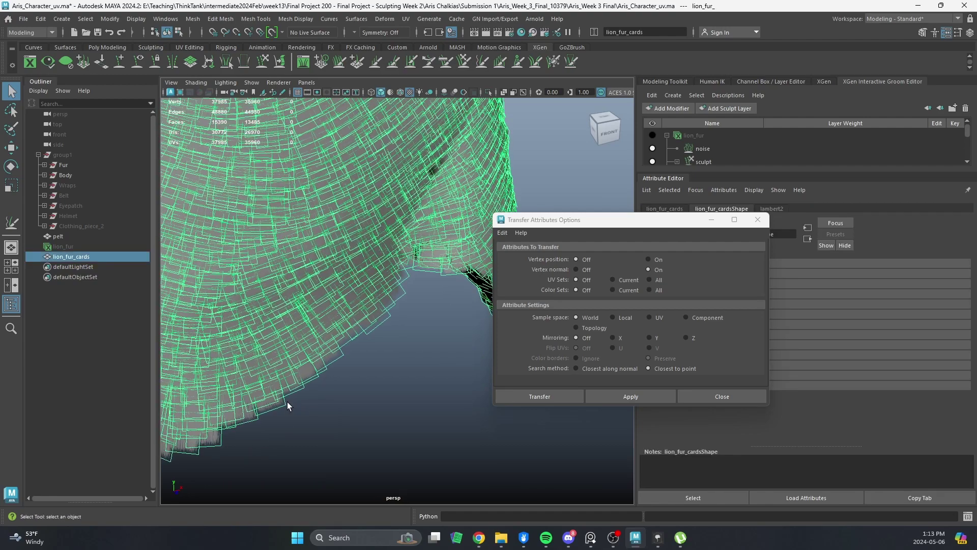
Examine the fur cards along the pelt's lower edge and view their UVs over hairAlpha.psd in the UV Editor.
alt+drag(288, 401, 390, 401)
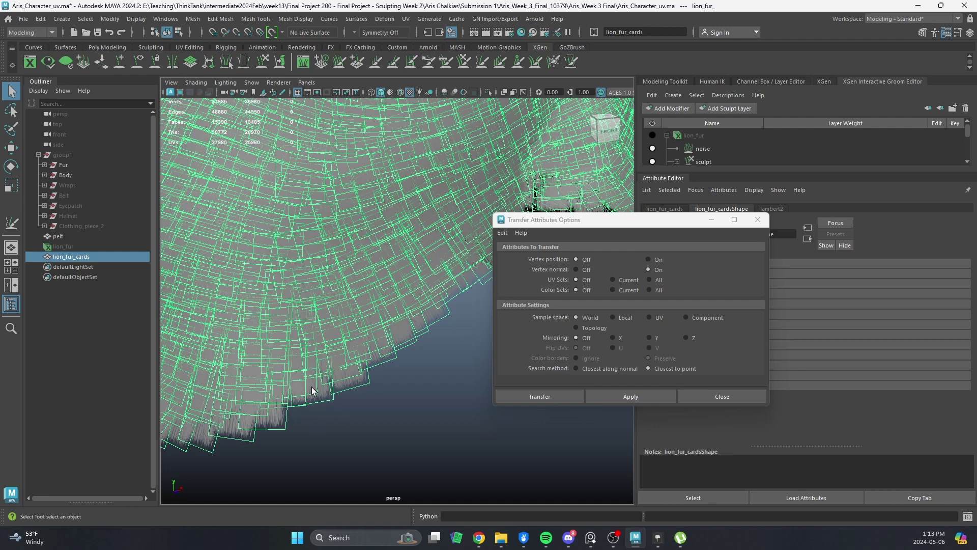
alt+drag(312, 387, 325, 443)
alt+middle_drag(325, 443, 339, 361)
mouse_move(339, 361)
alt+mouse_down()
mouse_move(404, 399)
mouse_move(389, 414)
mouse_move(331, 401)
mouse_move(381, 400)
mouse_move(350, 368)
alt+mouse_up()
key(alt+1)
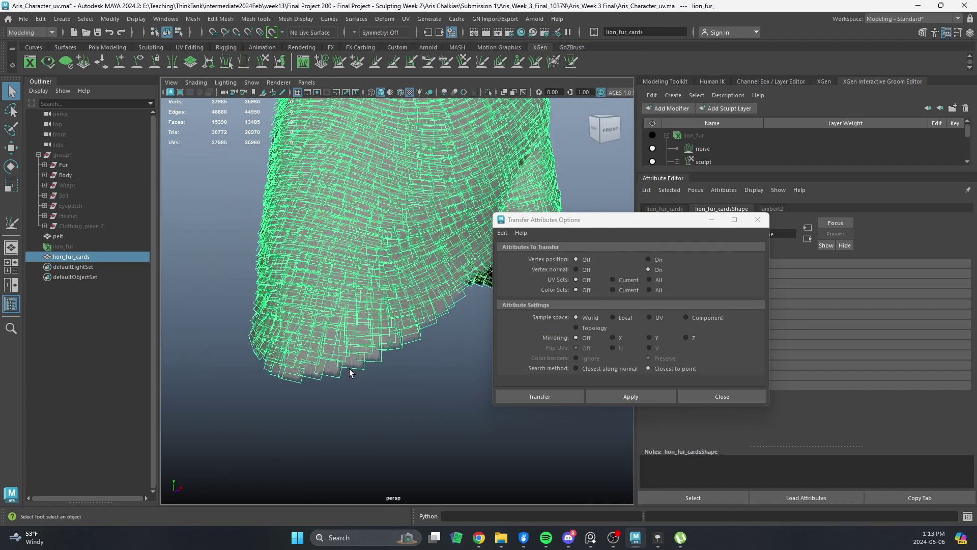
click(406, 19)
click(425, 39)
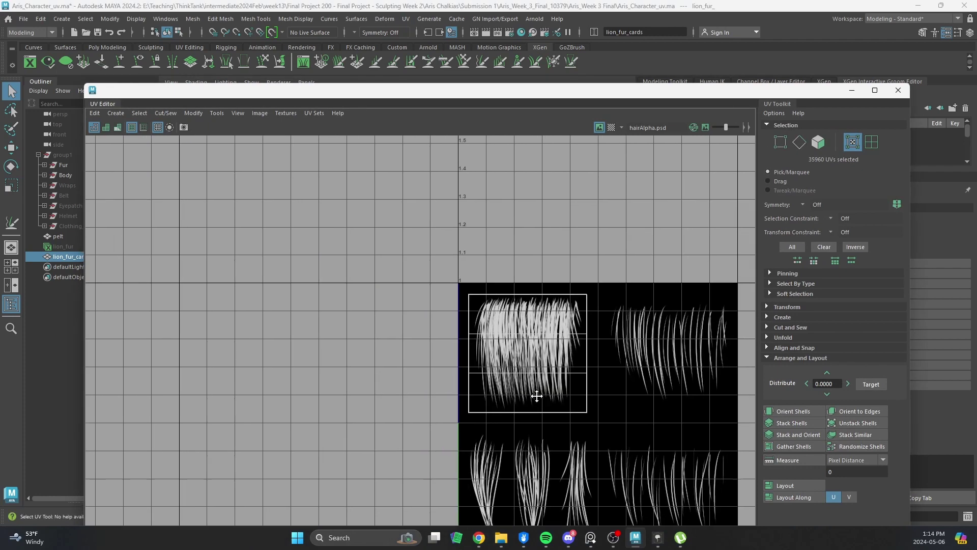
alt+middle_drag(511, 366, 393, 298)
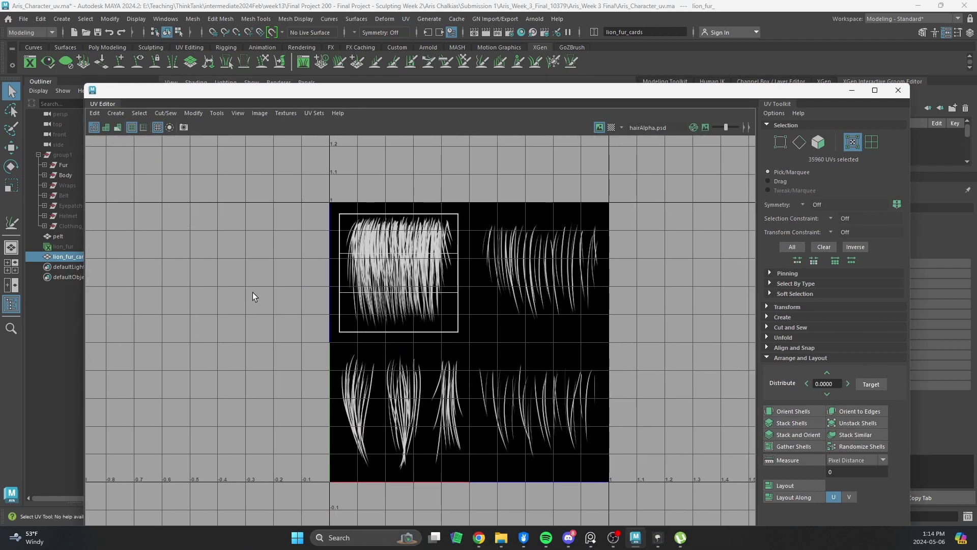
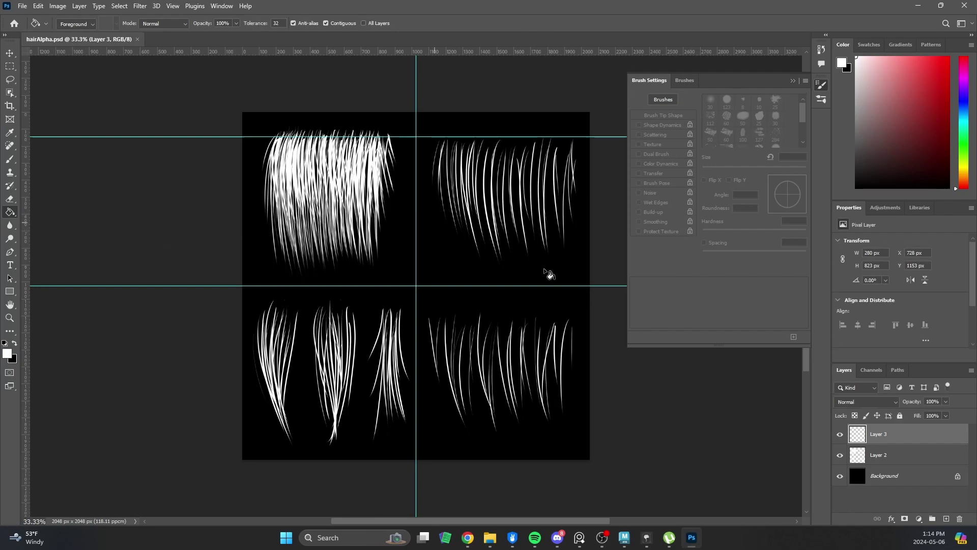
Switch to Photoshop, select Layer 2 of hairAlpha.psd and set the Eraser size to 231 px.
click(840, 435)
click(858, 457)
key(z)
mouse_move(332, 197)
mouse_down()
mouse_move(372, 232)
mouse_move(358, 244)
mouse_up()
key(e)
alt+right_drag(185, 386, 244, 385)
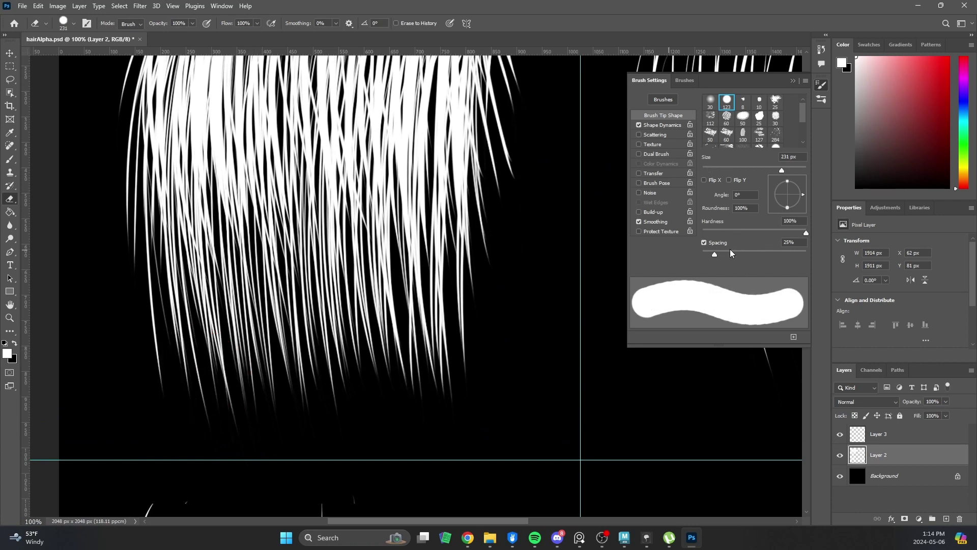
Soften the Eraser to 0% hardness with 29% spacing and enlarge it to 335 px.
drag(720, 229, 651, 224)
mouse_move(715, 254)
mouse_down()
mouse_move(701, 254)
mouse_move(717, 258)
mouse_up()
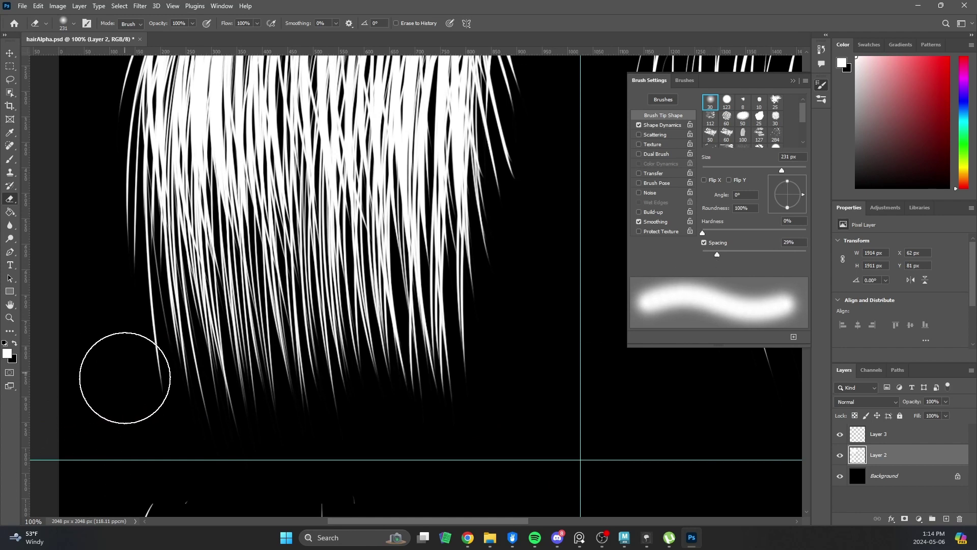
alt+right_drag(124, 382, 133, 381)
drag(209, 475, 253, 487)
key(ctrl+z)
alt+right_drag(154, 385, 173, 385)
Try fading the lower tips and sides of the dense hair clump on Layer 2, and save hairAlpha.psd.
mouse_move(105, 336)
mouse_down()
mouse_move(208, 425)
mouse_move(87, 316)
mouse_move(288, 425)
mouse_move(499, 379)
mouse_move(456, 430)
mouse_move(493, 371)
mouse_move(528, 384)
mouse_move(502, 363)
mouse_up()
drag(115, 299, 102, 275)
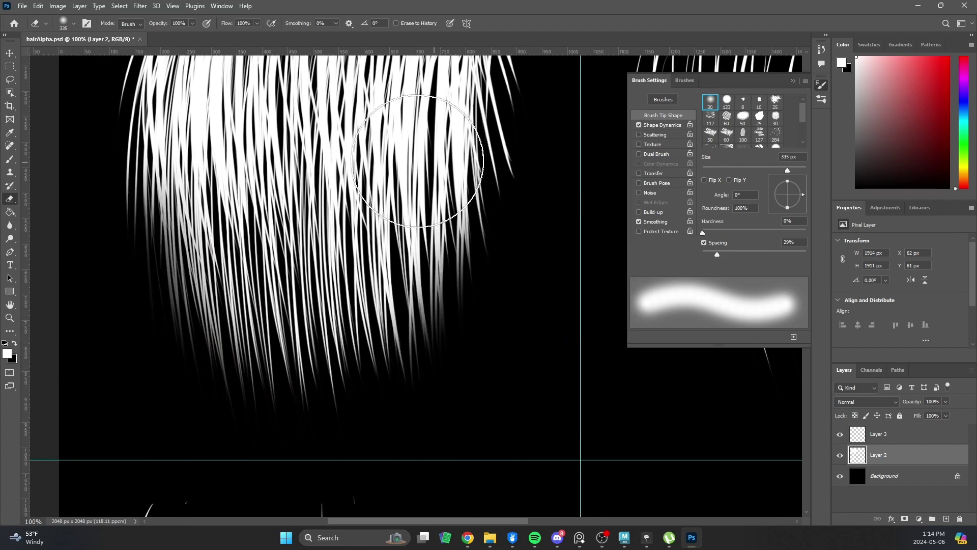
drag(441, 129, 435, 291)
key(z)
alt+click(435, 292)
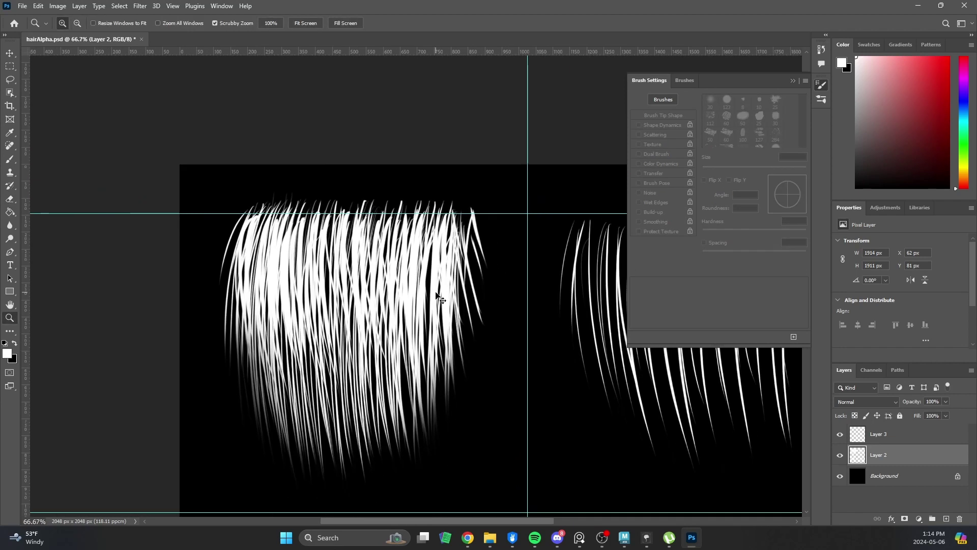
key(ctrl+s)
Switch to Maya, close the UV Editor and Transfer Attributes options, and reload hairAlpha.psd in lambert2's transparency file texture.
key(alt+Tab)
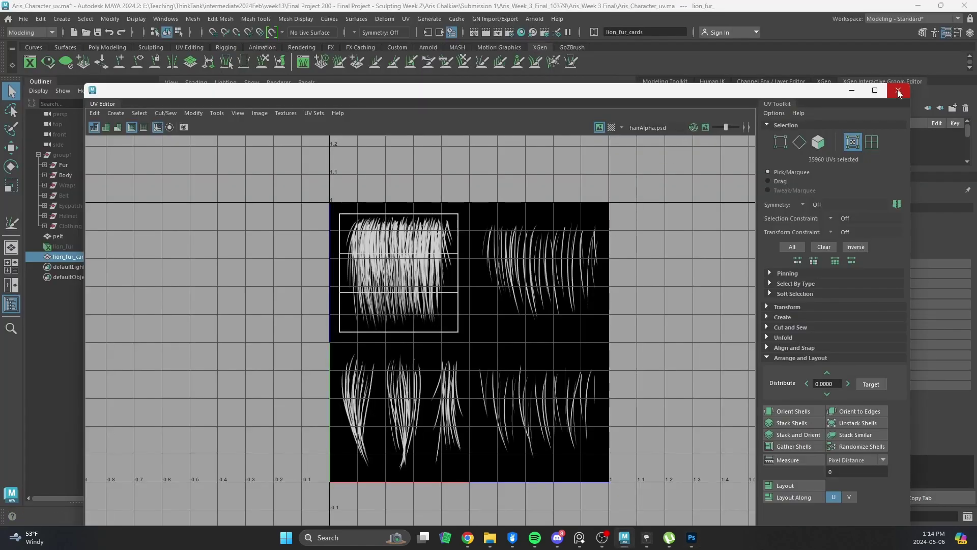
drag(712, 92, 0, 245)
click(758, 220)
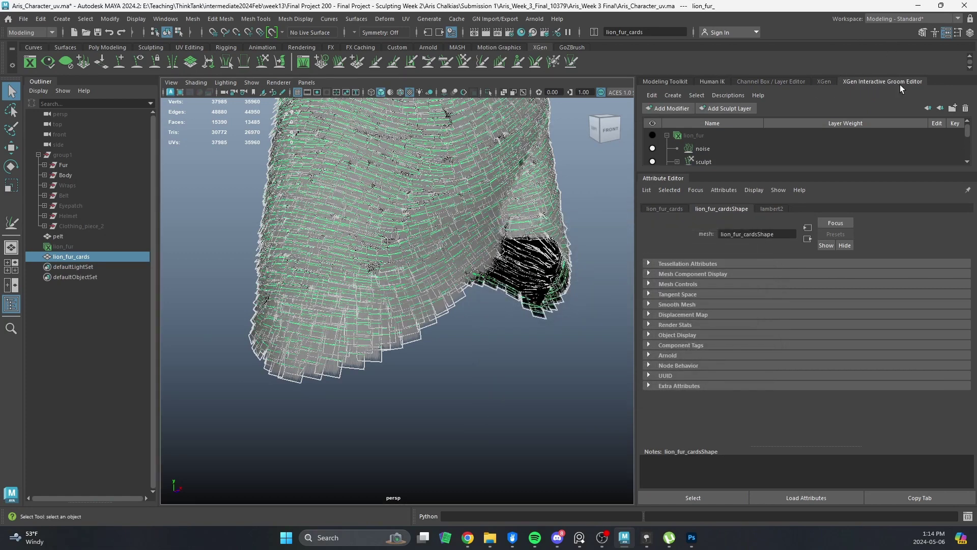
click(771, 209)
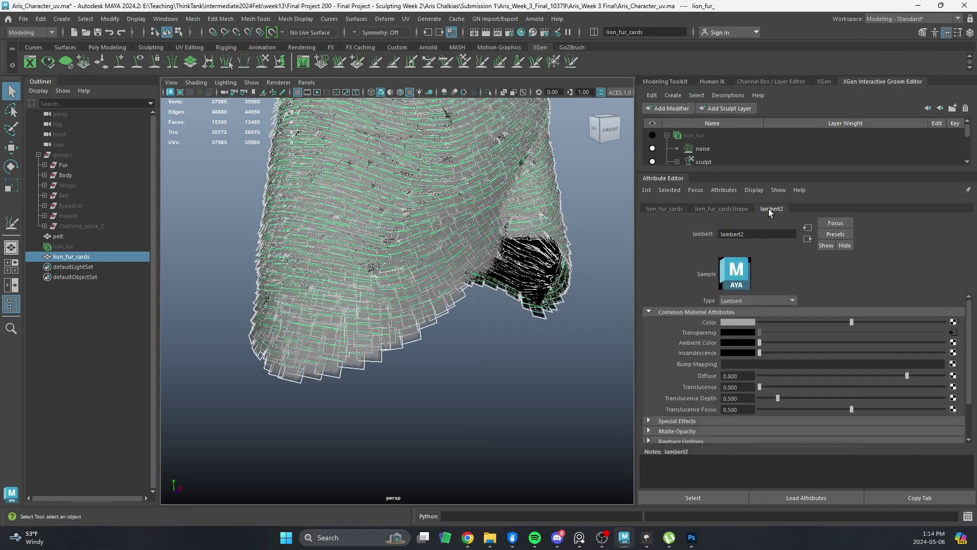
click(954, 333)
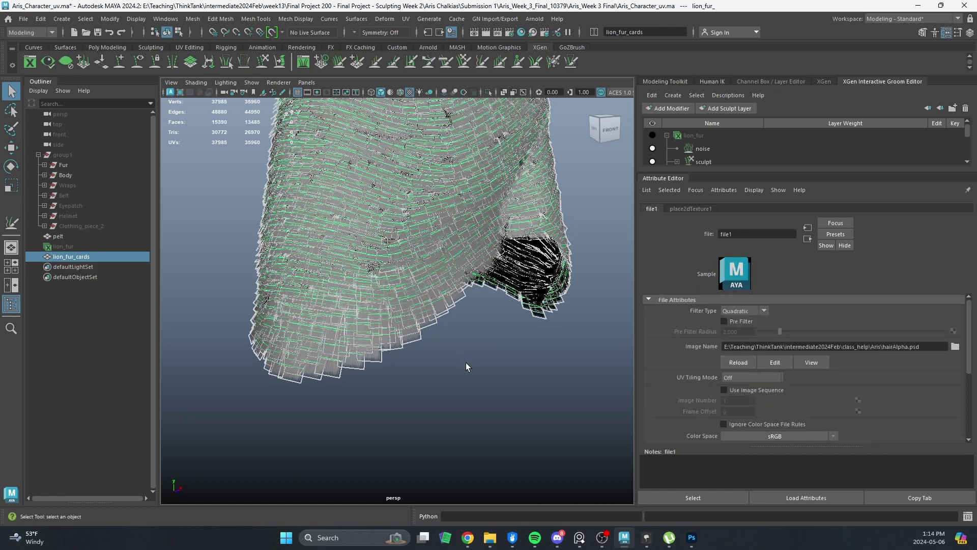
Examine the hair alpha on the fur cards close up at the pelt's lower edge.
alt+right_drag(299, 360, 482, 445)
alt+middle_drag(482, 444, 399, 353)
alt+drag(399, 353, 425, 394)
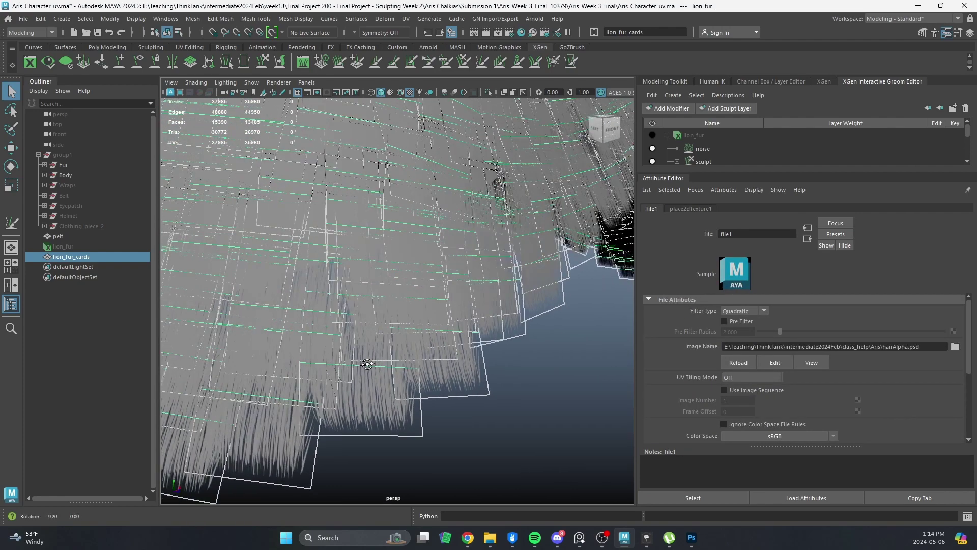
alt+right_drag(425, 394, 390, 388)
alt+drag(379, 378, 346, 397)
alt+right_drag(346, 397, 424, 379)
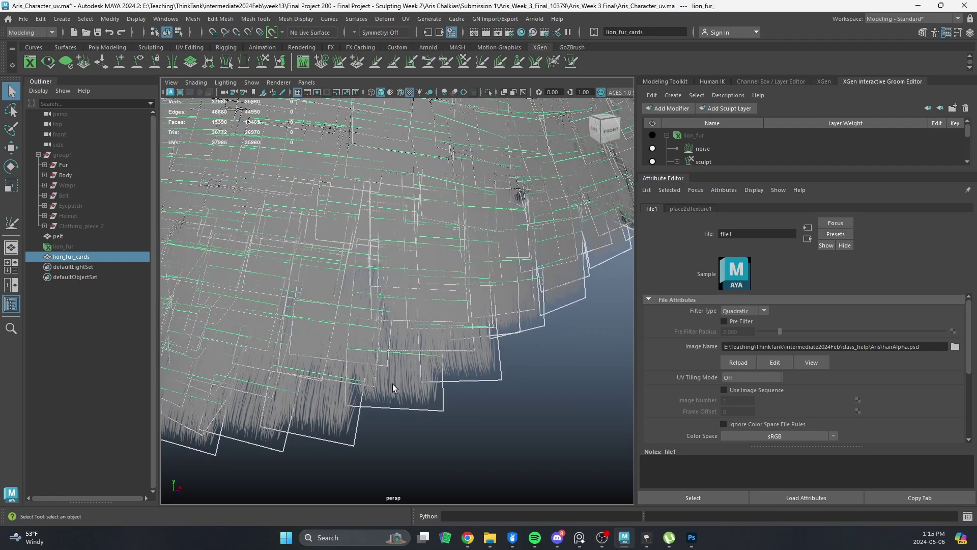
alt+right_drag(365, 386, 373, 392)
Isolate a single fur card at the lower edge to check its hair direction, and show the full mesh again.
key(ctrl+1)
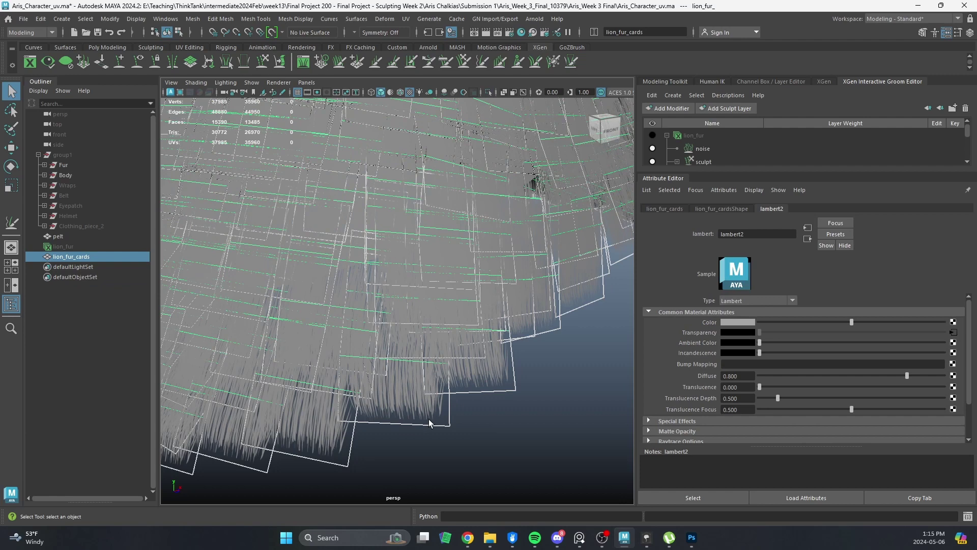
alt+drag(441, 406, 375, 402)
right_drag(375, 402, 377, 432)
double_click(407, 399)
key(ctrl+1)
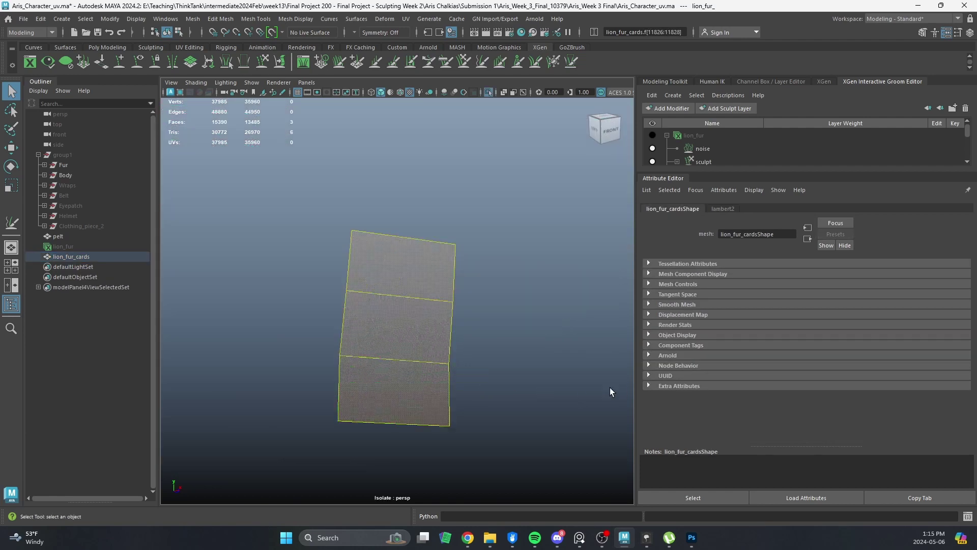
right_drag(437, 381, 490, 329)
click(479, 372)
click(446, 365)
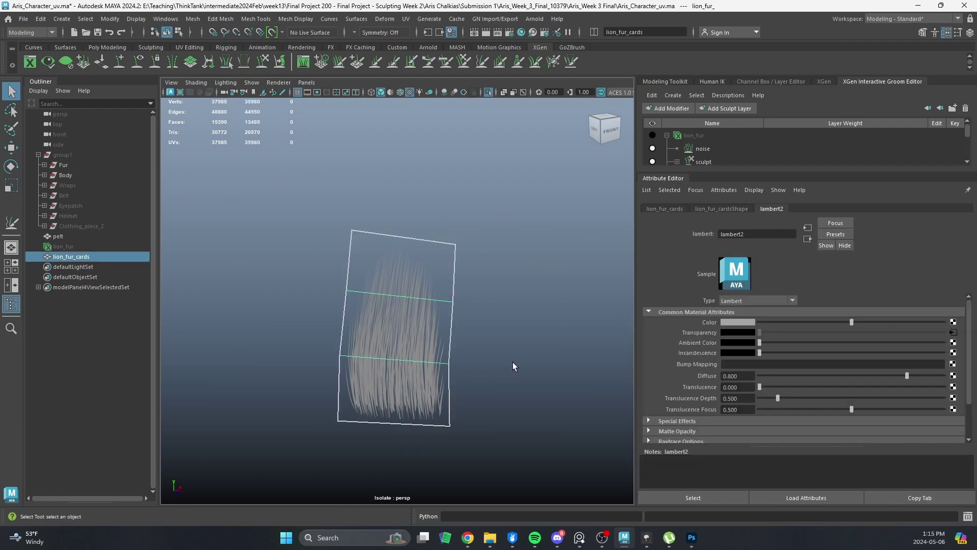
key(ctrl+1)
Rotate all UVs of lion_fur_cards by about 180° so the hair points down the cards, and deselect the mesh.
alt+right_drag(512, 361, 373, 340)
alt+drag(373, 340, 408, 344)
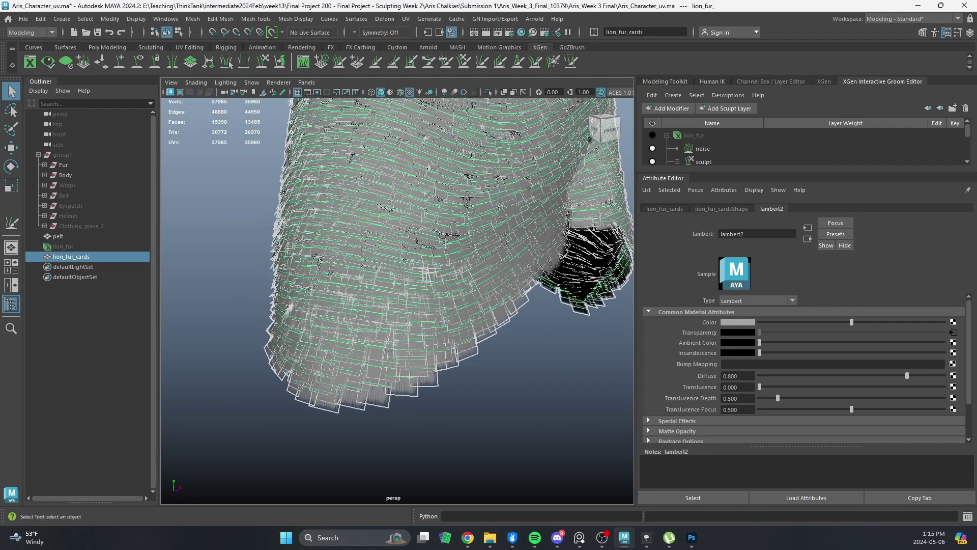
drag(483, 90, 511, 91)
right_drag(381, 283, 432, 283)
drag(547, 173, 313, 337)
key(e)
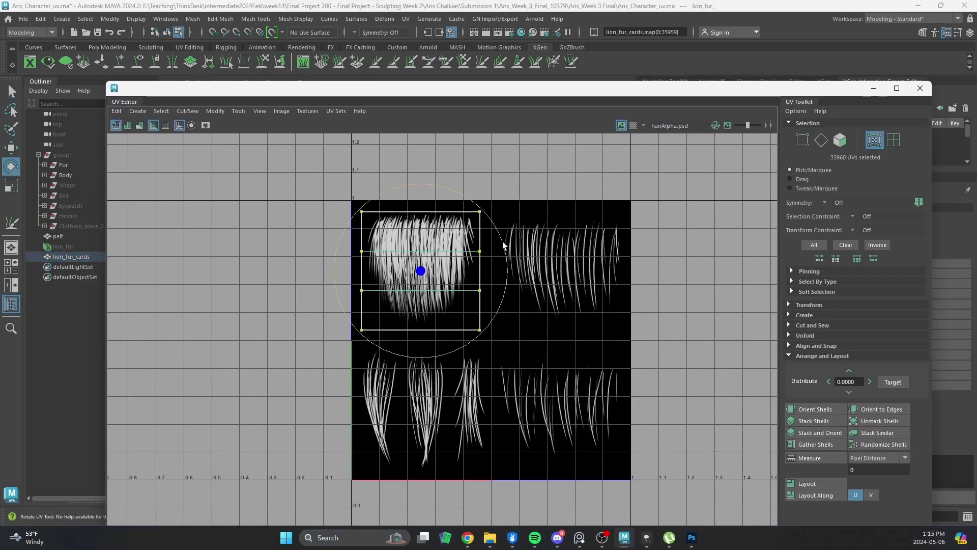
mouse_move(503, 242)
mouse_down()
mouse_move(402, 346)
mouse_move(330, 326)
mouse_move(330, 301)
mouse_up()
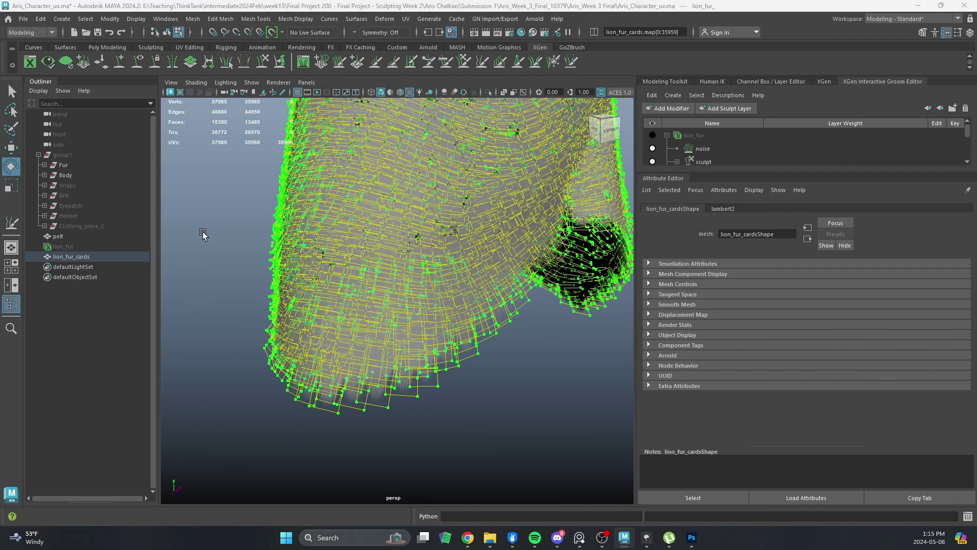
alt+drag(203, 239, 399, 371)
click(560, 445)
alt+drag(561, 446, 493, 395)
Switch to Photoshop and undo the eraser strokes on Layer 2's dense hair clump.
key(alt+Tab)
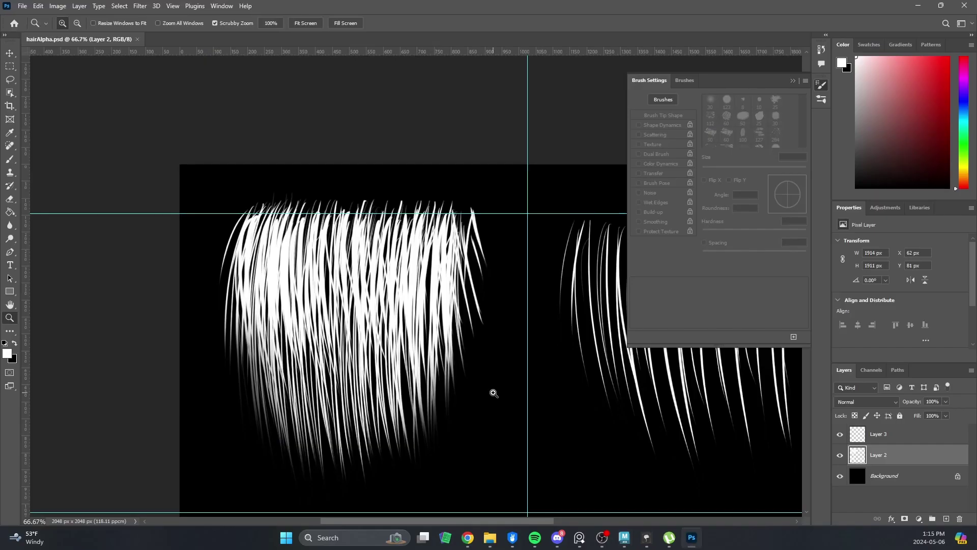
click(528, 380)
alt+click(462, 390)
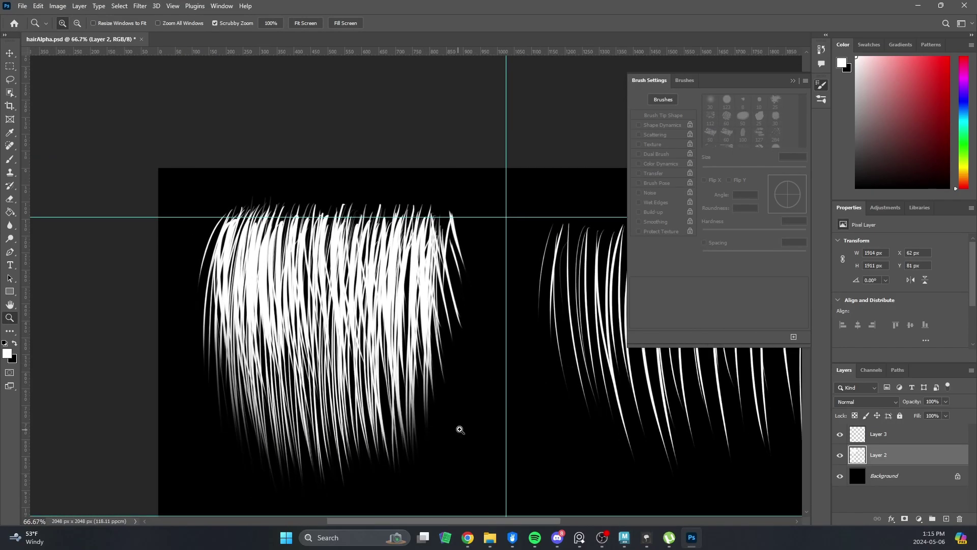
key(ctrl+z)
key(ctrl+z)
key(ctrl+z)
key(ctrl+z)
key(ctrl+z)
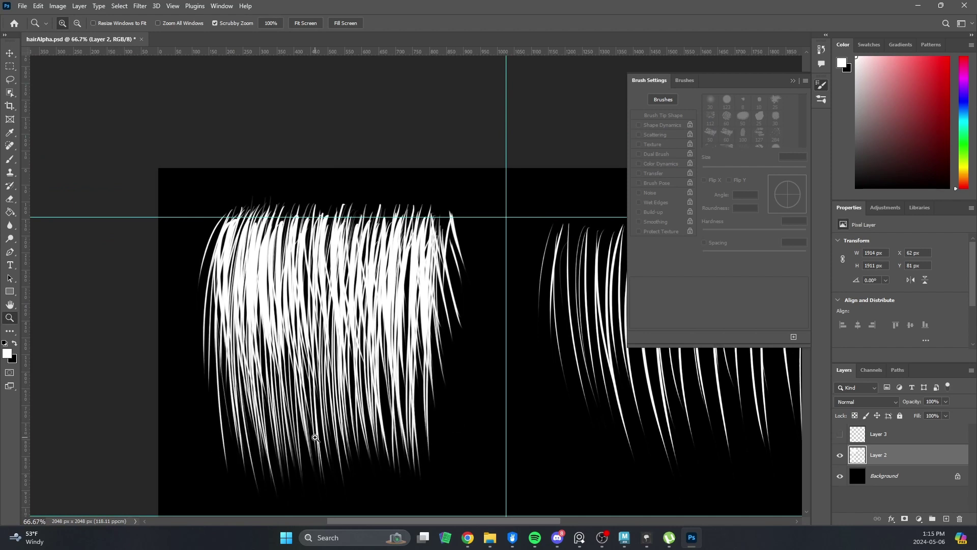
Fade the lower tips of the dense hair clump on Layer 2 with the soft 335 px Eraser and save hairAlpha.psd.
key(e)
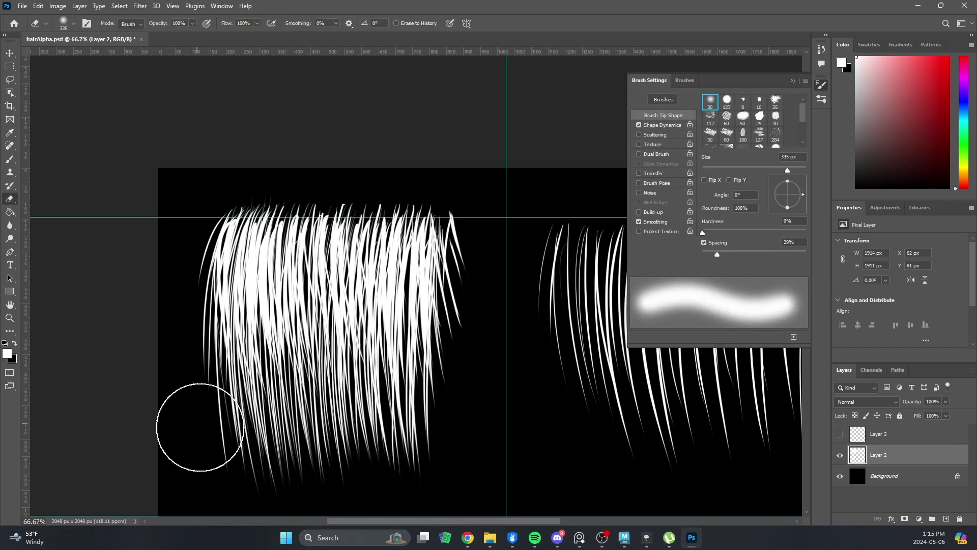
drag(348, 404, 415, 305)
drag(263, 380, 233, 428)
drag(218, 384, 270, 437)
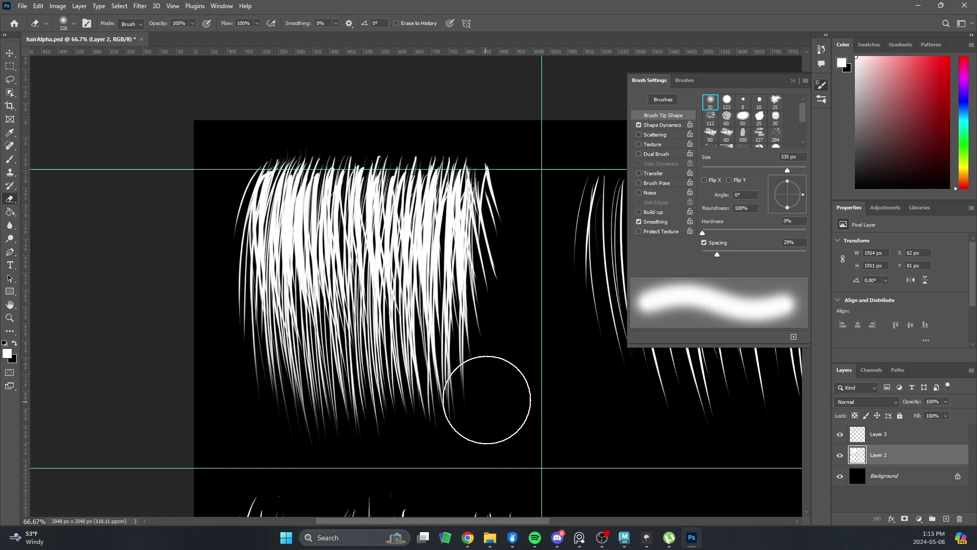
key(ctrl+s)
Switch to Maya and reload the hairAlpha.psd file texture in the fur cards' lambert2 transparency.
key(alt+Tab)
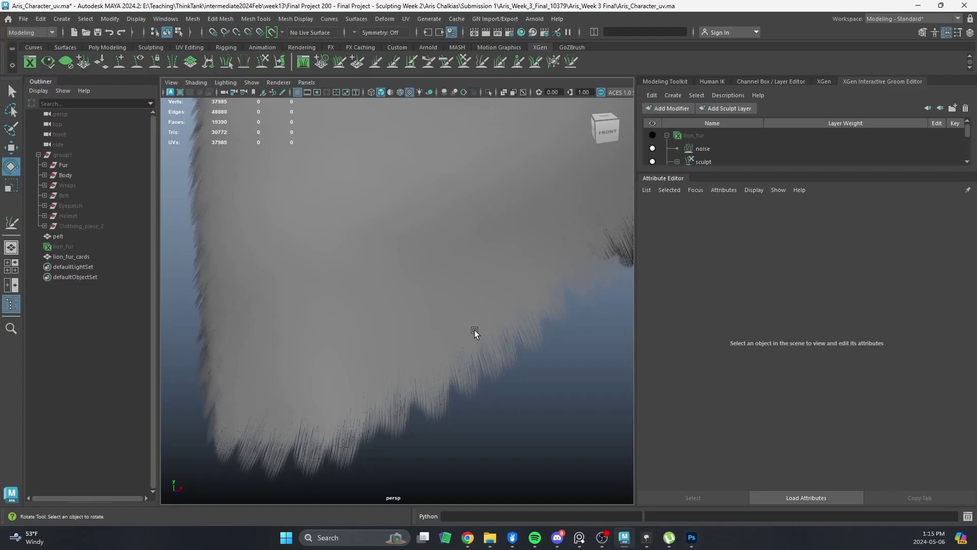
click(342, 464)
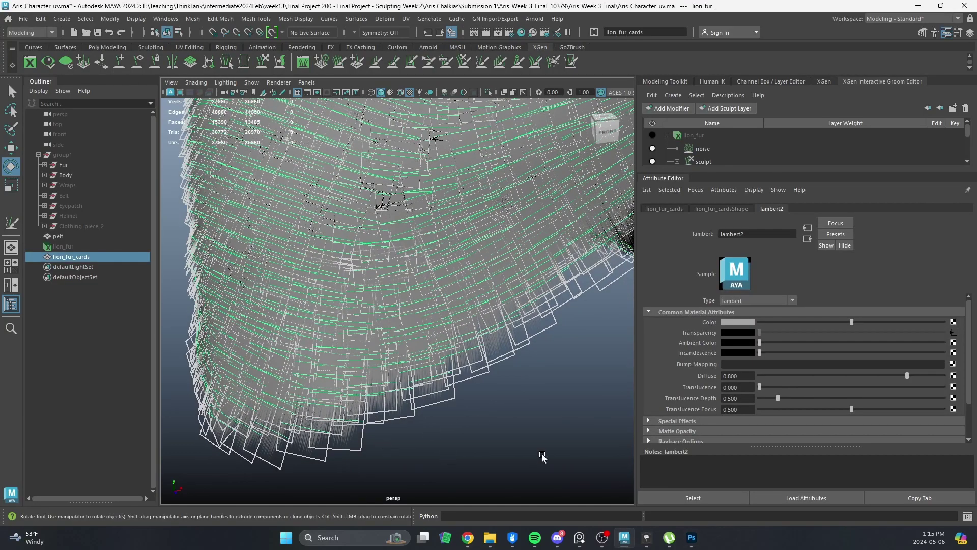
click(954, 332)
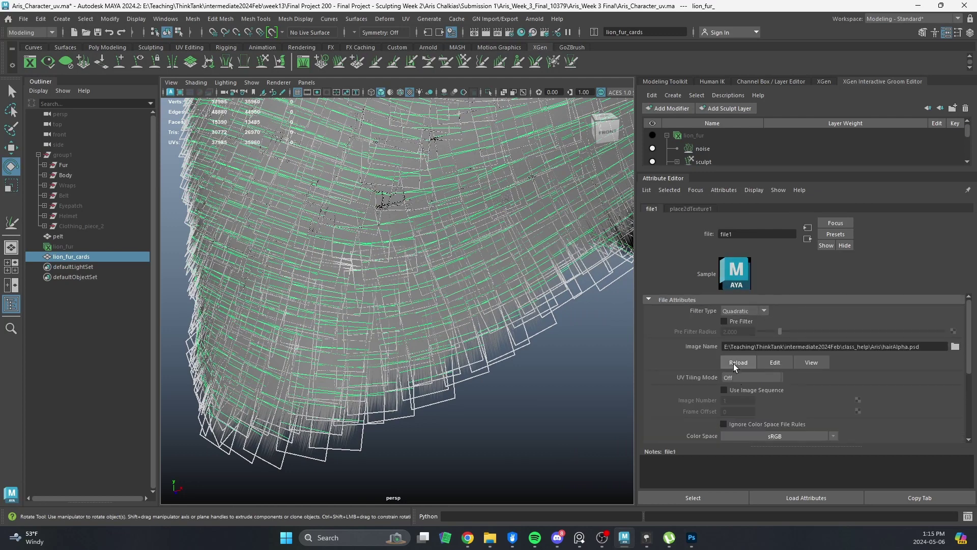
click(457, 446)
Extract all faces of one fur card at the pelt's lower edge from lion_fur_cards.
alt+drag(563, 427, 375, 397)
click(437, 359)
scroll(436, 359, up, 8)
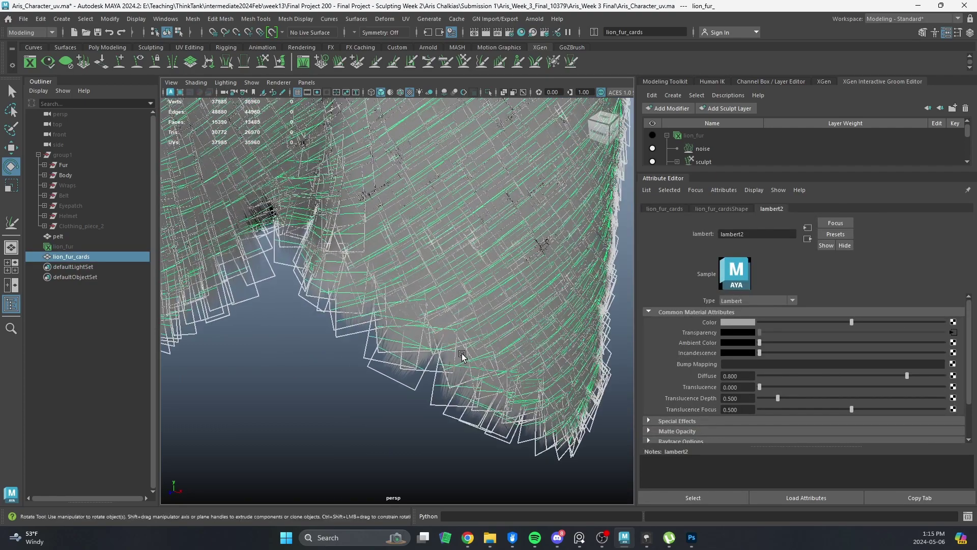
alt+middle_drag(486, 372, 467, 365)
right_drag(359, 420, 366, 465)
double_click(374, 409)
shift+right_drag(377, 281, 375, 465)
Return to object mode and select the extracted fur card.
alt+drag(442, 436, 298, 342)
alt+middle_drag(297, 342, 433, 395)
alt+right_drag(432, 394, 458, 392)
drag(322, 306, 319, 302)
key(q)
key(F8)
click(313, 351)
Isolate the extracted card, align its pivot to the card and shift it toward the root, bake the pivot and leave isolation.
alt+drag(321, 359, 417, 385)
alt+middle_drag(417, 384, 296, 326)
alt+right_drag(295, 325, 396, 394)
key(w)
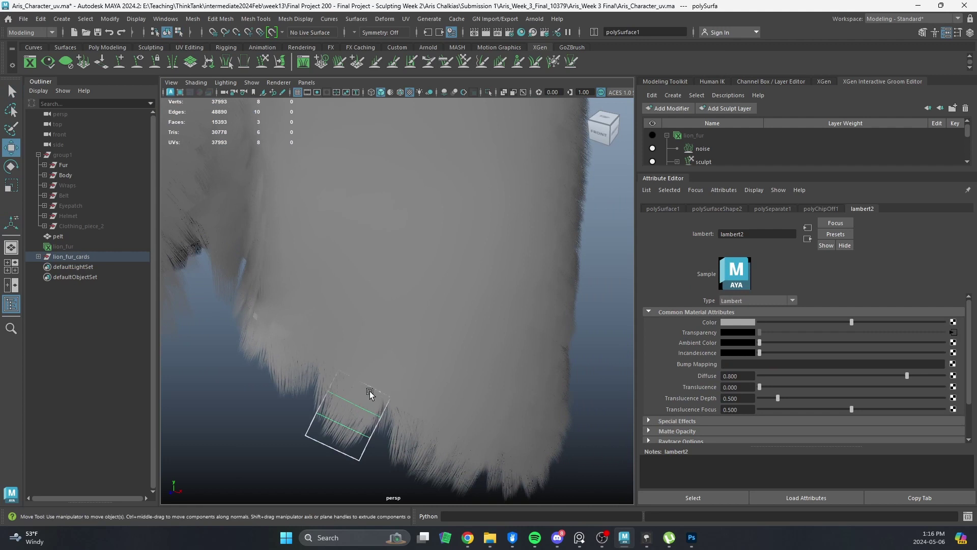
key(ctrl+1)
click(365, 398)
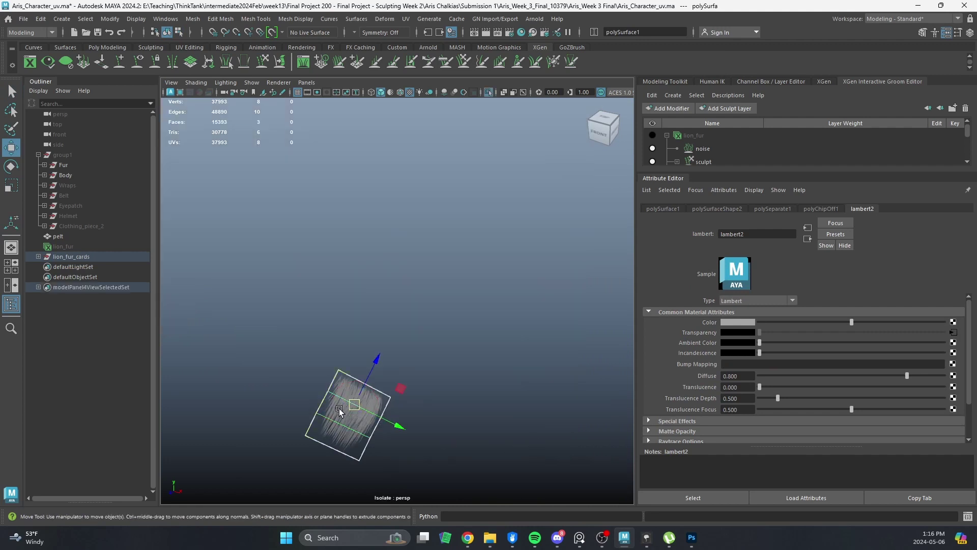
key(d)
drag(374, 367, 379, 354)
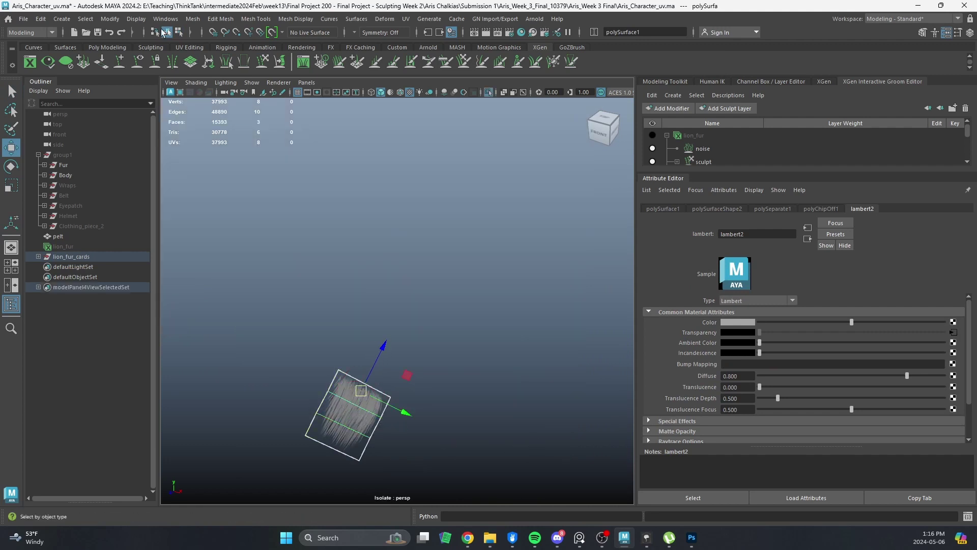
click(397, 47)
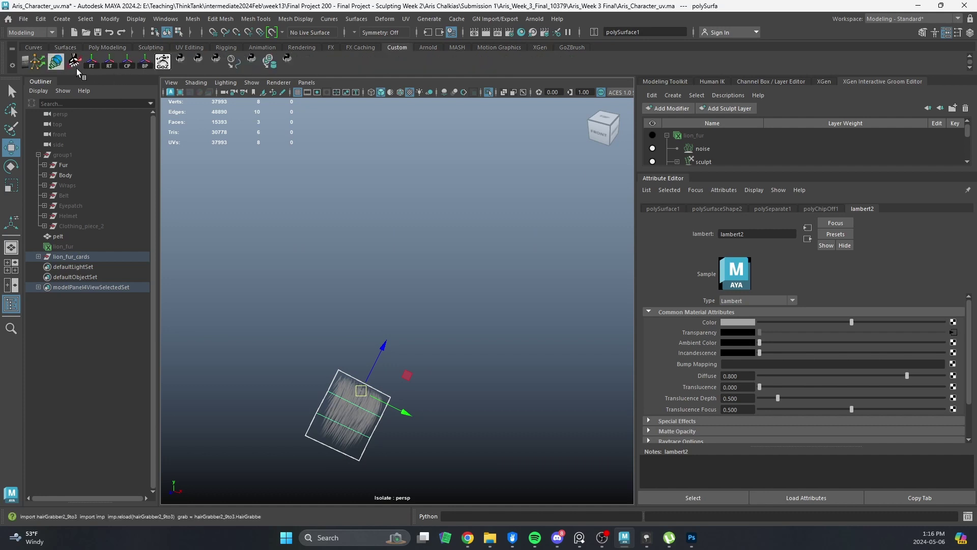
click(143, 64)
mouse_move(360, 443)
alt+mouse_down()
mouse_move(355, 416)
mouse_move(430, 414)
mouse_move(400, 419)
alt+mouse_up()
key(q)
key(ctrl+1)
Try moving the extracted fur card along the pelt's lower edge and undo the move.
key(w)
drag(330, 357, 360, 366)
key(ctrl+z)
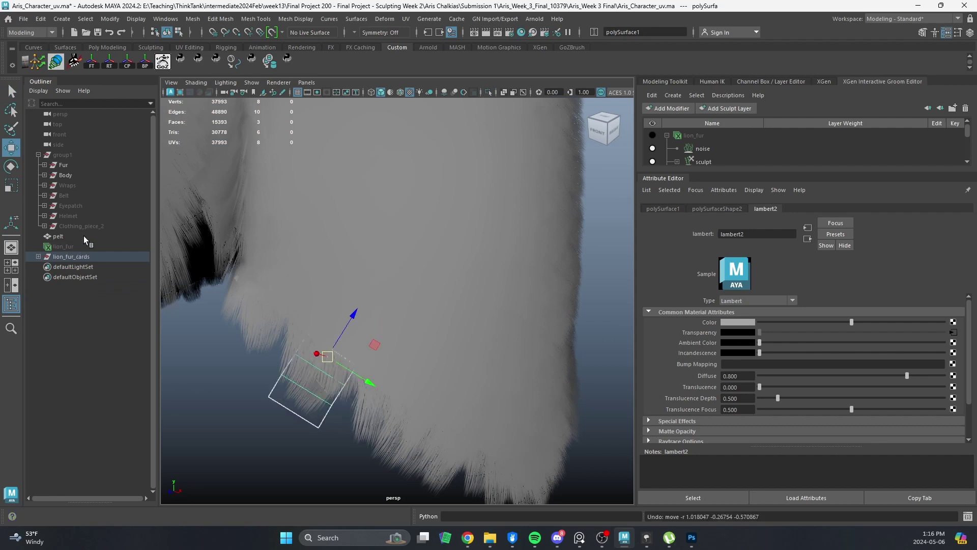
Make the pelt a live surface, slide the extracted fur card along its lower edge, and rotate it to follow the fringe.
click(85, 236)
click(273, 33)
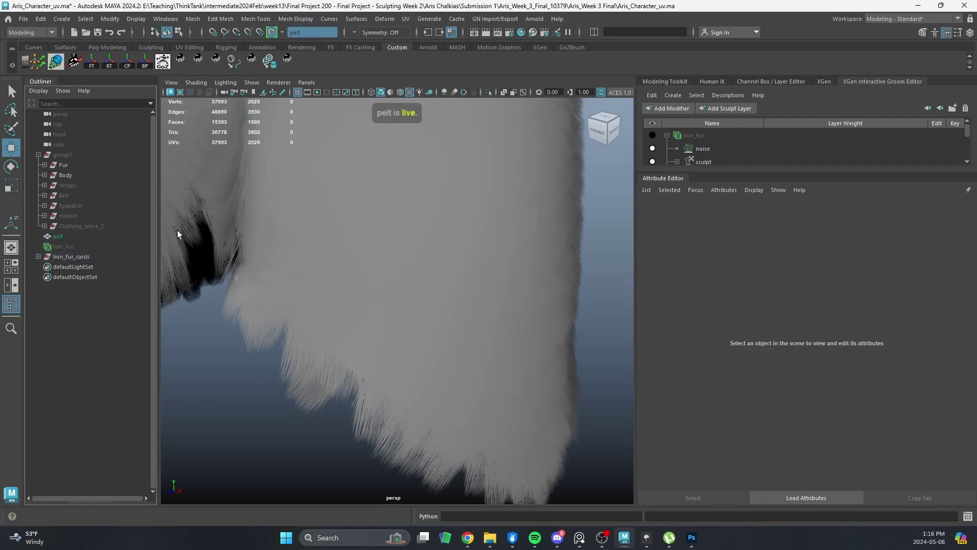
click(39, 256)
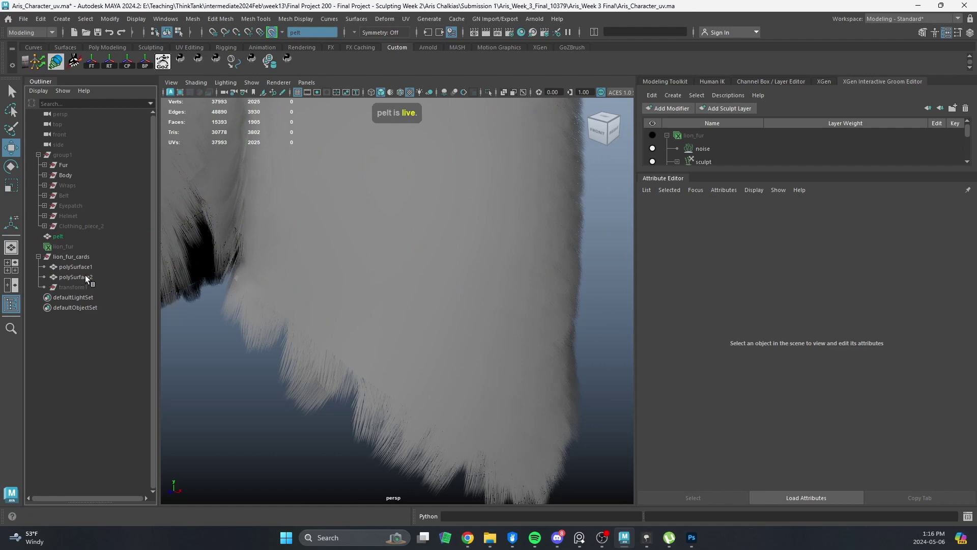
click(87, 277)
click(81, 267)
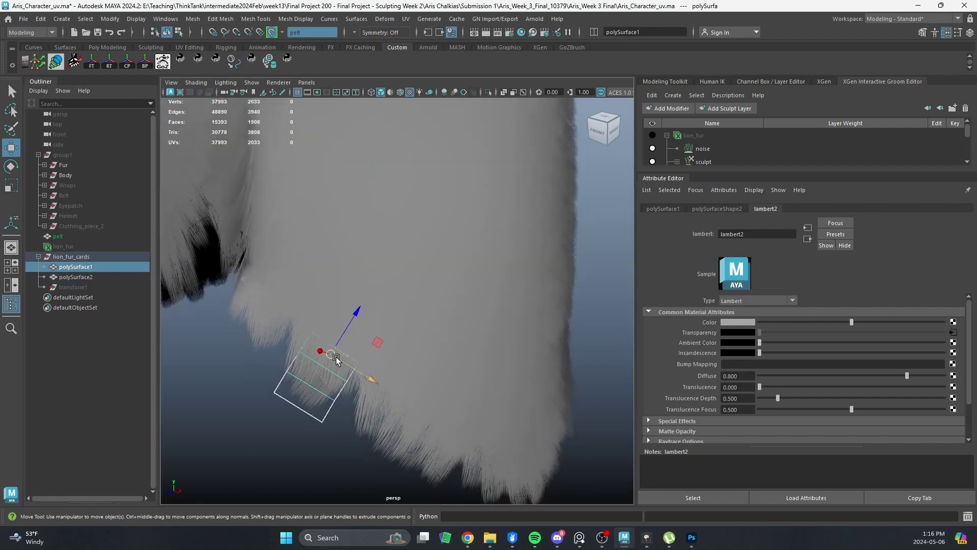
drag(336, 358, 375, 349)
key(e)
key(q)
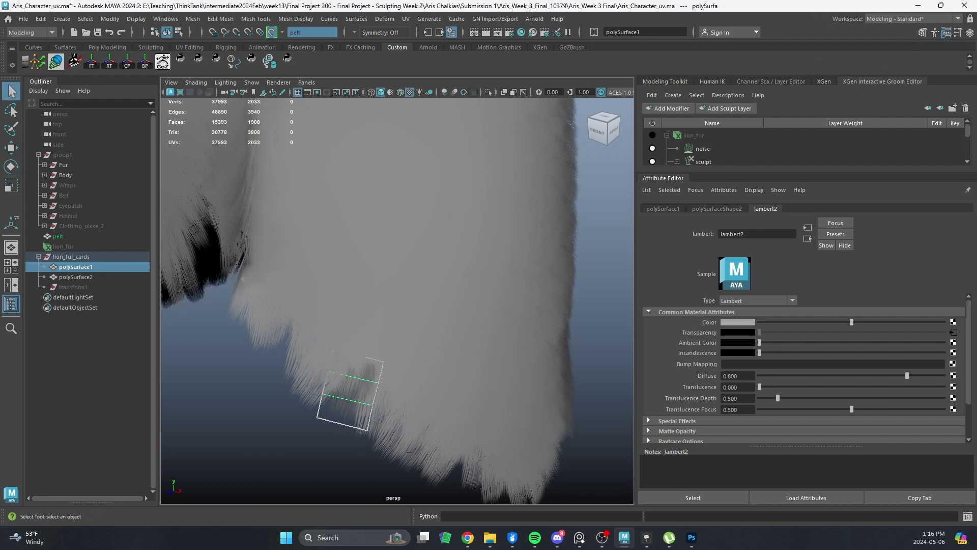
Move and scale the extracted card's UVs to frame only the first narrow clump in the lower-left of the hair alpha.
drag(481, 549, 479, 148)
double_click(479, 148)
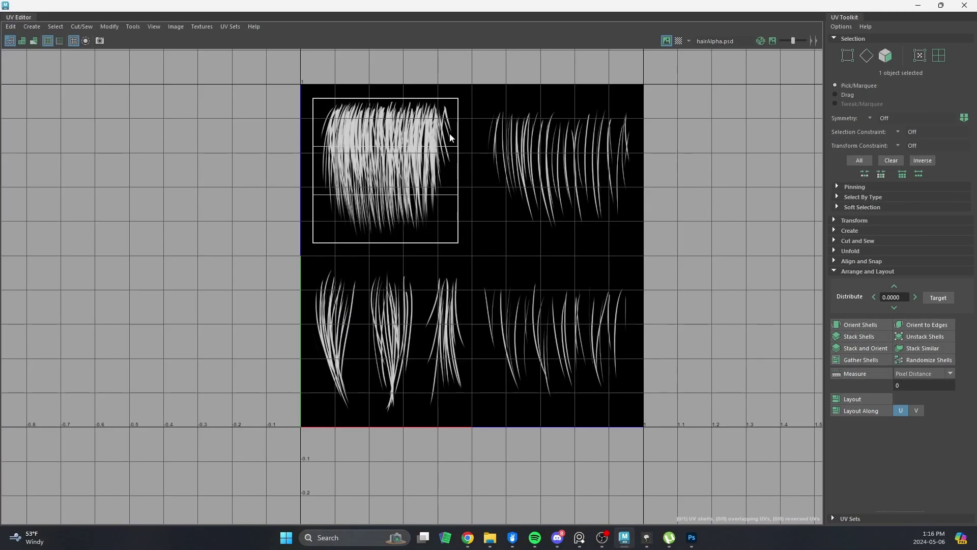
right_drag(482, 143, 502, 151)
drag(565, 335, 188, 21)
key(w)
drag(384, 175, 344, 353)
key(r)
drag(434, 348, 342, 343)
key(w)
key(r)
key(q)
drag(530, 5, 0, 263)
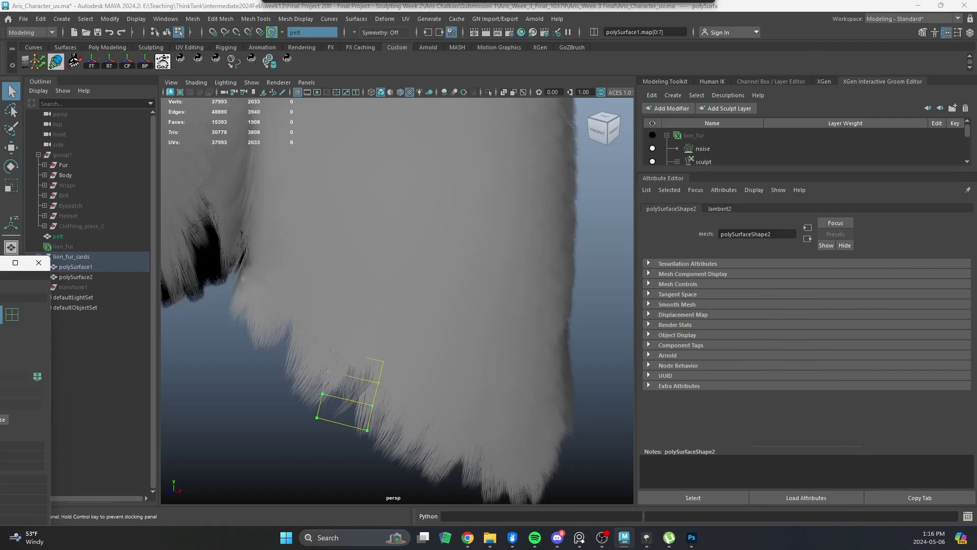
Narrow the extracted fur card across its width to suit the thin hair clump.
alt+drag(399, 351, 405, 327)
alt+right_drag(406, 328, 438, 334)
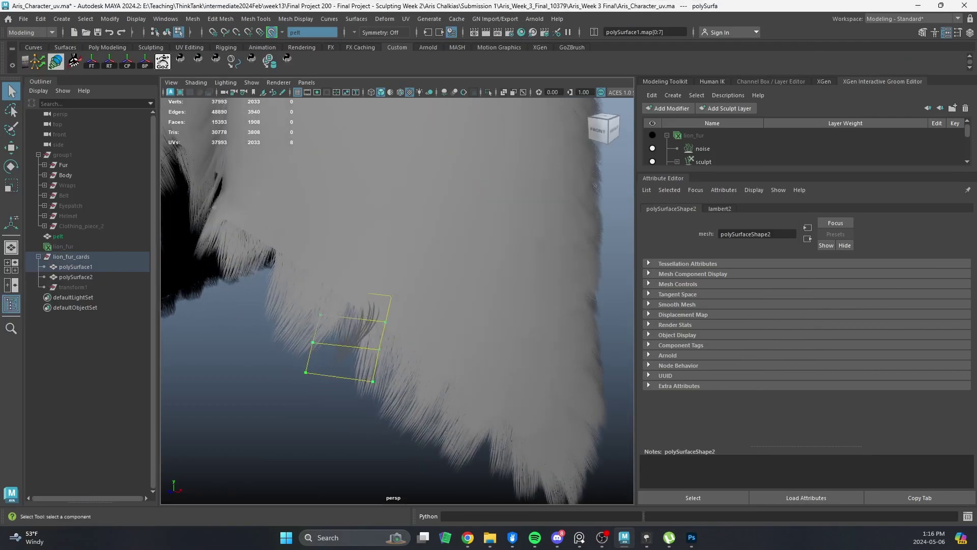
alt+drag(340, 371, 426, 379)
key(r)
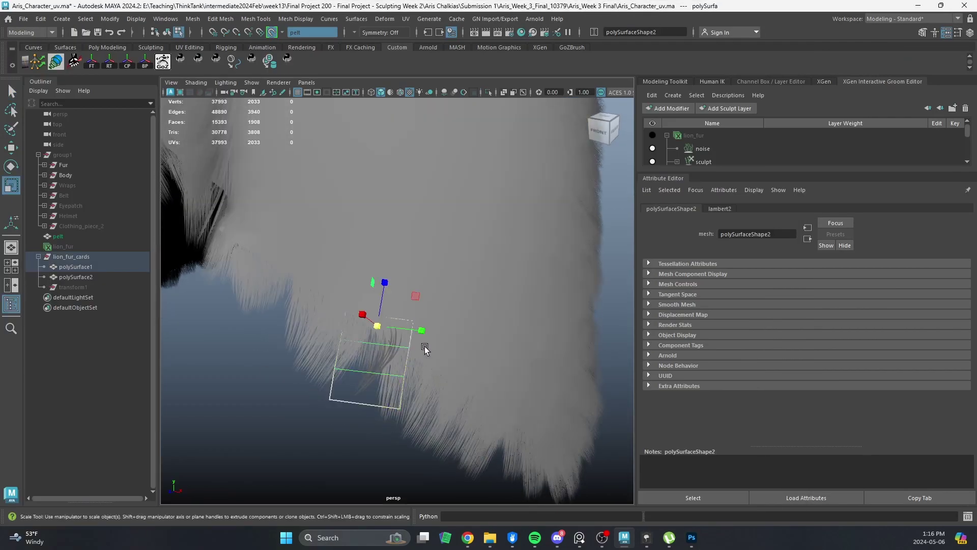
drag(421, 332, 399, 331)
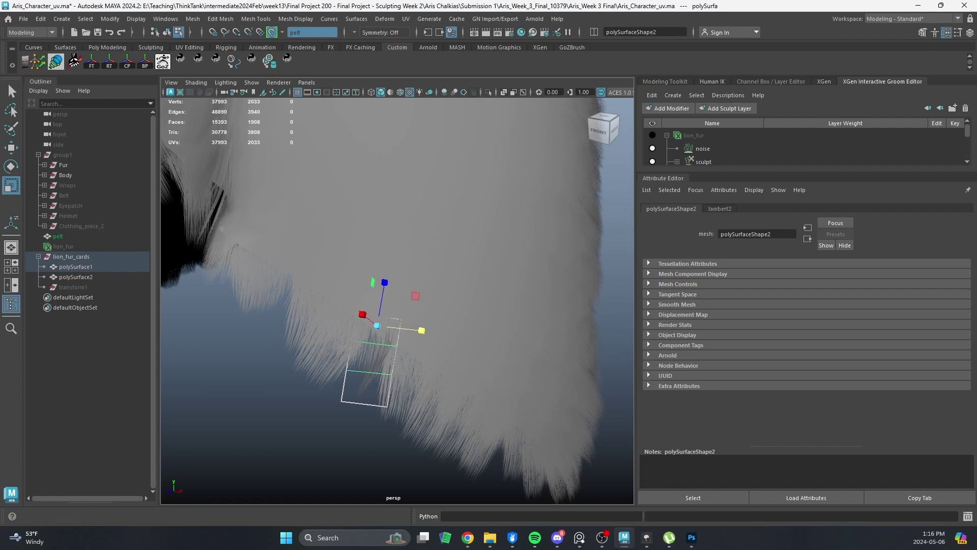
Bring the UV layout back and look through the transform and alignment options available for the card's UVs.
drag(0, 291, 656, 79)
drag(341, 431, 217, 513)
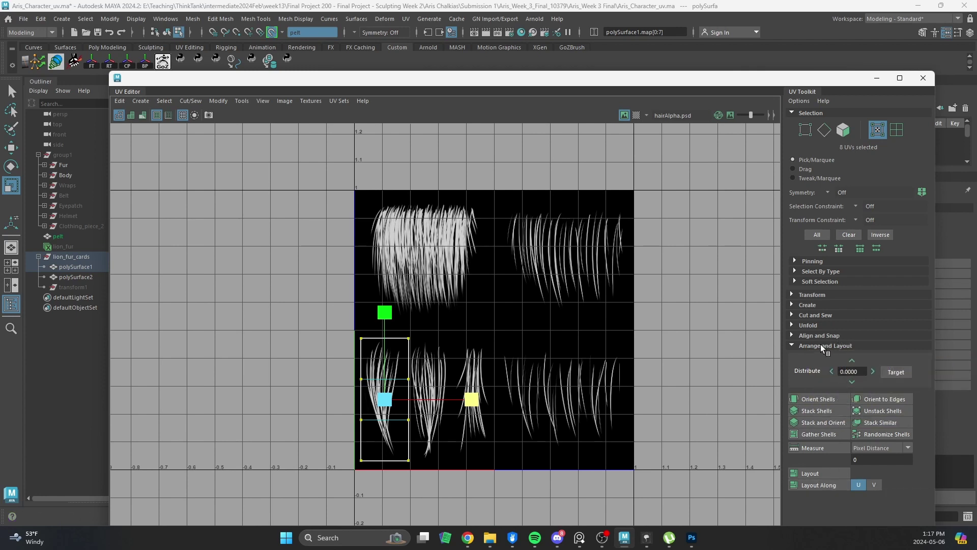
click(812, 295)
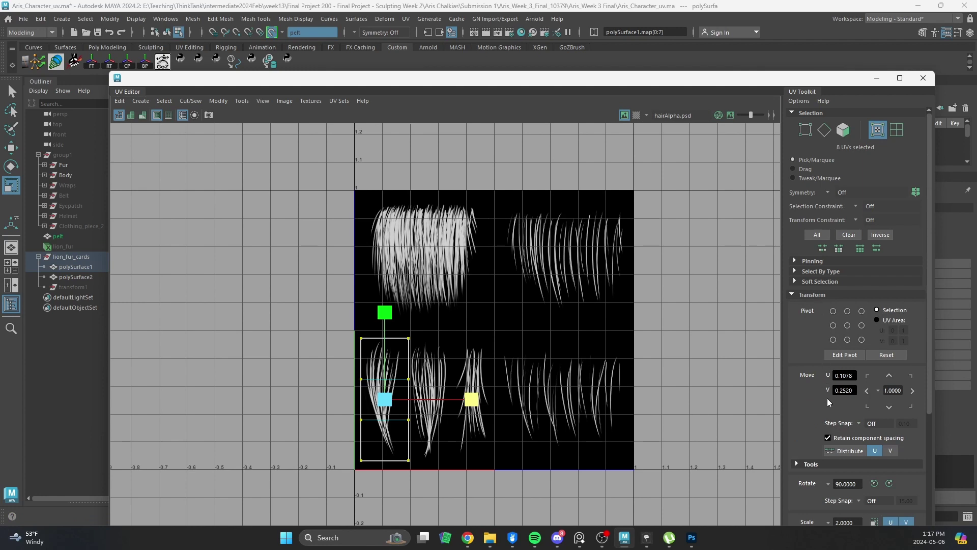
scroll(816, 401, down, 2)
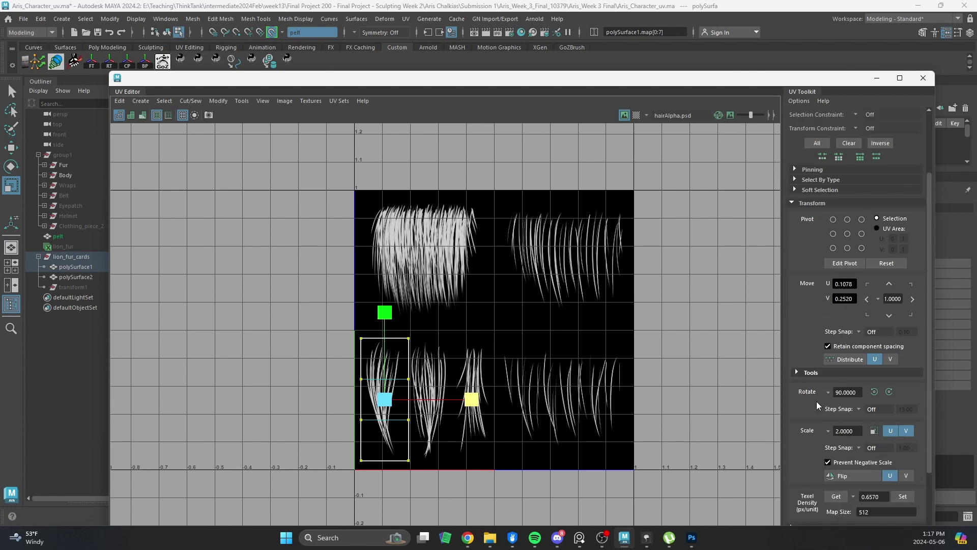
click(795, 260)
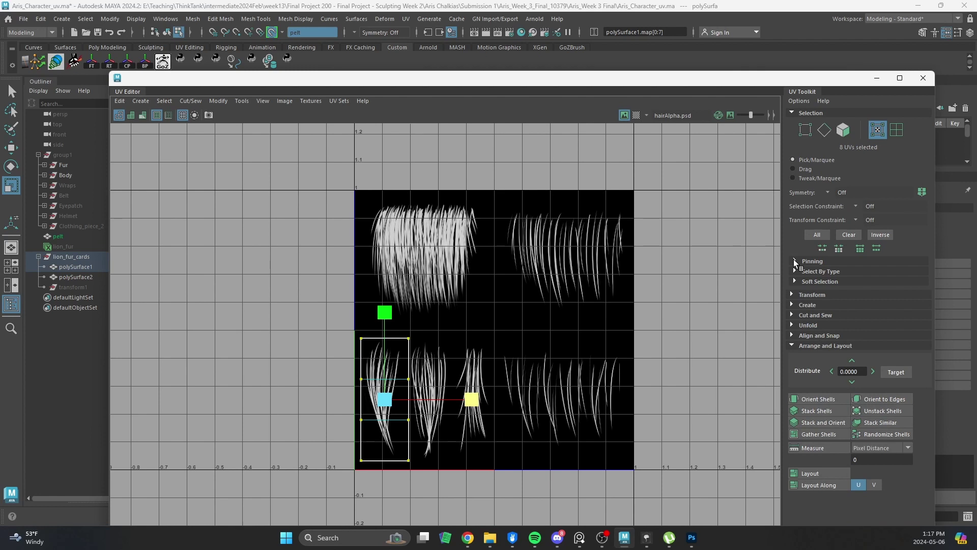
click(793, 335)
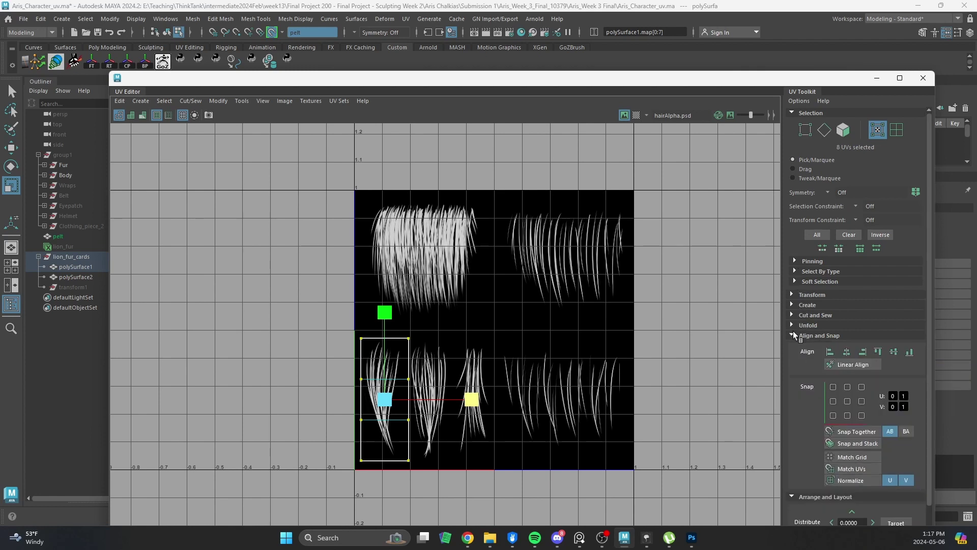
click(793, 335)
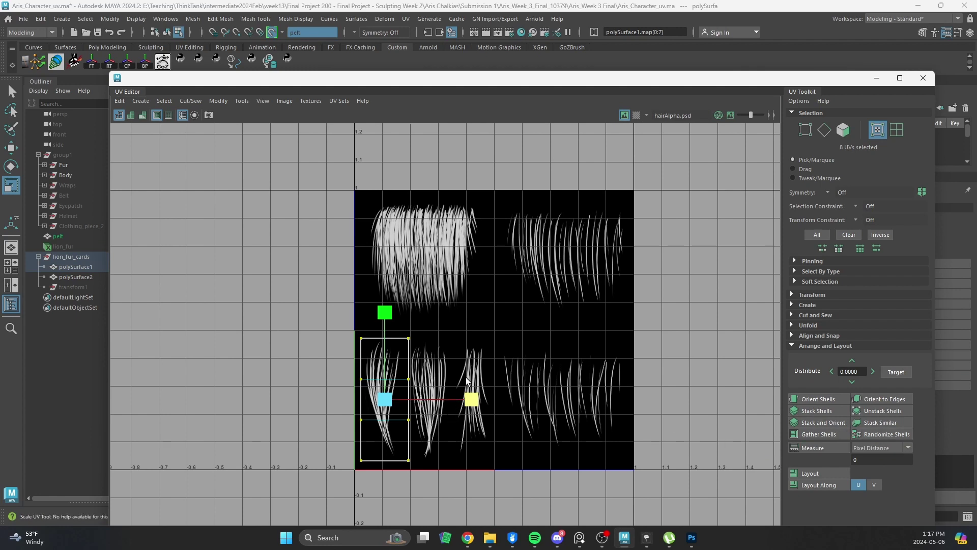
Turn off Prevent negative scale in the UV Scale tool's settings.
click(957, 34)
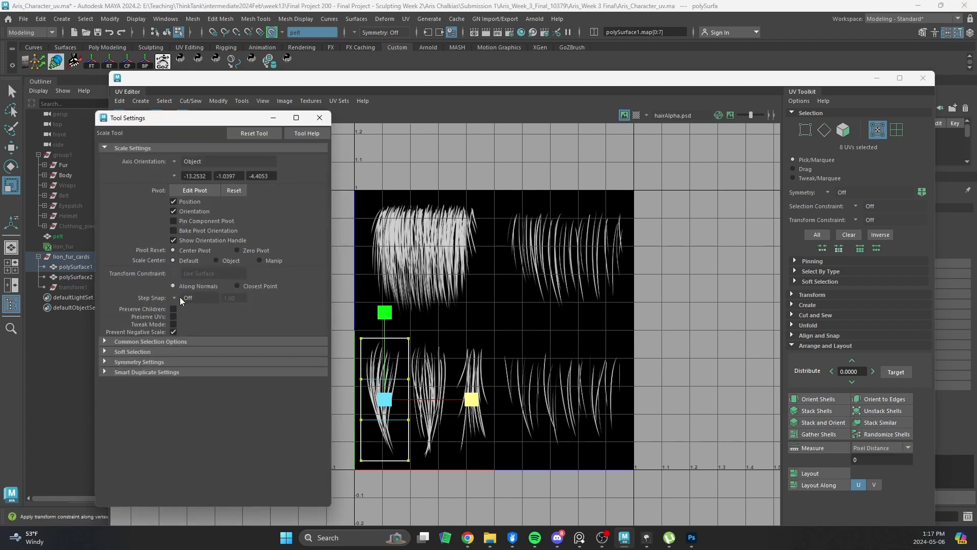
alt+right_drag(473, 287, 489, 285)
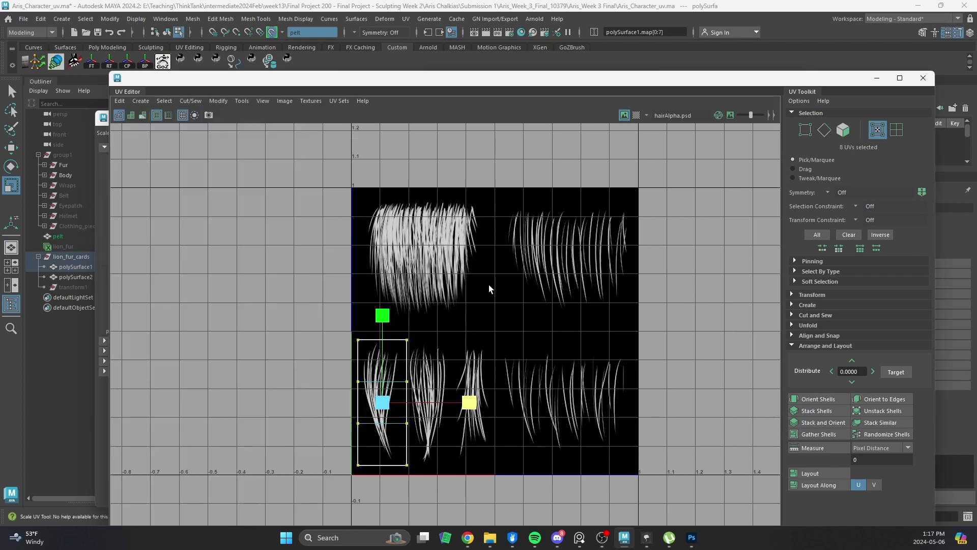
key(r)
drag(261, 75, 448, 84)
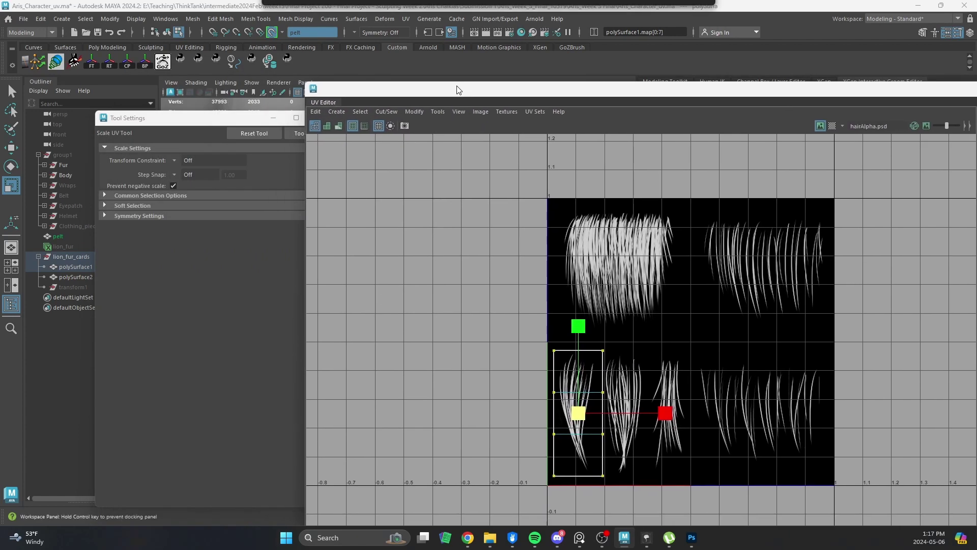
click(173, 186)
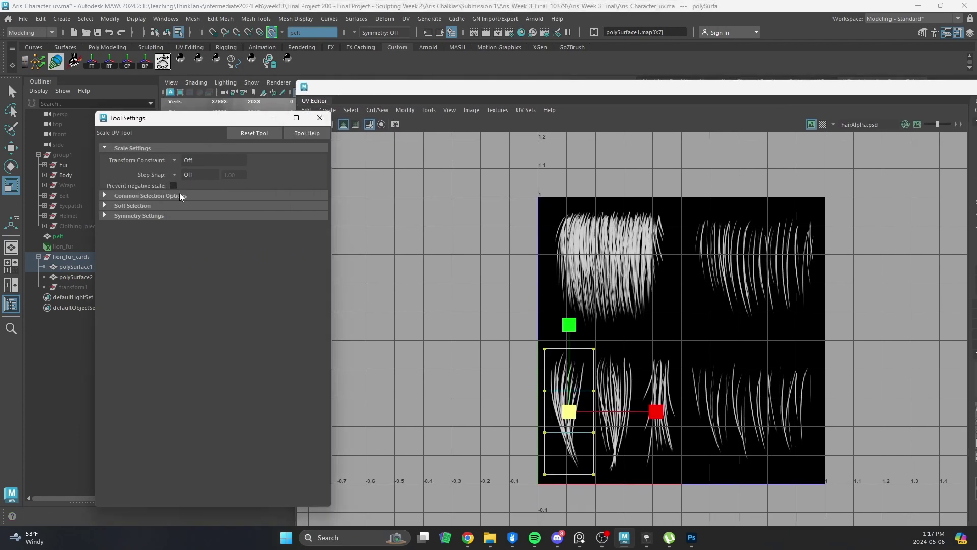
Mirror the card's UV shell horizontally with a negative scale and nudge it back over the narrow hair clump.
click(617, 402)
drag(656, 411, 492, 429)
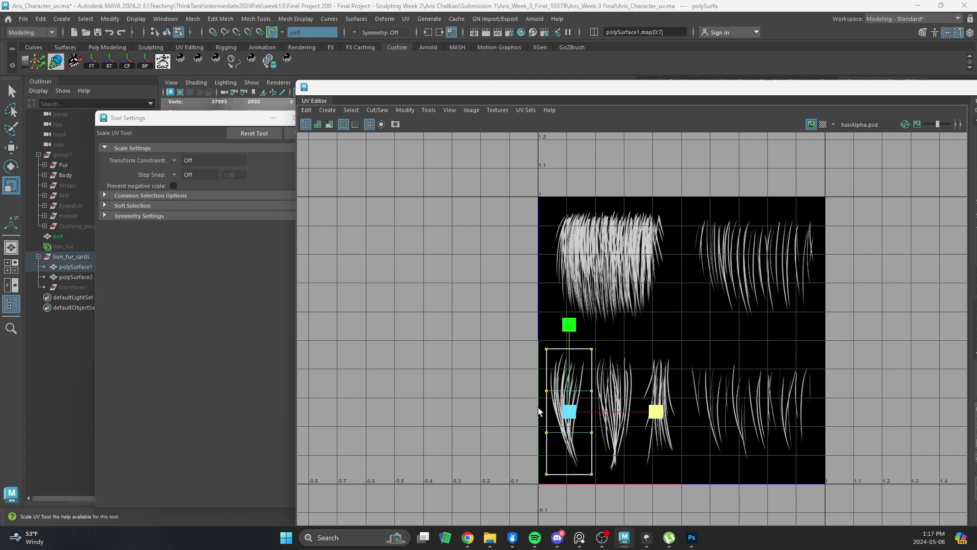
key(w)
drag(655, 411, 653, 414)
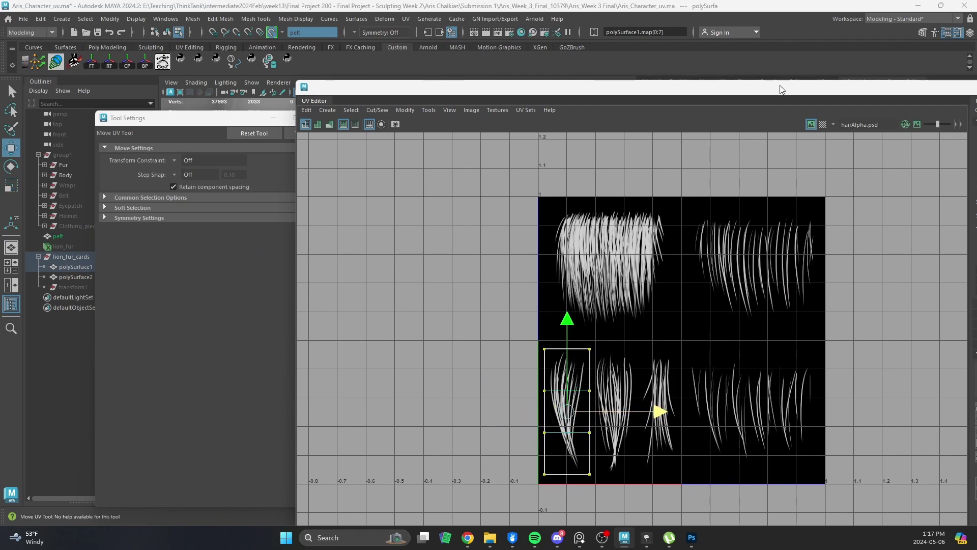
drag(782, 90, 976, 97)
Return to object mode, resize the narrow fur card, and place a rotated duplicate along the pelt's lower edge.
alt+drag(572, 278, 599, 229)
scroll(507, 300, up, 4)
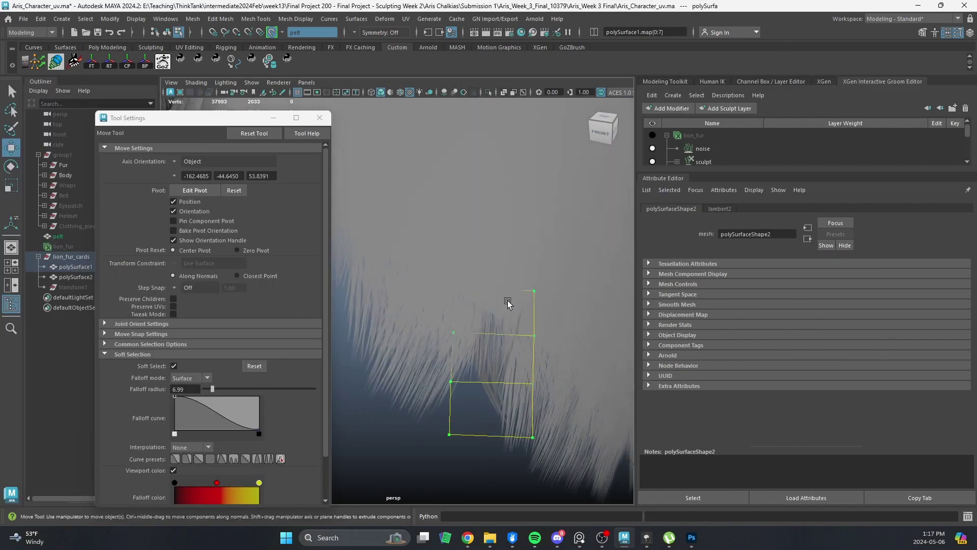
key(F8)
alt+drag(507, 300, 440, 259)
key(r)
key(ctrl+d)
key(w)
key(e)
Duplicate the narrow card a second time and move, rotate and scale the copy on the pelt's lower edge.
key(ctrl+d)
key(w)
key(e)
key(r)
key(q)
alt+middle_drag(441, 259, 482, 300)
key(w)
alt+drag(470, 317, 442, 303)
Add a third duplicate of the narrow card with its own rotation and scale near the pelt's lower notch.
key(ctrl+d)
key(e)
key(r)
key(e)
key(q)
mouse_move(524, 307)
alt+mouse_down()
mouse_move(371, 261)
mouse_move(421, 295)
mouse_move(408, 288)
mouse_move(513, 313)
mouse_move(475, 288)
mouse_move(506, 301)
alt+mouse_up()
Add a fourth duplicate card at the pelt's lower notch, adjusting its position, rotation and scale against the live surface.
key(ctrl+d)
key(w)
key(e)
key(r)
key(e)
key(w)
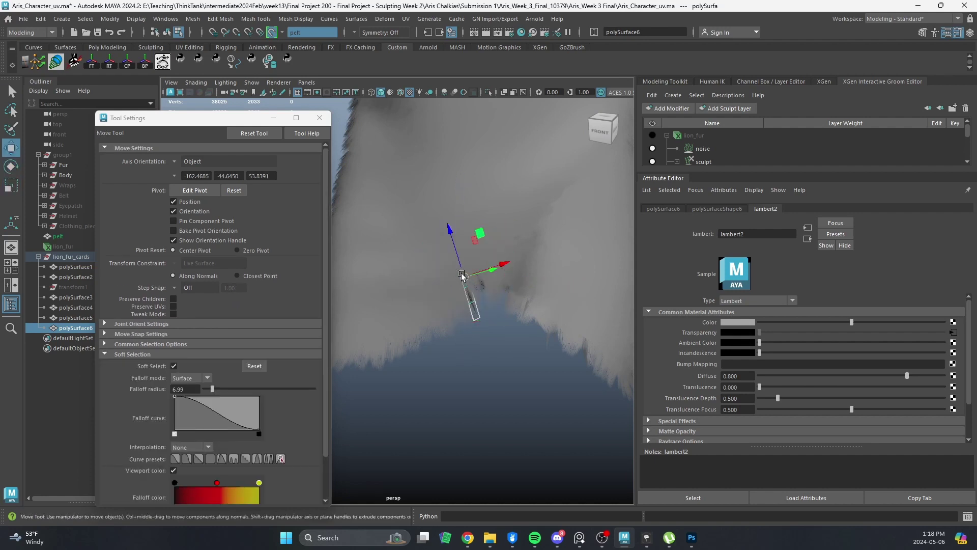
drag(458, 274, 458, 273)
alt+drag(458, 273, 468, 298)
key(e)
key(w)
key(e)
drag(478, 258, 476, 290)
key(q)
scroll(493, 303, down, 5)
click(319, 117)
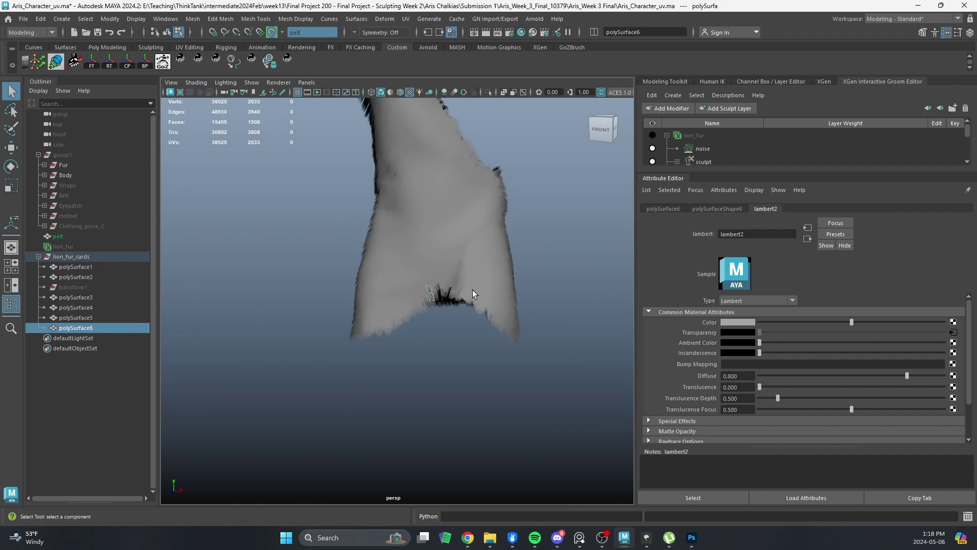
Combine polySurface1 through polySurface6 into one fur card mesh.
click(75, 257)
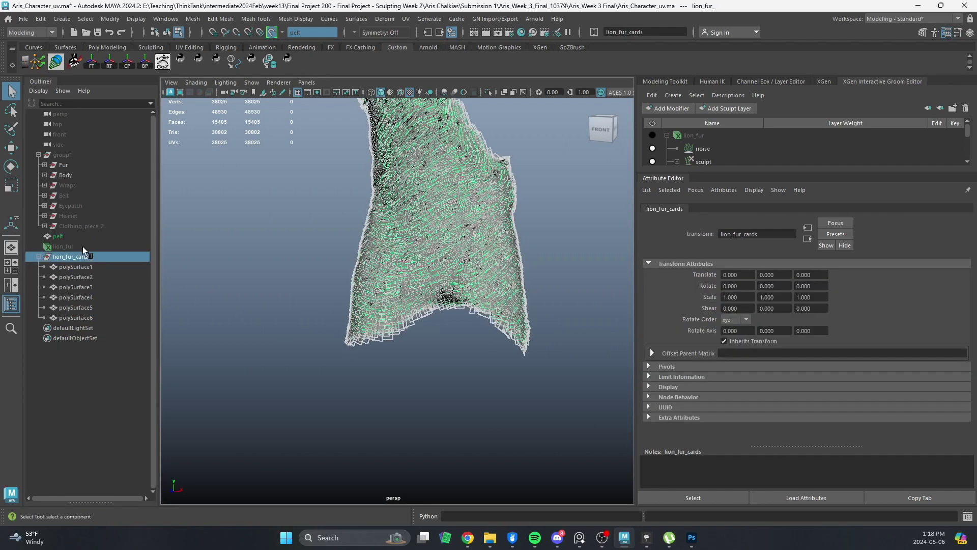
click(92, 267)
shift+click(97, 315)
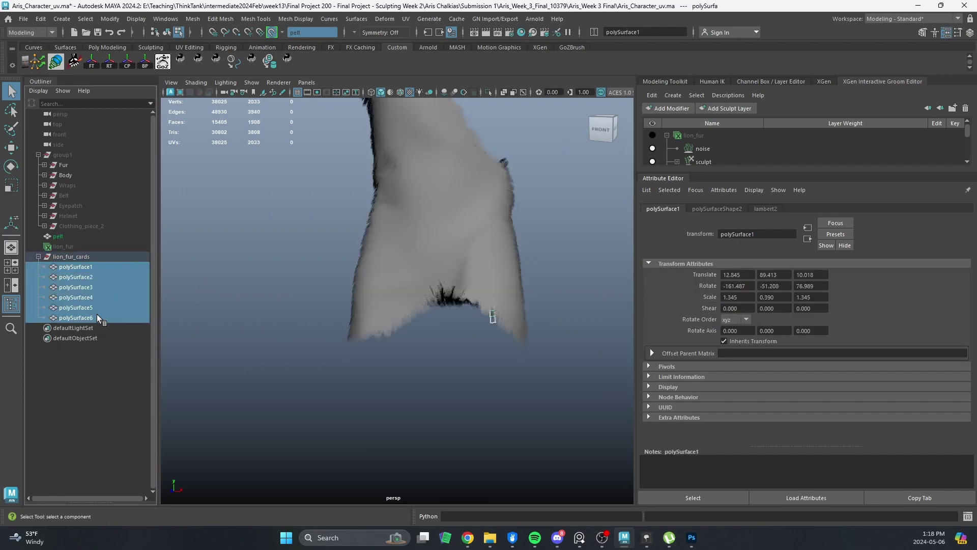
alt+drag(481, 326, 466, 310)
scroll(468, 321, up, 5)
alt+middle_drag(476, 330, 446, 334)
mouse_move(446, 333)
alt+mouse_down()
mouse_move(421, 360)
mouse_move(451, 358)
mouse_move(453, 347)
alt+mouse_up()
shift+right_drag(435, 234, 430, 460)
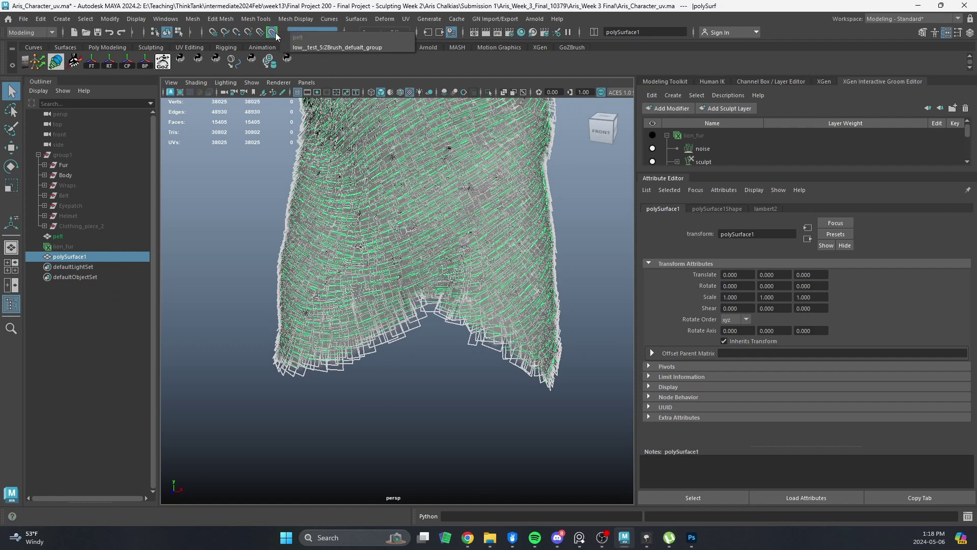
Turn off the live surface and reorder pelt below lion_fur in the Outliner.
click(271, 34)
click(72, 246)
click(73, 227)
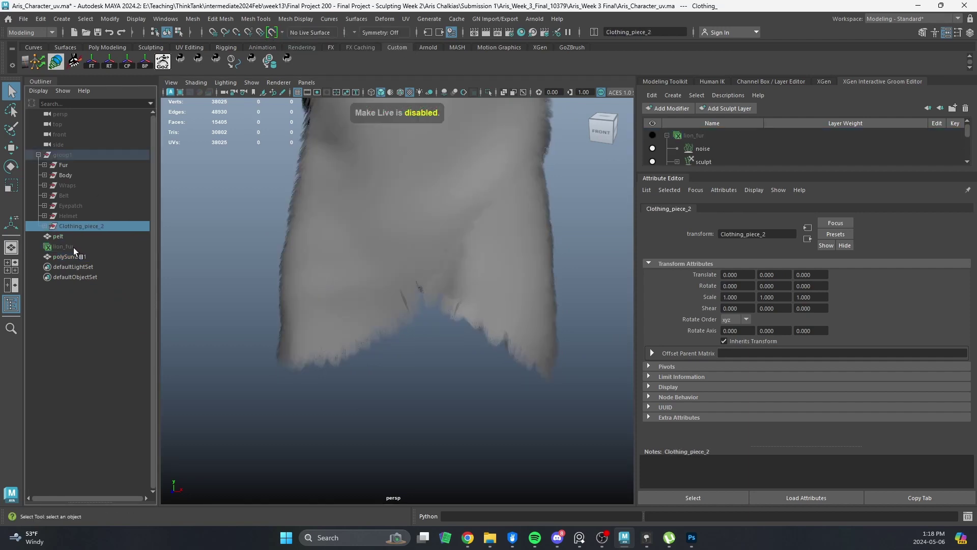
click(73, 235)
ctrl+click(84, 263)
click(71, 247)
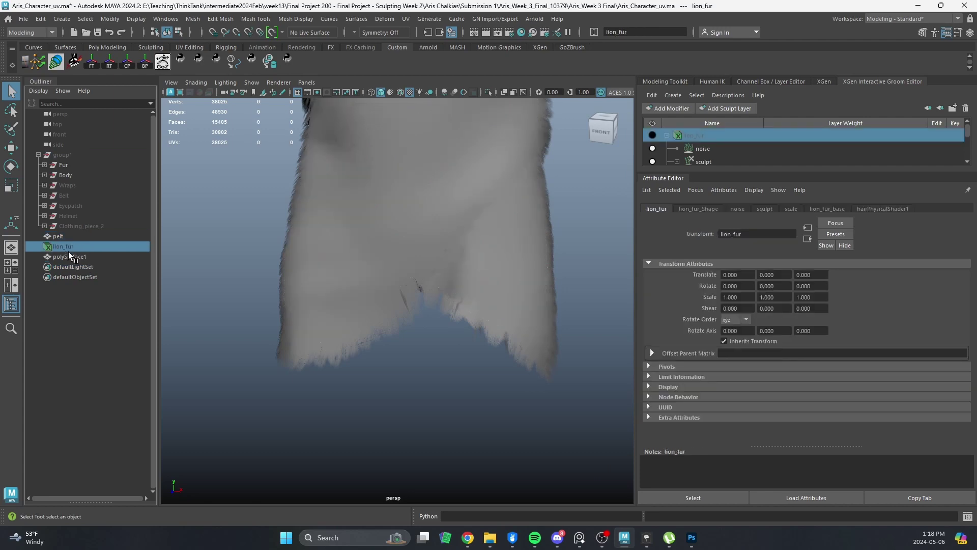
middle_drag(69, 233, 69, 235)
Transfer attributes from the pelt to the combined fur card mesh.
click(69, 248)
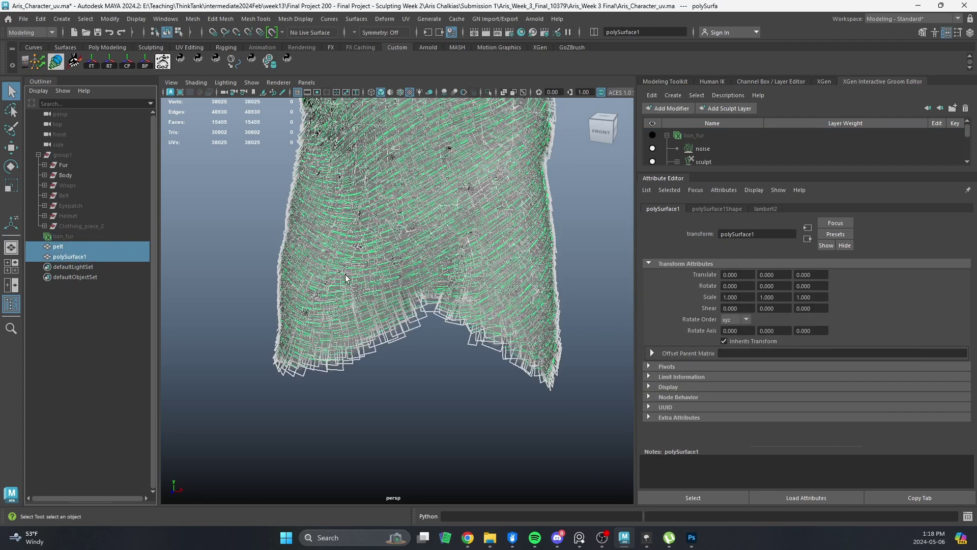
key(space)
click(218, 294)
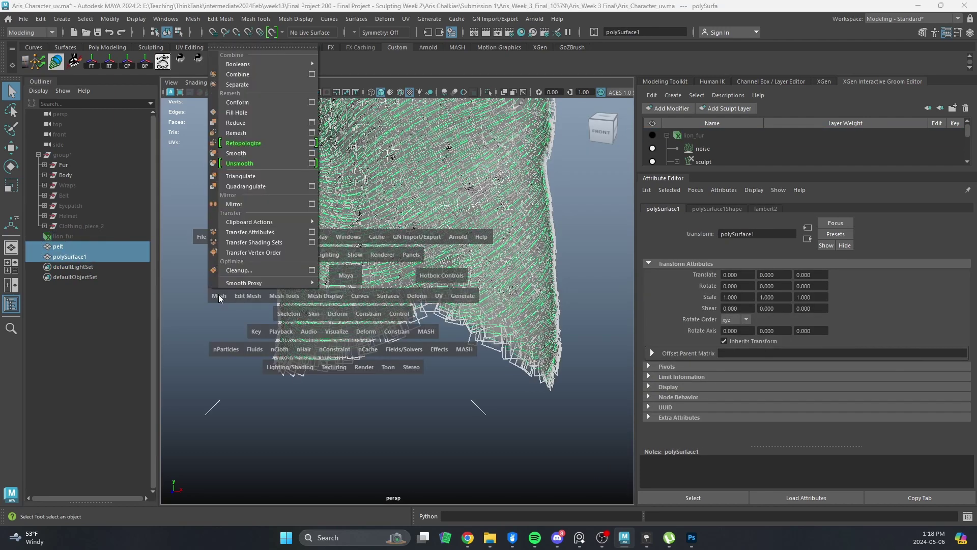
click(276, 228)
Inspect the combined fur cards' shading and coverage along the pelt's lower and upper edges.
alt+right_drag(312, 303, 334, 326)
alt+drag(334, 326, 348, 285)
click(512, 402)
alt+drag(512, 402, 449, 415)
alt+right_drag(449, 416, 312, 342)
alt+drag(312, 342, 377, 329)
alt+right_drag(377, 329, 355, 356)
mouse_move(356, 356)
alt+mouse_down()
mouse_move(342, 373)
mouse_move(386, 356)
mouse_move(616, 365)
mouse_move(384, 331)
mouse_move(467, 348)
mouse_move(296, 331)
mouse_move(355, 371)
mouse_move(362, 334)
mouse_move(276, 325)
mouse_move(334, 364)
mouse_move(354, 355)
alt+mouse_up()
alt+drag(281, 284, 313, 318)
alt+drag(374, 284, 397, 383)
alt+right_drag(397, 383, 460, 375)
mouse_move(460, 376)
alt+mouse_down()
mouse_move(452, 414)
mouse_move(429, 386)
mouse_move(391, 377)
mouse_move(299, 443)
mouse_move(377, 375)
mouse_move(433, 399)
mouse_move(449, 377)
alt+mouse_up()
alt+right_drag(450, 378, 561, 358)
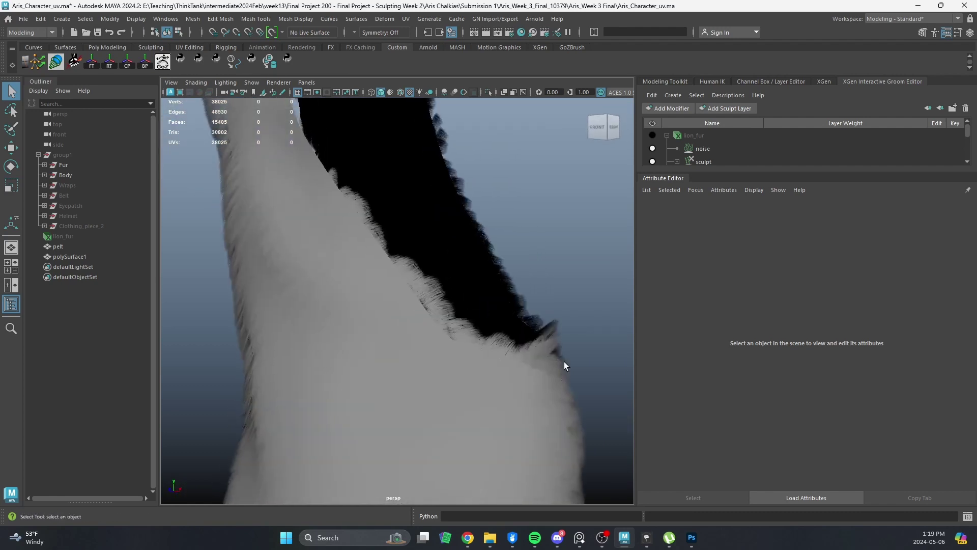
alt+drag(486, 333, 468, 304)
alt+right_drag(468, 304, 489, 294)
alt+drag(489, 299, 402, 374)
Select one whole fur card on the pelt's upper inner edge and reposition it by moving its vertices.
click(469, 348)
alt+right_drag(402, 374, 445, 341)
alt+drag(444, 341, 471, 219)
click(545, 173)
alt+drag(473, 253, 487, 229)
right_drag(487, 228, 479, 247)
double_click(479, 246)
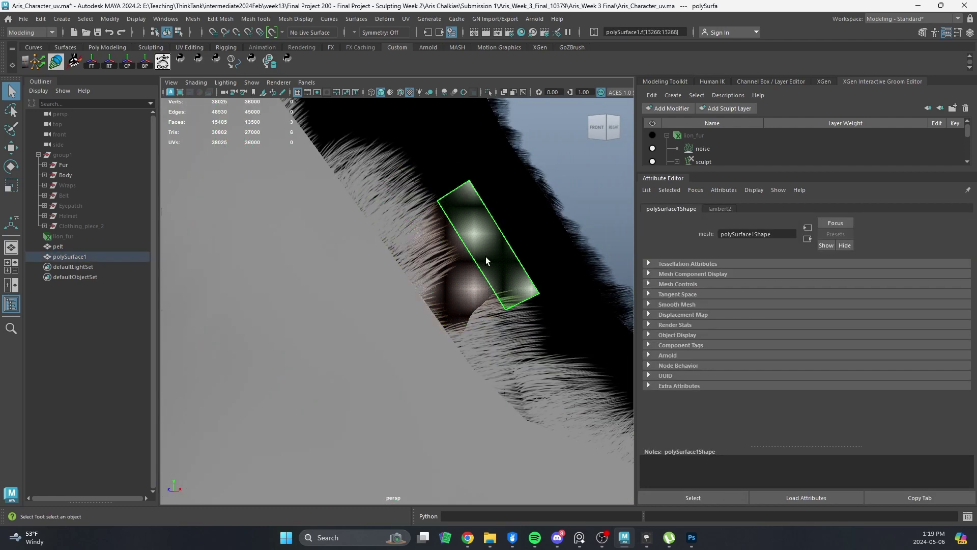
key(w)
key(F9)
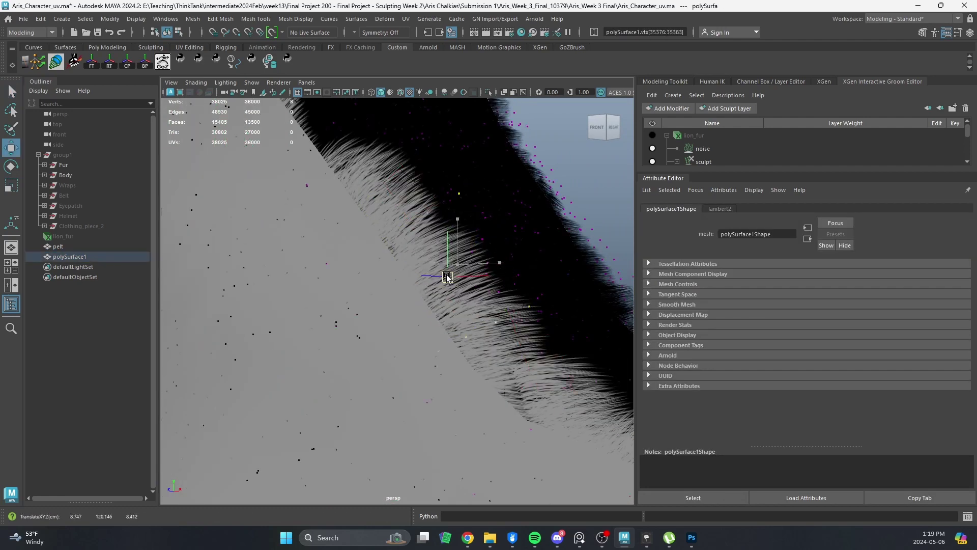
key(q)
Select one whole fur card on the pelt's inner edge and move its vertices into the sparse spot.
alt+drag(498, 347, 444, 325)
key(F11)
double_click(451, 279)
key(F9)
key(w)
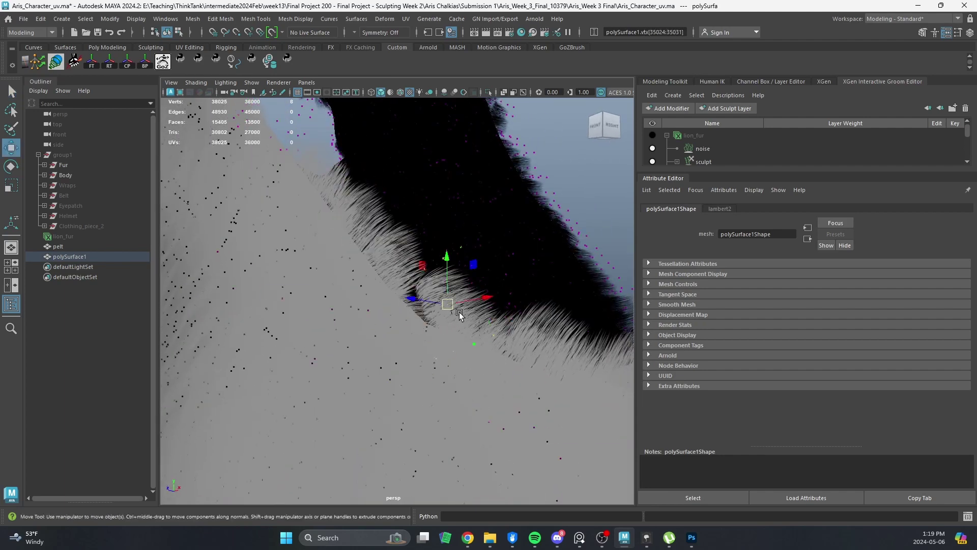
drag(446, 285, 475, 338)
key(e)
key(w)
drag(430, 313, 434, 307)
Reorient the manipulator pivot on the selected fur card, return to object mode and deselect the mesh.
key(r)
key(d)
key(d)
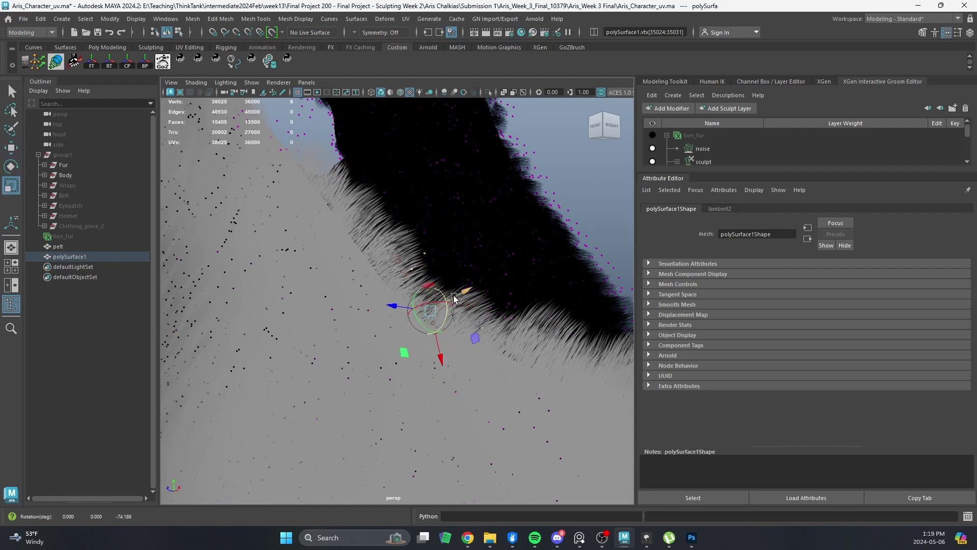
key(w)
key(q)
key(F8)
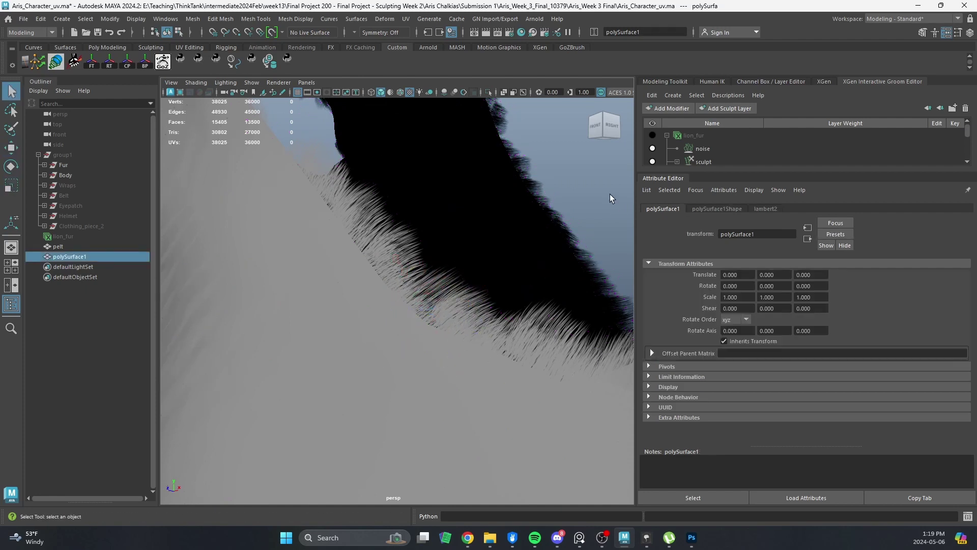
click(609, 191)
alt+right_drag(608, 192, 510, 218)
alt+drag(511, 219, 576, 291)
alt+middle_drag(576, 291, 390, 313)
alt+right_drag(390, 313, 444, 353)
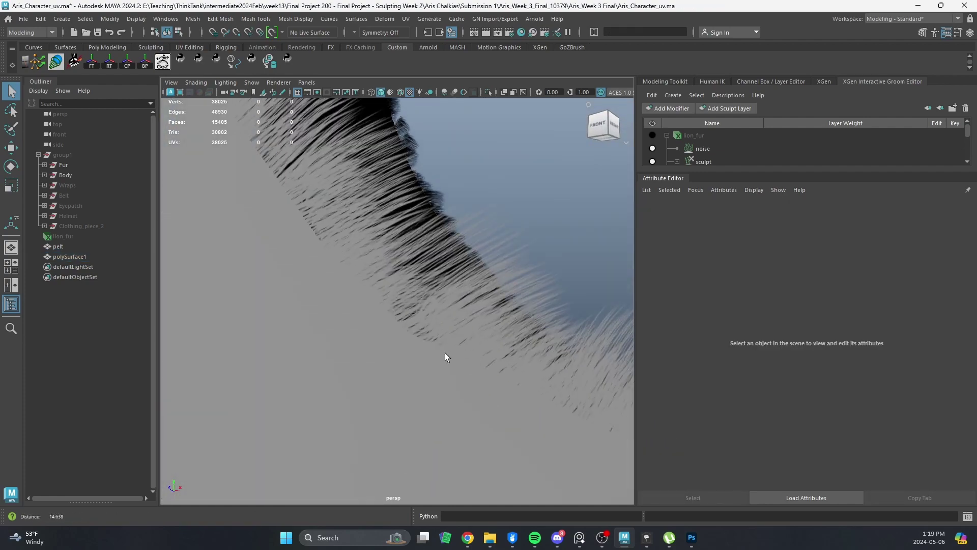
Switch to Photoshop and configure a soft round brush with 0% hardness, 26% spacing and 35 px size.
key(alt+Tab)
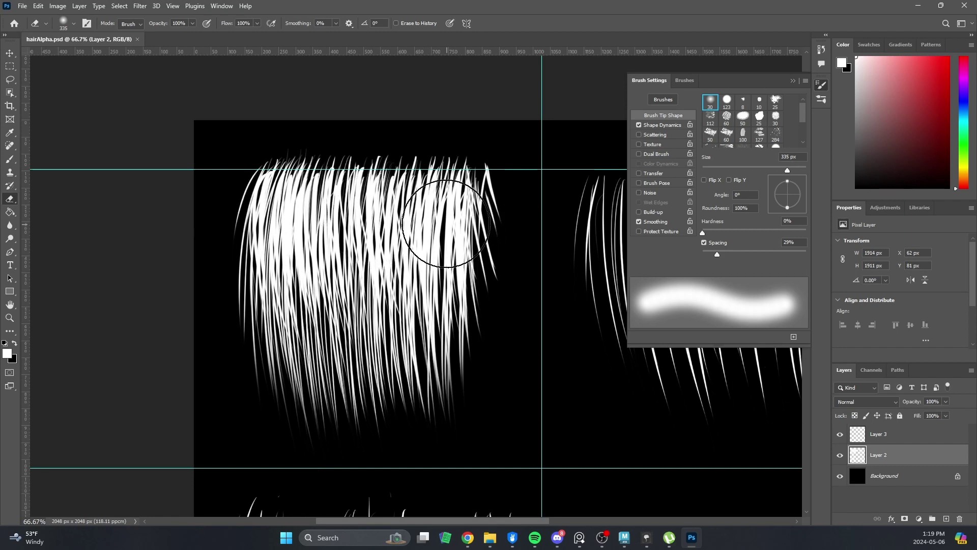
key(b)
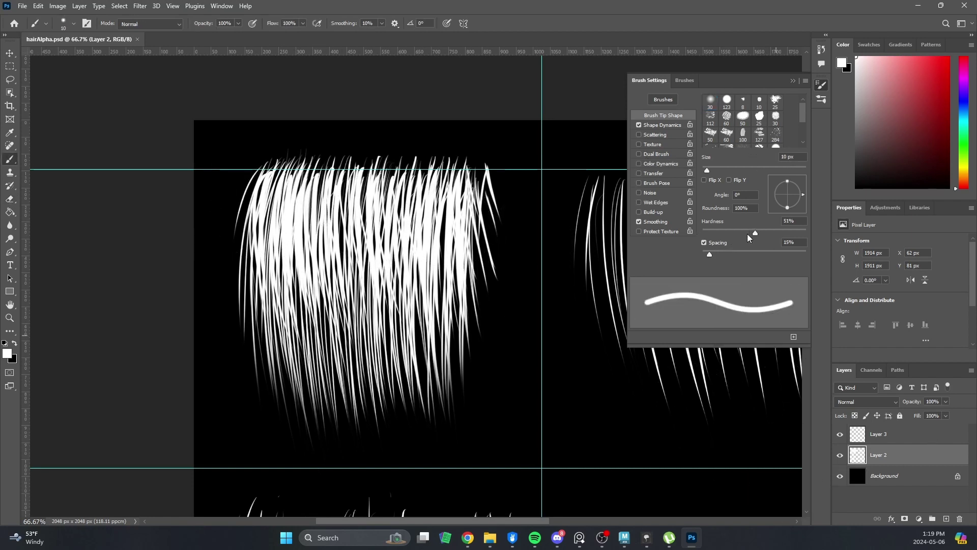
drag(747, 234, 688, 237)
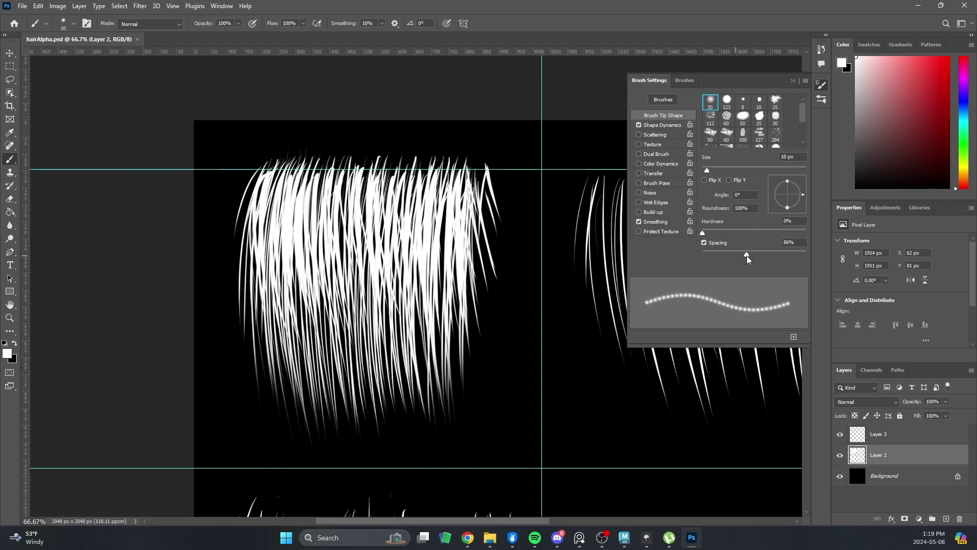
drag(749, 255, 718, 254)
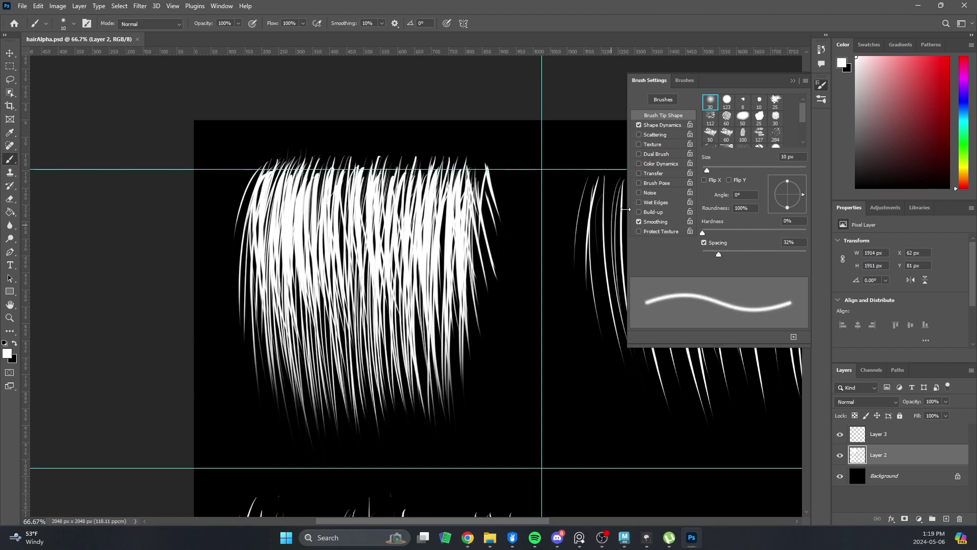
mouse_move(713, 167)
mouse_down()
mouse_move(730, 167)
mouse_move(720, 170)
mouse_up()
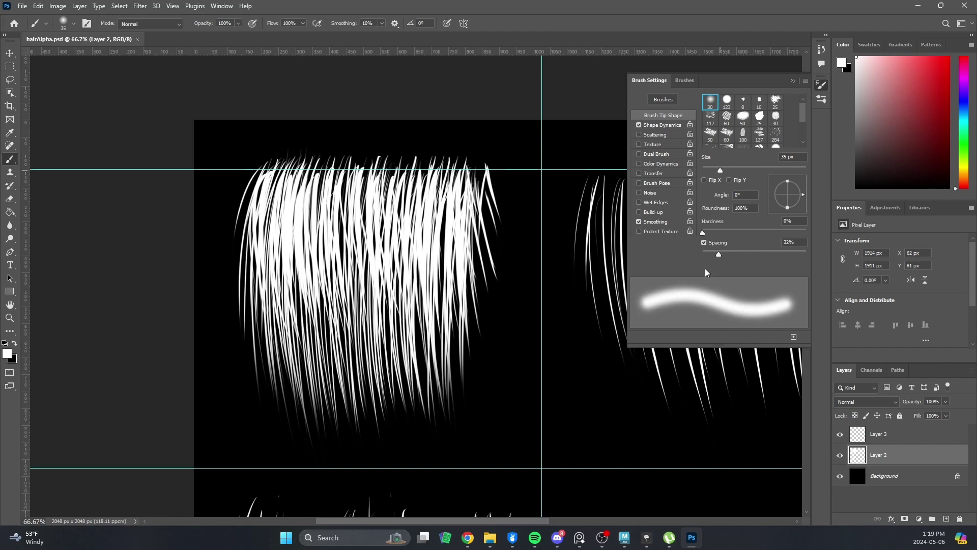
drag(719, 256, 715, 255)
Paint soft white across the roots of the dense hair clump on Layer 2, using brush sizes from about 140 to 200 px.
alt+right_drag(355, 199, 383, 200)
drag(278, 184, 469, 190)
key(ctrl+z)
alt+right_drag(460, 197, 457, 197)
drag(457, 196, 267, 194)
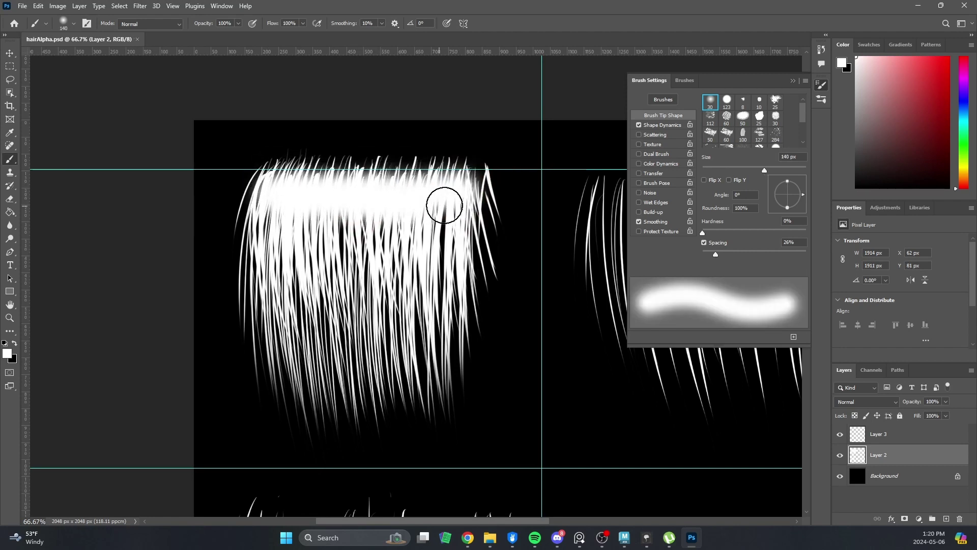
alt+right_drag(448, 203, 445, 189)
mouse_move(445, 190)
mouse_down()
mouse_move(299, 175)
mouse_move(300, 195)
mouse_up()
alt+right_drag(297, 200, 267, 189)
alt+right_drag(410, 207, 442, 191)
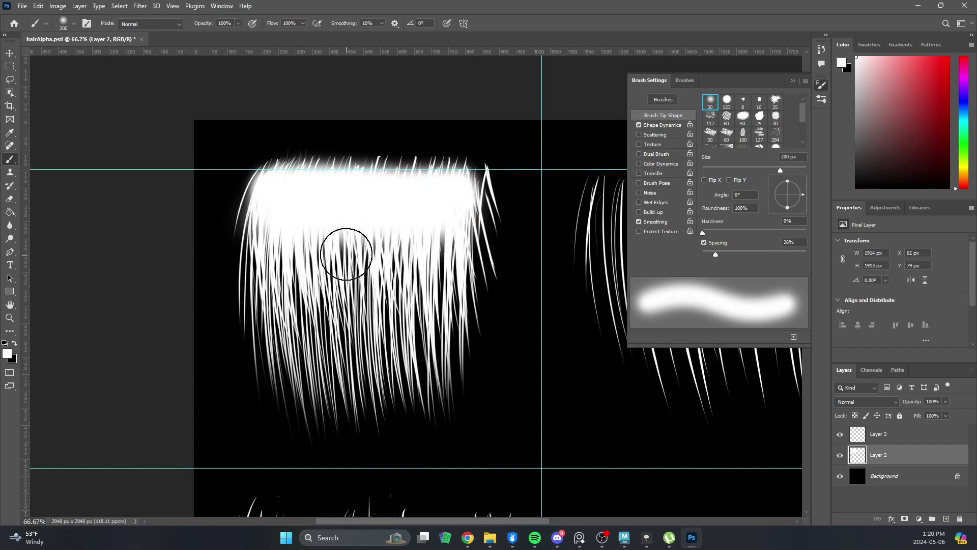
Switch back to Maya and select all vertices of one fur card on the pelt's inner edge, checking it in wireframe.
key(alt+Tab)
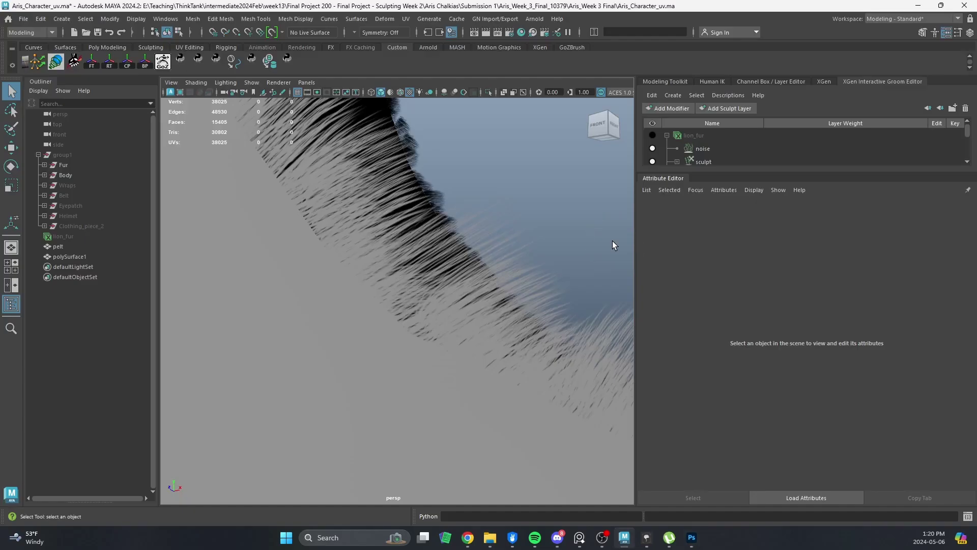
click(498, 355)
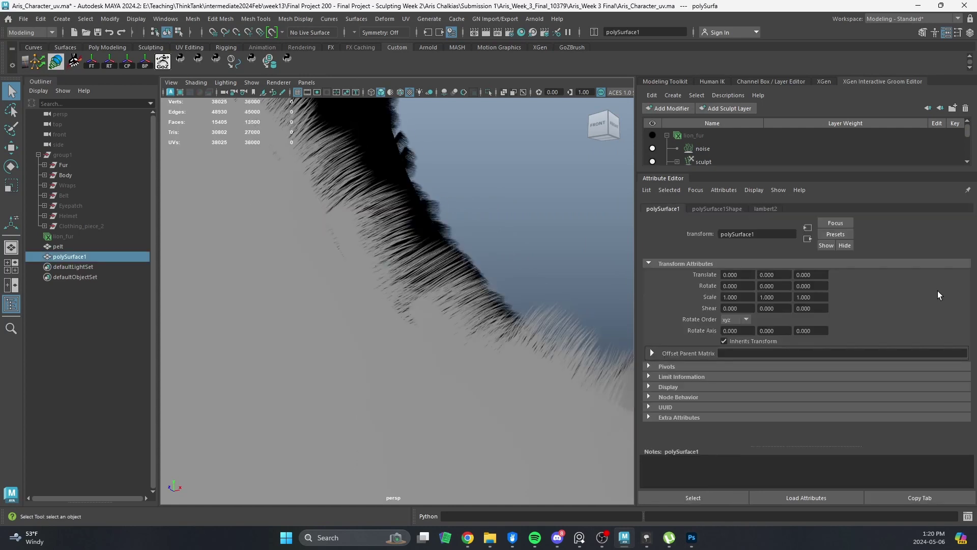
alt+drag(519, 335, 410, 235)
key(alt+5)
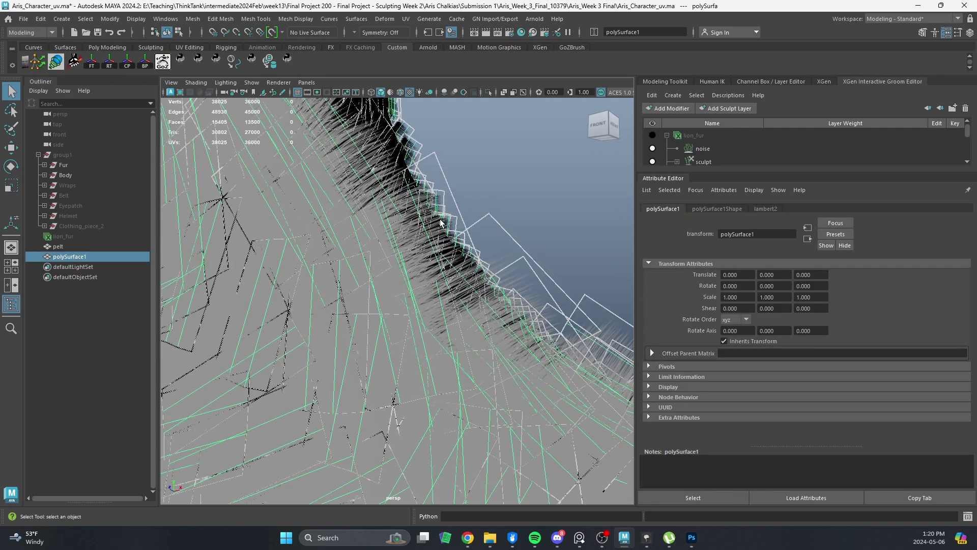
key(F11)
double_click(445, 207)
key(alt+5)
key(ctrl+F9)
key(w)
key(q)
Return to object mode, clear the selection and check the fur's edge coverage from the front.
alt+drag(404, 244, 365, 337)
alt+right_drag(365, 337, 460, 312)
alt+middle_drag(460, 312, 447, 264)
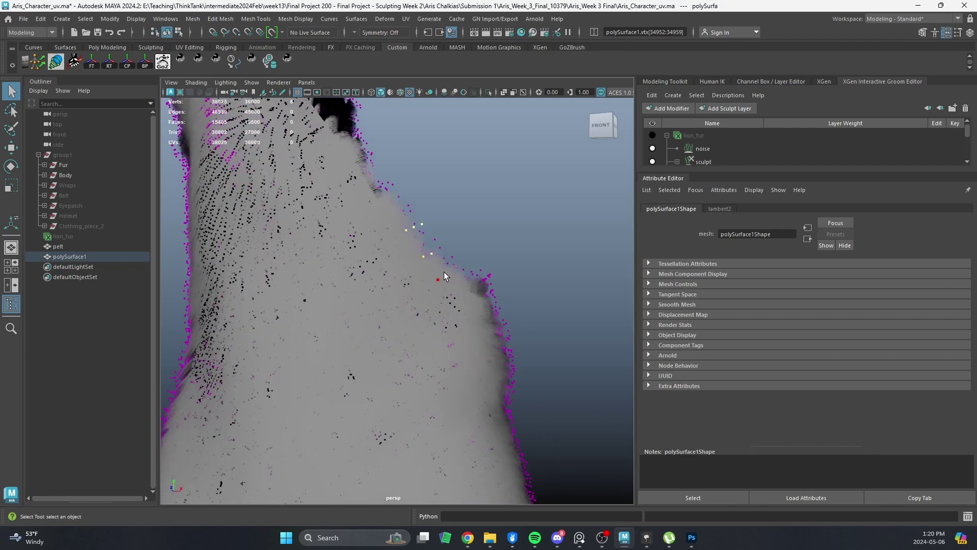
key(F8)
click(485, 236)
alt+drag(481, 235, 410, 283)
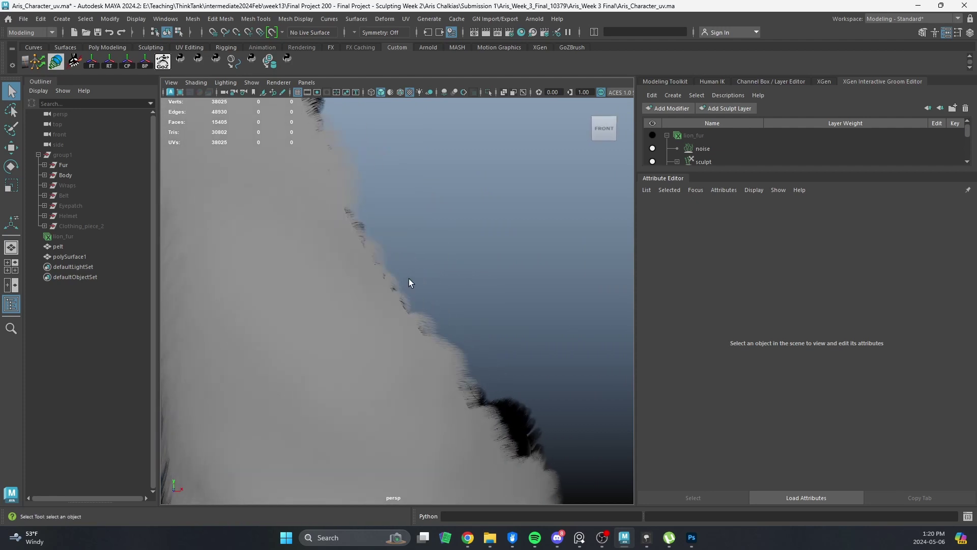
Select one whole fur card on the pelt's upper inner edge, scale it wider and move it to the silhouette.
right_drag(379, 260, 376, 292)
click(384, 249)
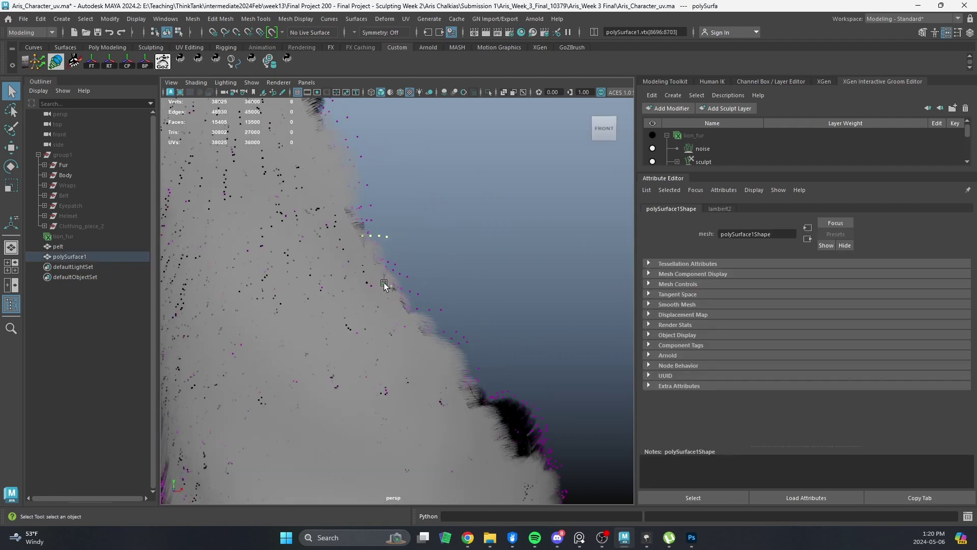
key(r)
drag(419, 260, 422, 259)
key(w)
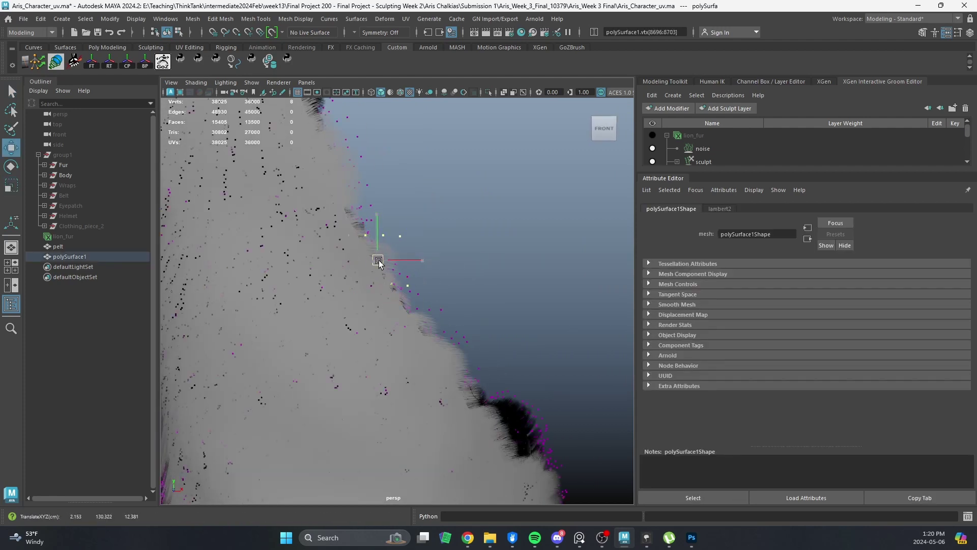
key(e)
click(445, 264)
key(ctrl+z)
key(q)
scroll(349, 226, up, 3)
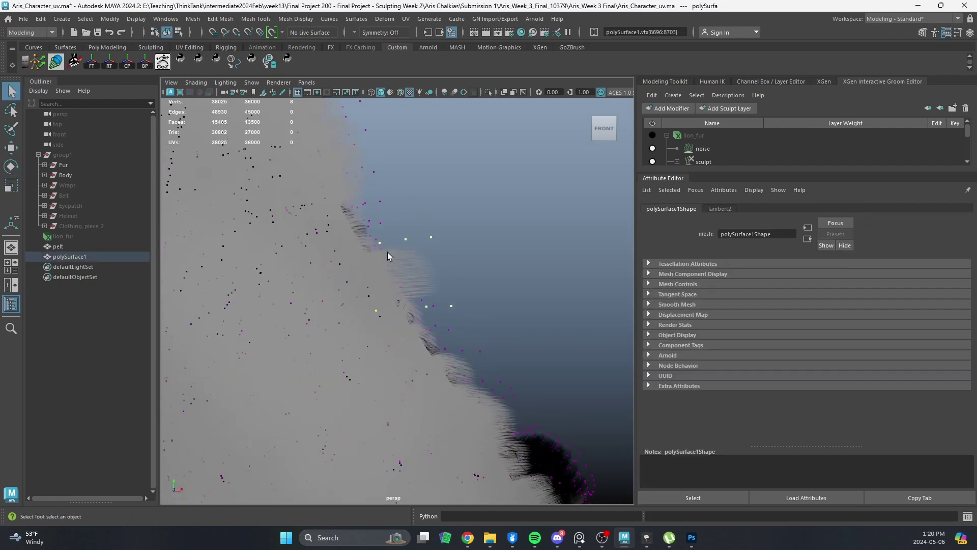
Select the whole fur card just above the enlarged one, widen it and move it along the edge.
key(F11)
double_click(377, 235)
key(ctrl+F9)
key(r)
drag(392, 210, 441, 216)
key(w)
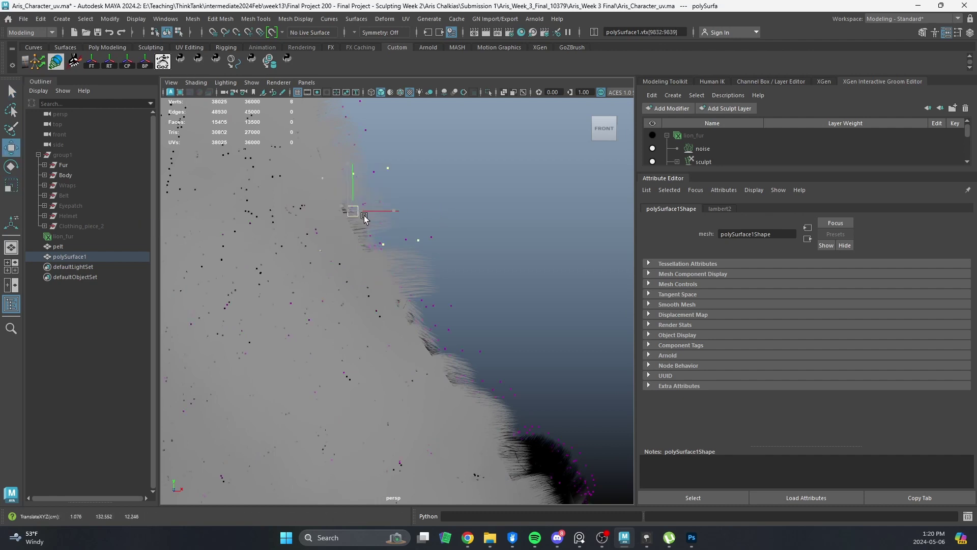
mouse_move(417, 241)
alt+right_down()
mouse_move(368, 266)
mouse_move(410, 239)
alt+right_up()
Deselect the card and inspect the fur silhouette along both sides of the whole pelt.
click(457, 288)
alt+right_drag(457, 288, 478, 293)
alt+drag(473, 284, 274, 301)
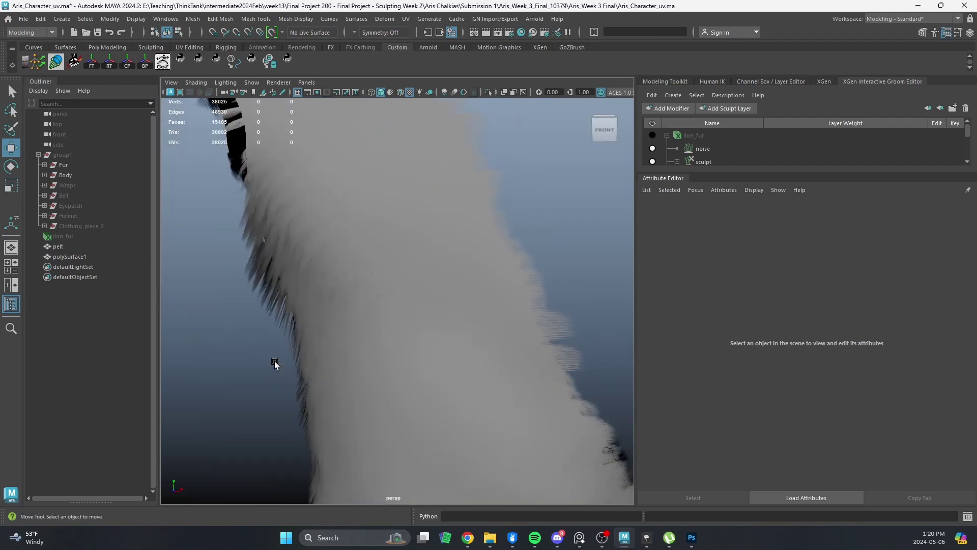
alt+drag(274, 377, 392, 327)
scroll(392, 327, down, 2)
scroll(433, 330, up, 1)
right_drag(480, 331, 589, 227)
scroll(489, 273, down, 1)
alt+drag(483, 273, 452, 295)
Review the fur card mesh's UV shells over hairAlpha.psd and its UV set options in the UV Editor.
click(423, 296)
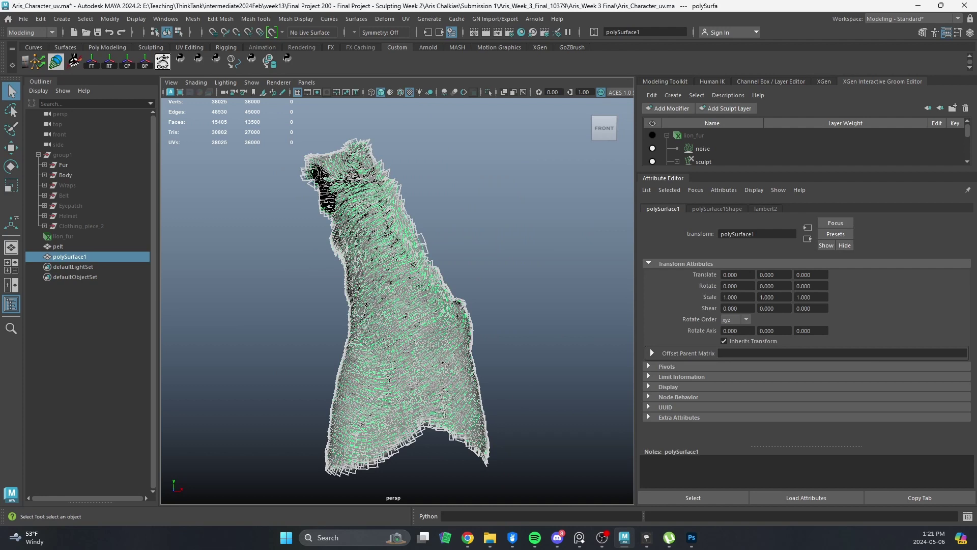
key(ctrl+u)
drag(638, 140, 563, 63)
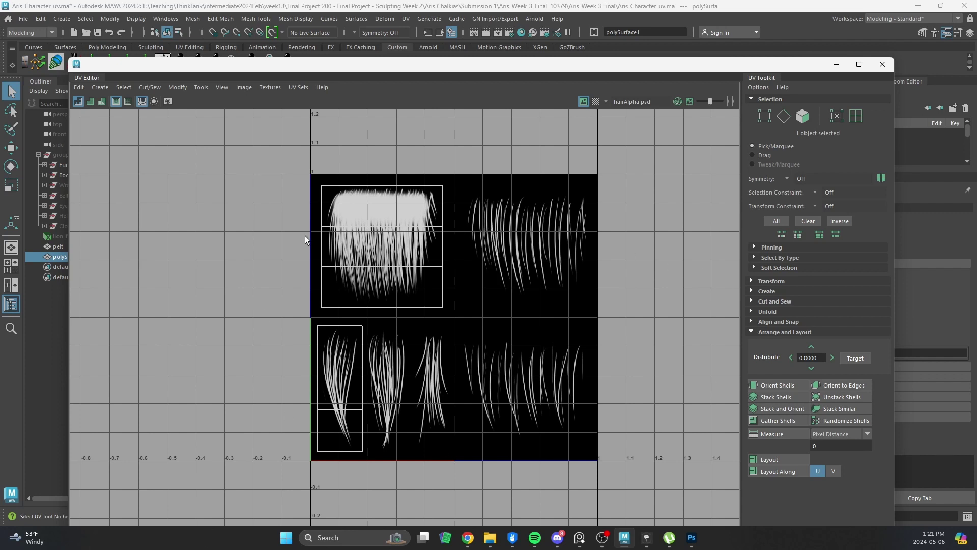
mouse_move(563, 63)
mouse_down()
mouse_move(0, 114)
mouse_move(470, 137)
mouse_move(579, 100)
mouse_move(576, 70)
mouse_up()
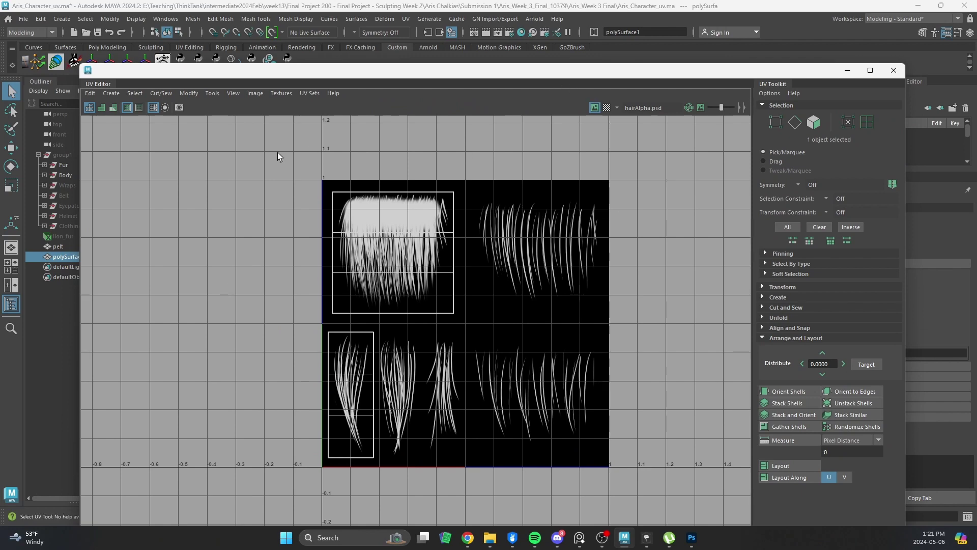
click(309, 94)
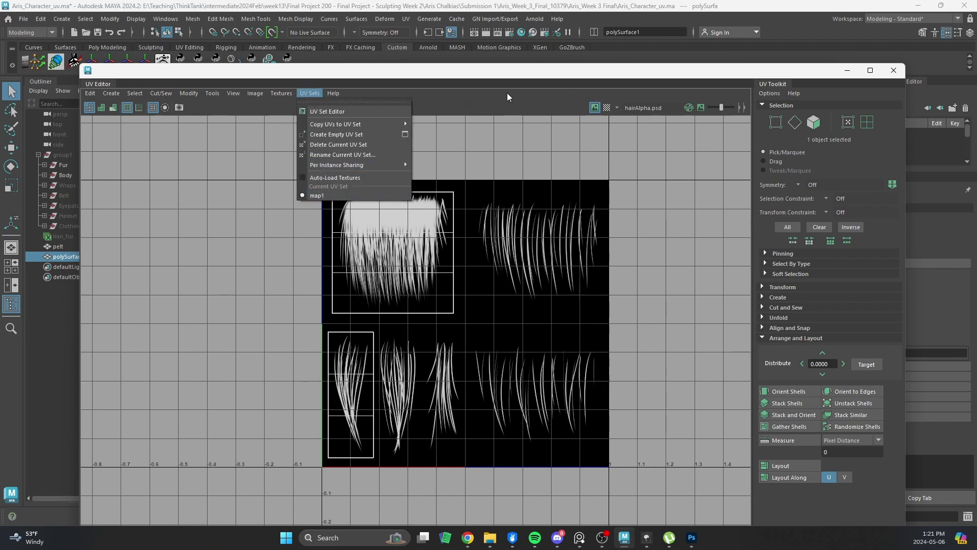
key(Escape)
drag(529, 75, 0, 152)
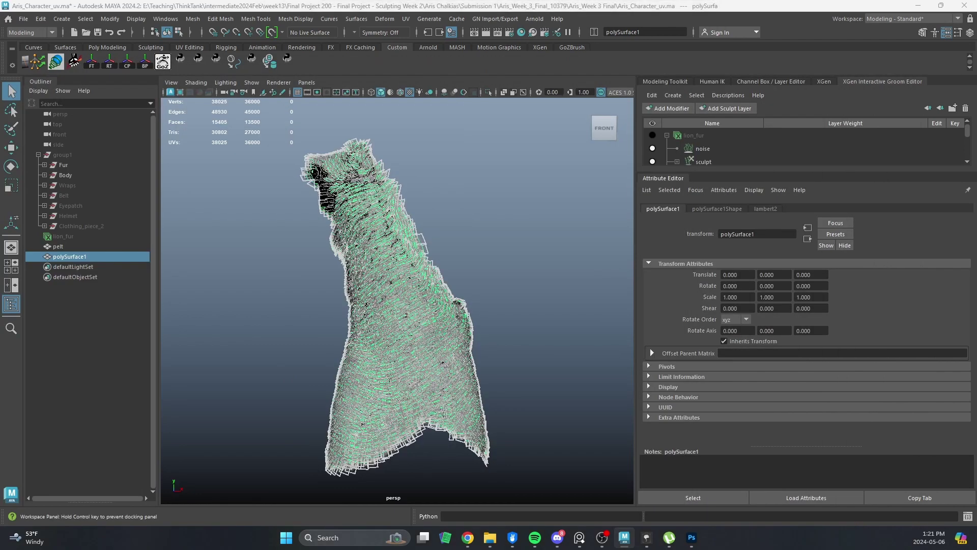
Select one whole protruding fur card on the pelt's upper inner edge by its faces and rotate it toward the surface.
alt+drag(439, 318, 475, 359)
scroll(407, 343, up, 4)
click(567, 229)
alt+drag(443, 272, 377, 316)
alt+right_drag(377, 316, 402, 303)
scroll(402, 303, up, 4)
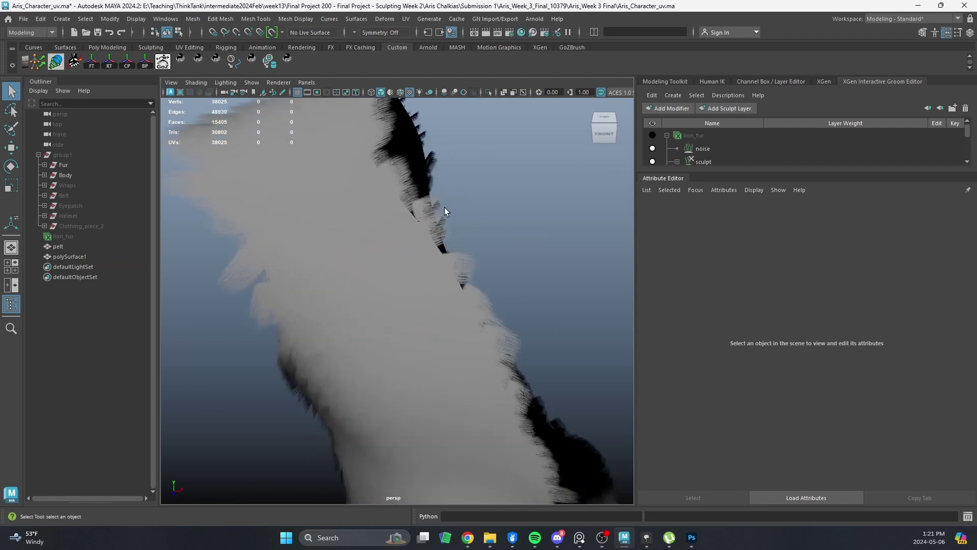
right_drag(445, 206, 444, 227)
double_click(444, 211)
key(e)
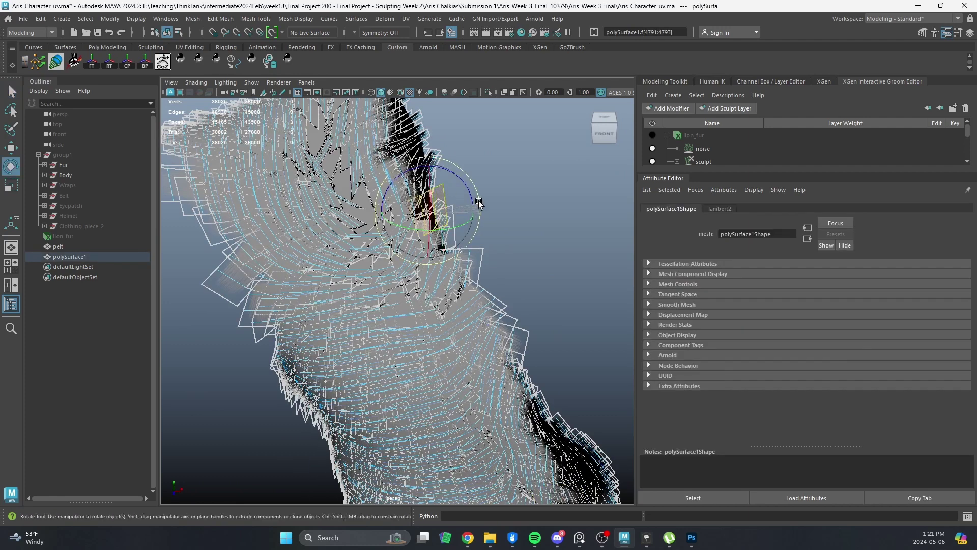
drag(478, 203, 426, 209)
key(w)
key(q)
right_drag(448, 209, 484, 179)
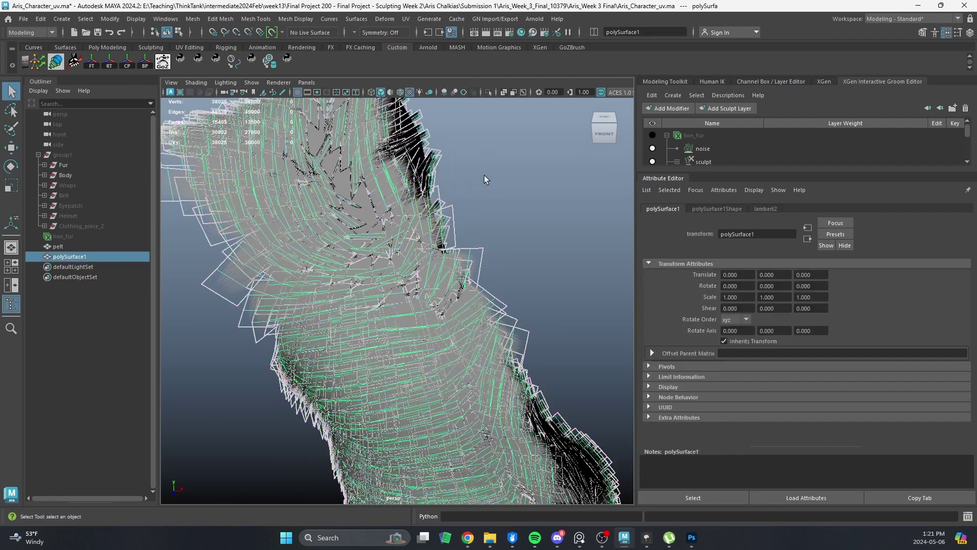
click(478, 183)
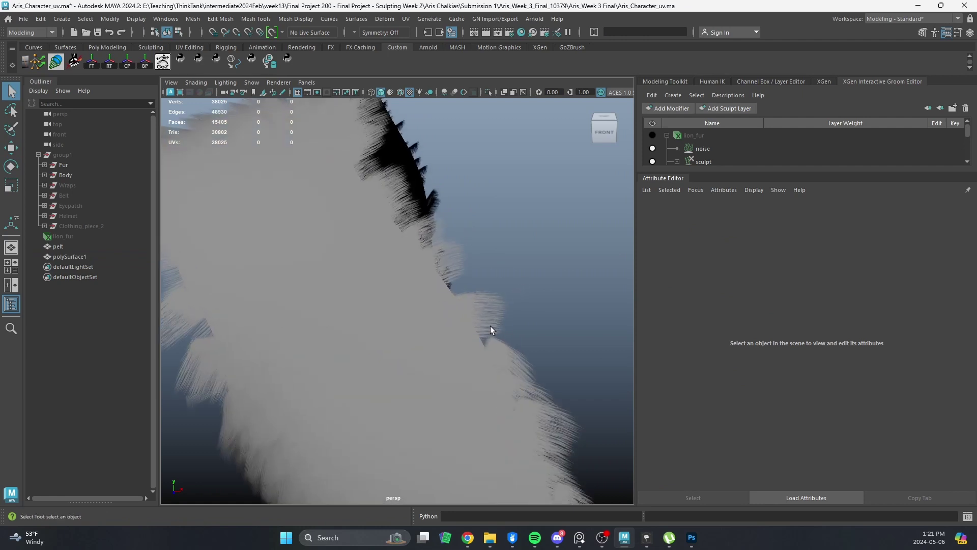
Select all vertices of the wide fur card just below and rotate it to follow the surrounding fur.
right_drag(487, 319, 487, 339)
double_click(489, 330)
double_click(507, 297)
ctrl+right_drag(505, 300, 494, 306)
key(e)
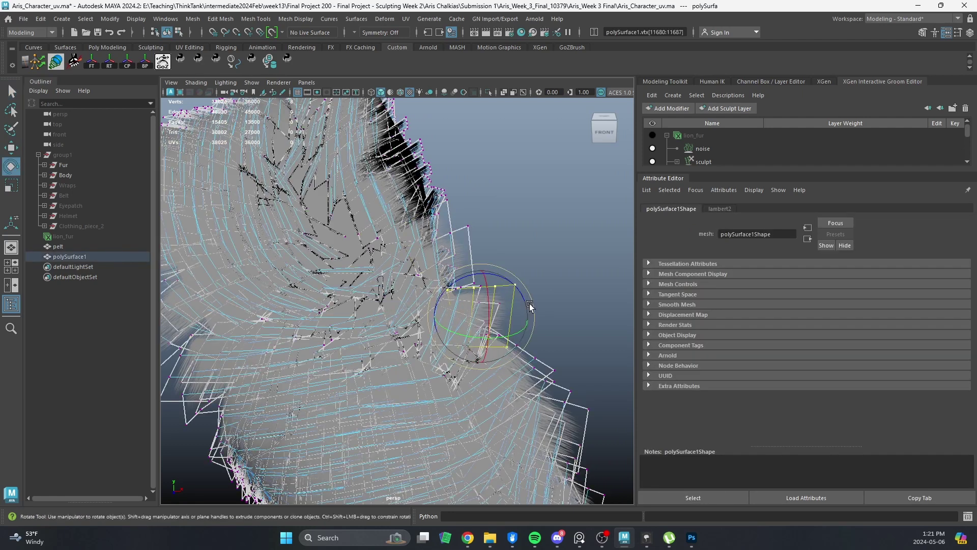
drag(531, 305, 479, 308)
key(w)
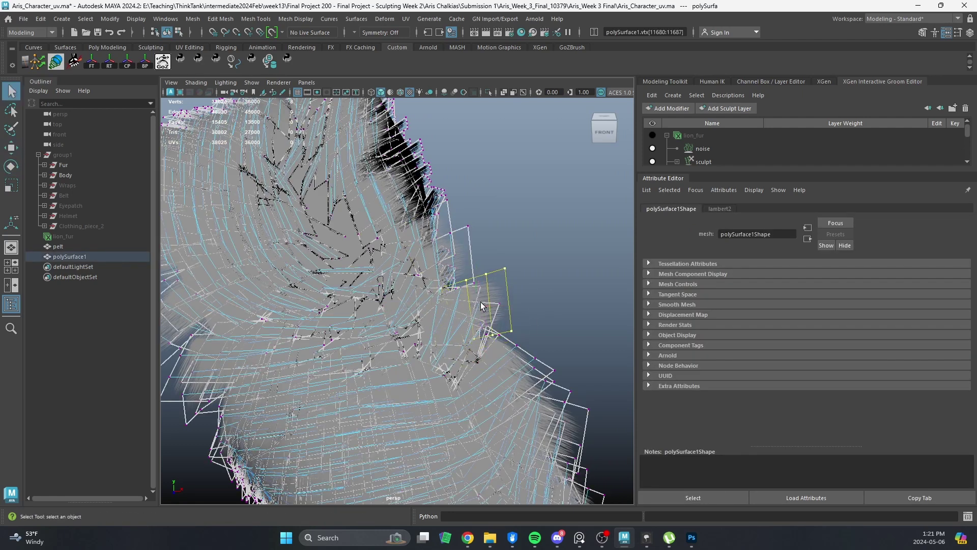
right_drag(480, 301, 505, 277)
click(536, 246)
Inspect the adjusted fur cards along the inner edge and the whole pelt's silhouette from several angles.
mouse_move(536, 246)
alt+right_down()
mouse_move(466, 271)
mouse_move(502, 305)
alt+right_up()
alt+middle_drag(503, 304, 474, 350)
right_drag(465, 304, 468, 326)
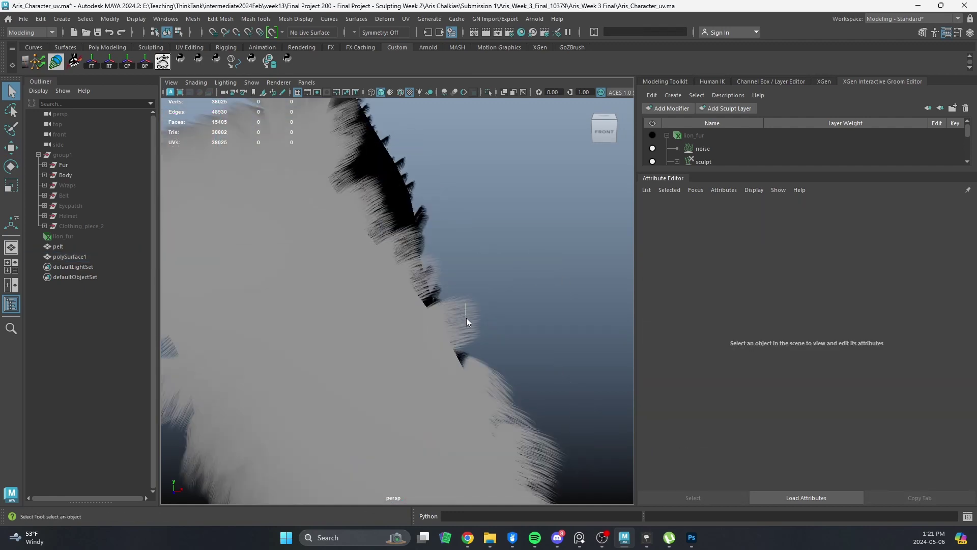
mouse_move(513, 347)
alt+right_down()
mouse_move(496, 341)
mouse_move(524, 311)
alt+right_up()
click(558, 266)
alt+drag(559, 269, 474, 357)
alt+middle_drag(474, 358, 290, 408)
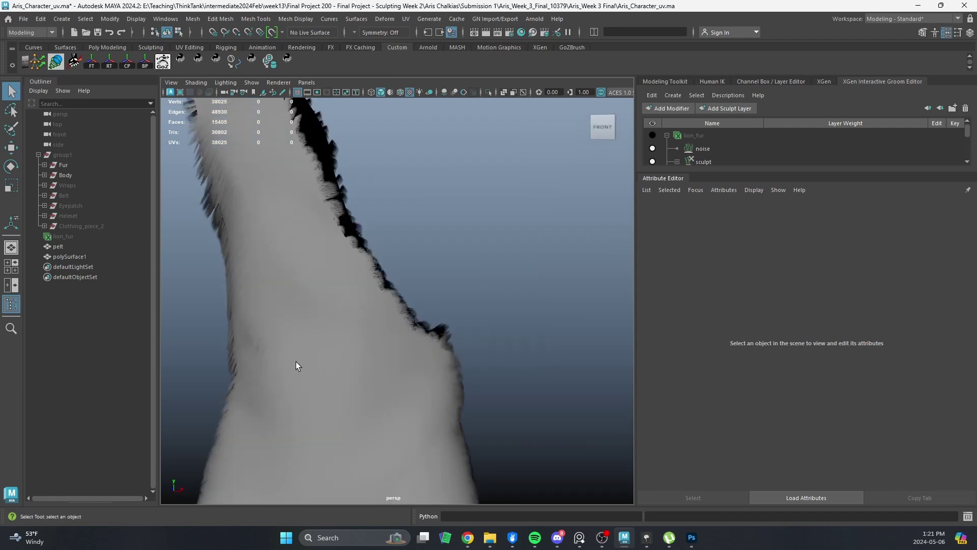
alt+drag(298, 362, 567, 252)
alt+right_drag(567, 252, 447, 285)
alt+drag(447, 286, 367, 280)
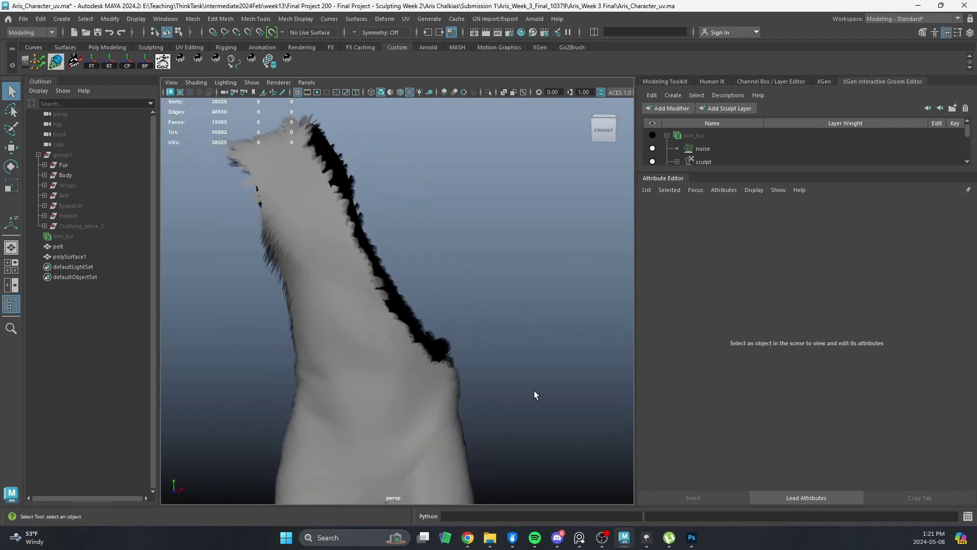
alt+drag(555, 334, 391, 314)
alt+right_drag(391, 313, 435, 331)
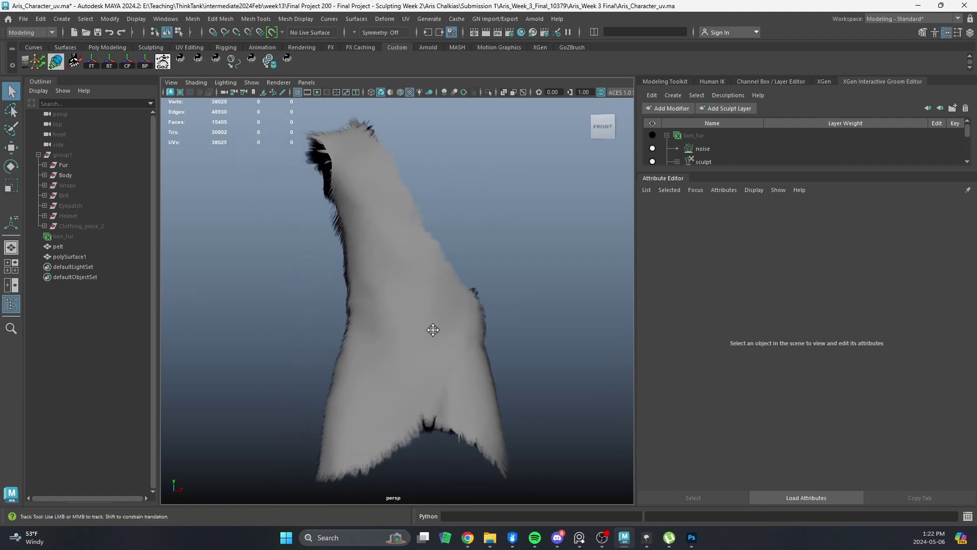
alt+middle_drag(436, 331, 440, 326)
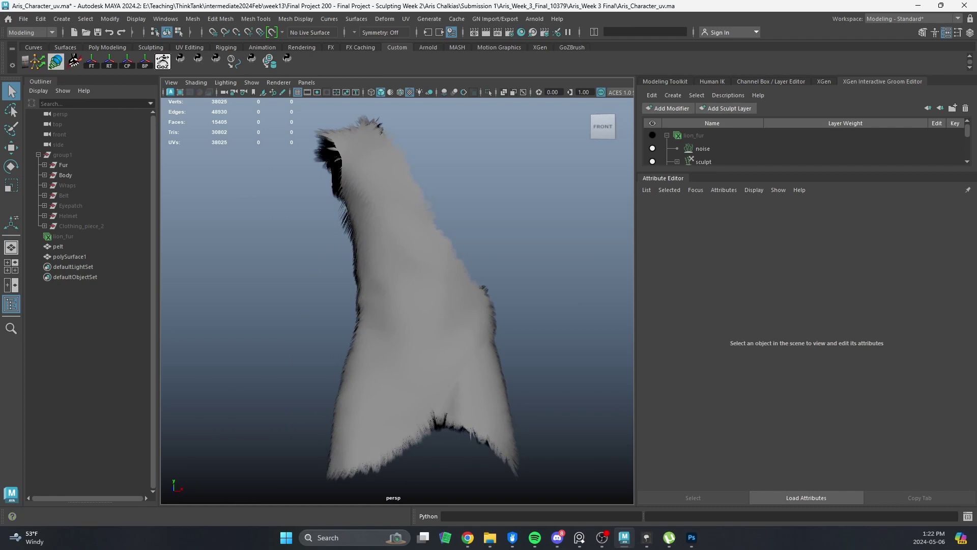